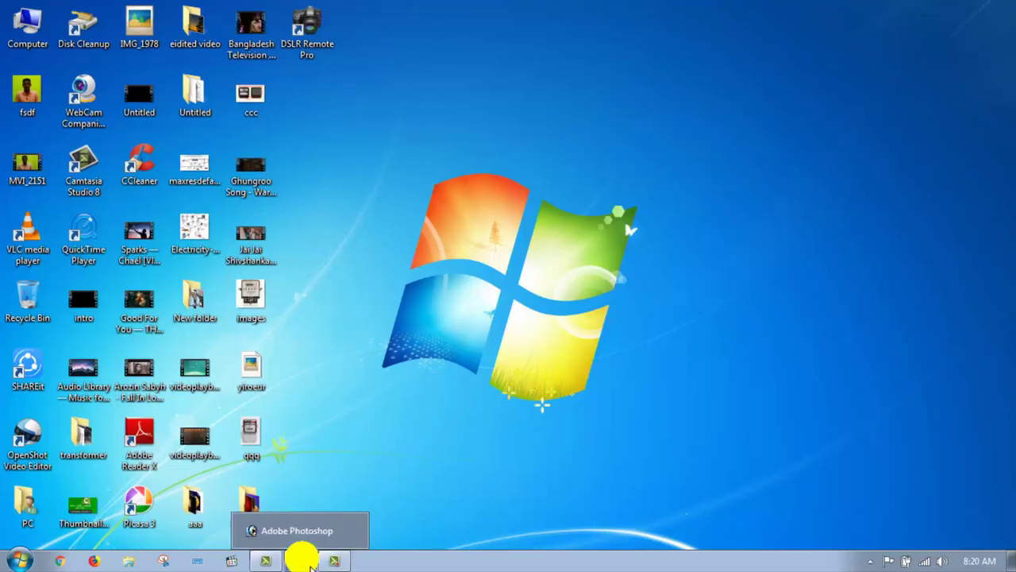
# - Create Untitled-1, a blank white 1920 x 1080 px RGB document at 72 ppi
pyautogui.click(310, 565)
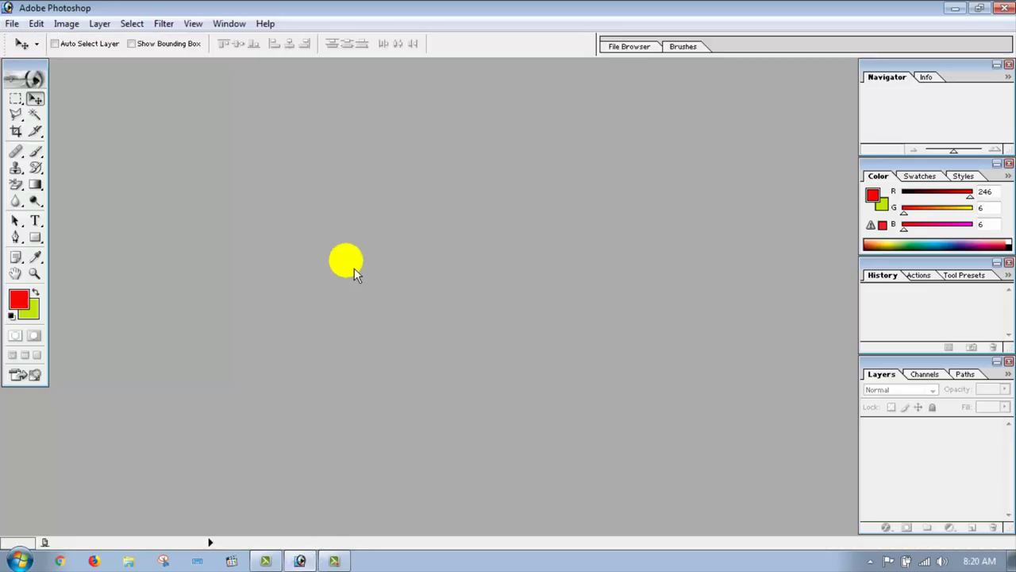
pyautogui.click(12, 23)
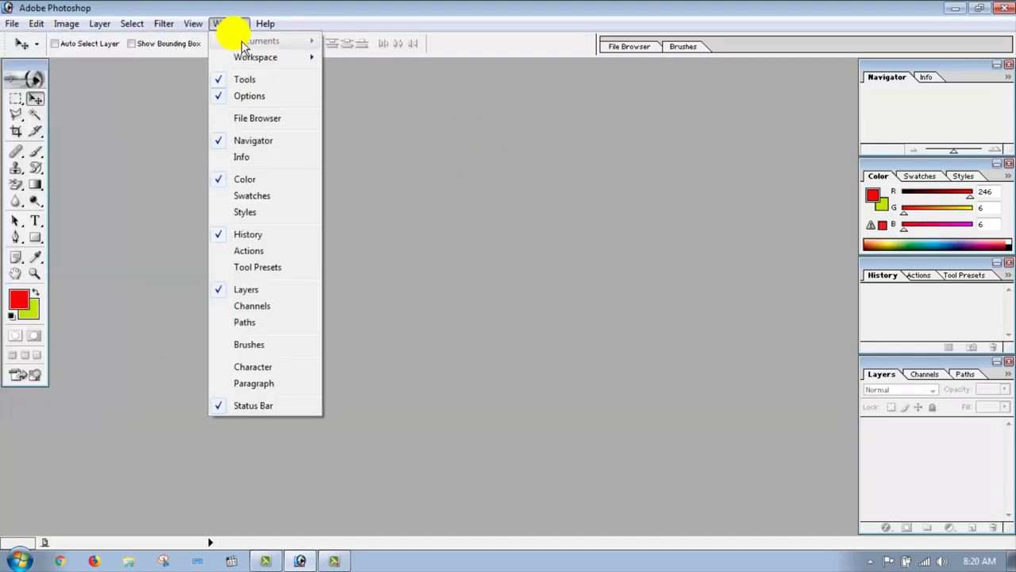
pyautogui.click(16, 24)
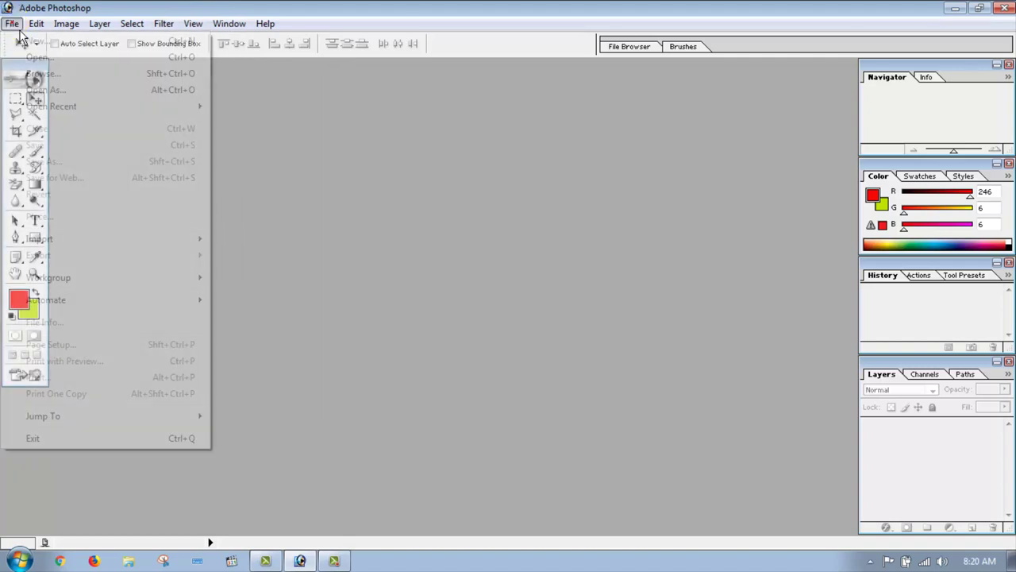
pyautogui.click(43, 41)
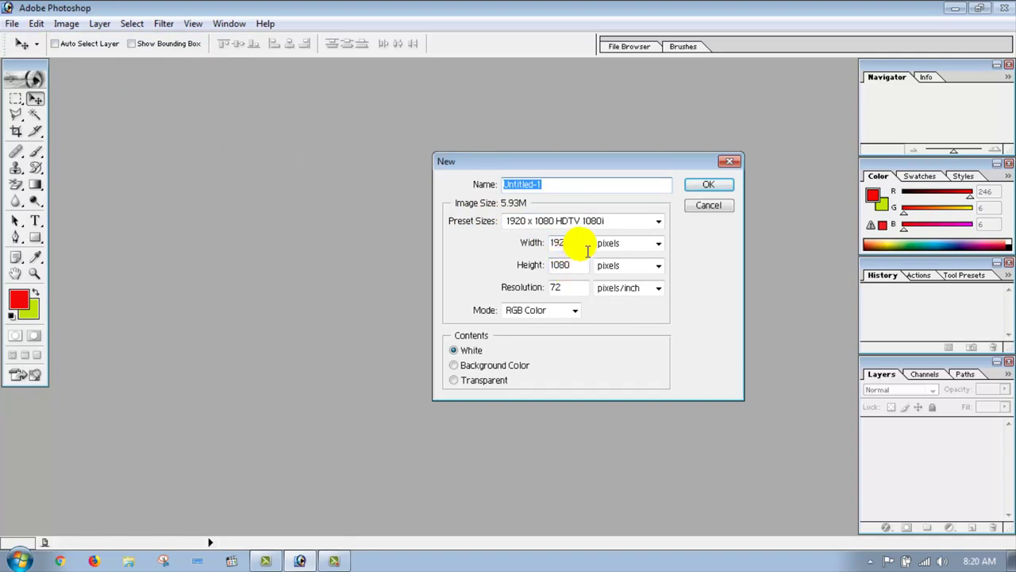
pyautogui.click(707, 189)
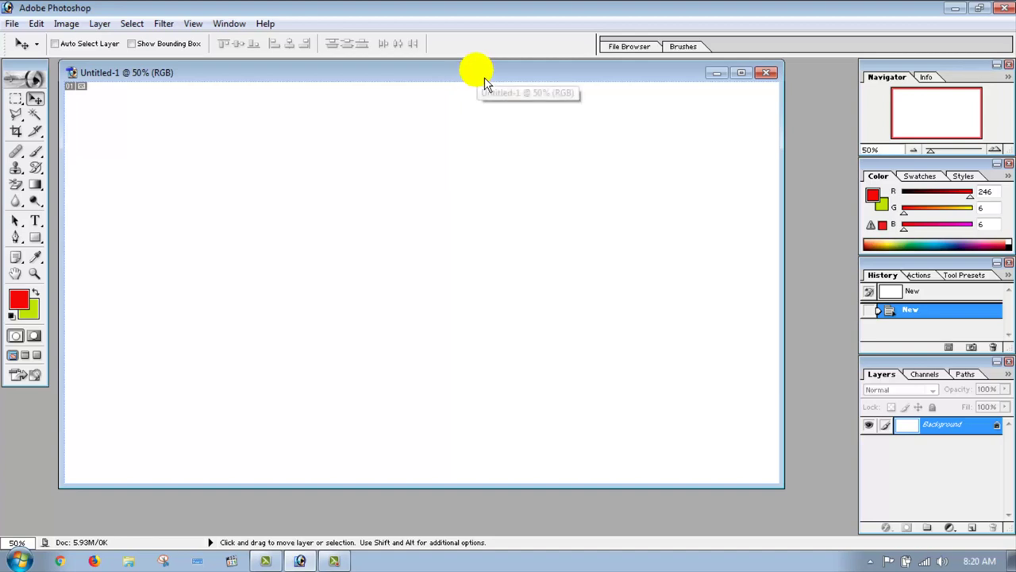
pyautogui.moveTo(483, 75); pyautogui.dragTo(502, 104)
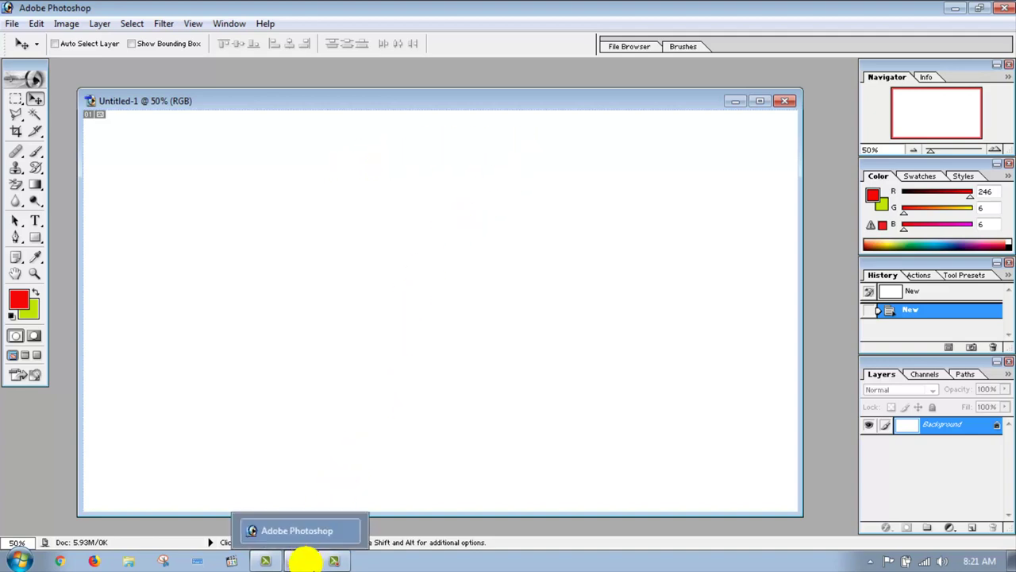
# - Open the desktop thumbnail folder and drag the QRjcYi image onto Photoshop
pyautogui.click(305, 560)
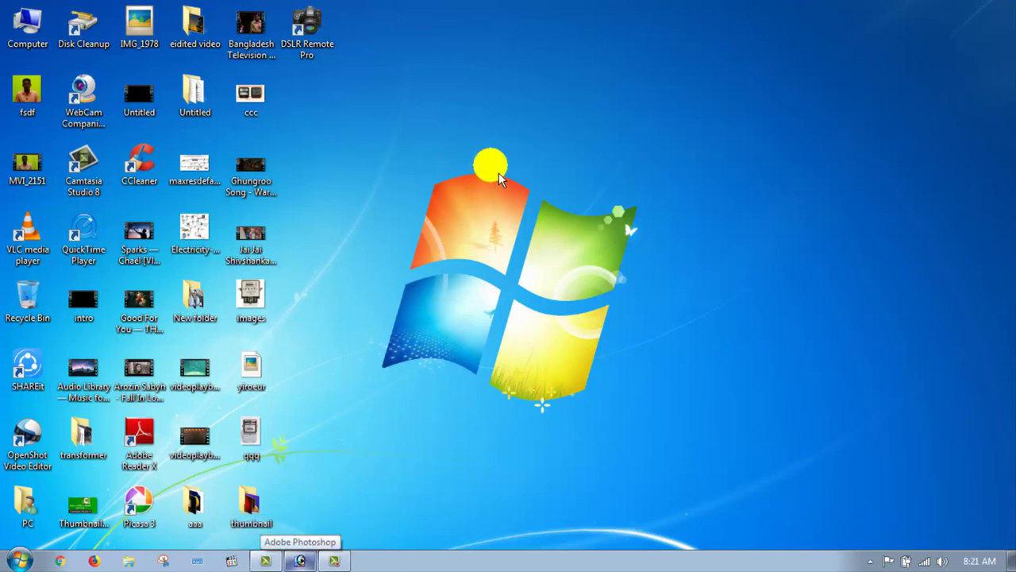
pyautogui.doubleClick(273, 521)
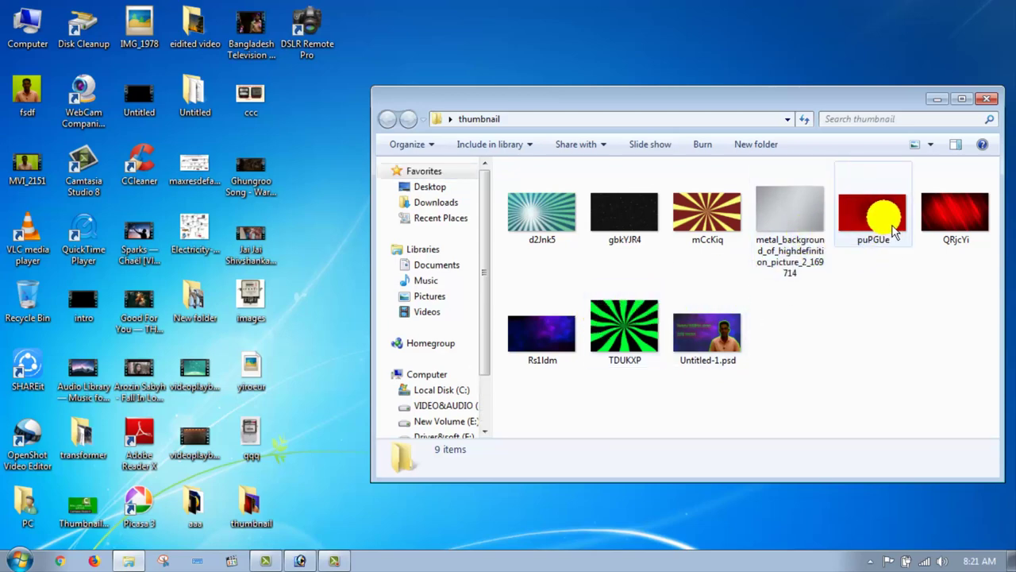
pyautogui.moveTo(957, 214)
pyautogui.mouseDown()
pyautogui.moveTo(361, 470)
pyautogui.moveTo(316, 565)
pyautogui.moveTo(368, 293)
pyautogui.mouseUp()
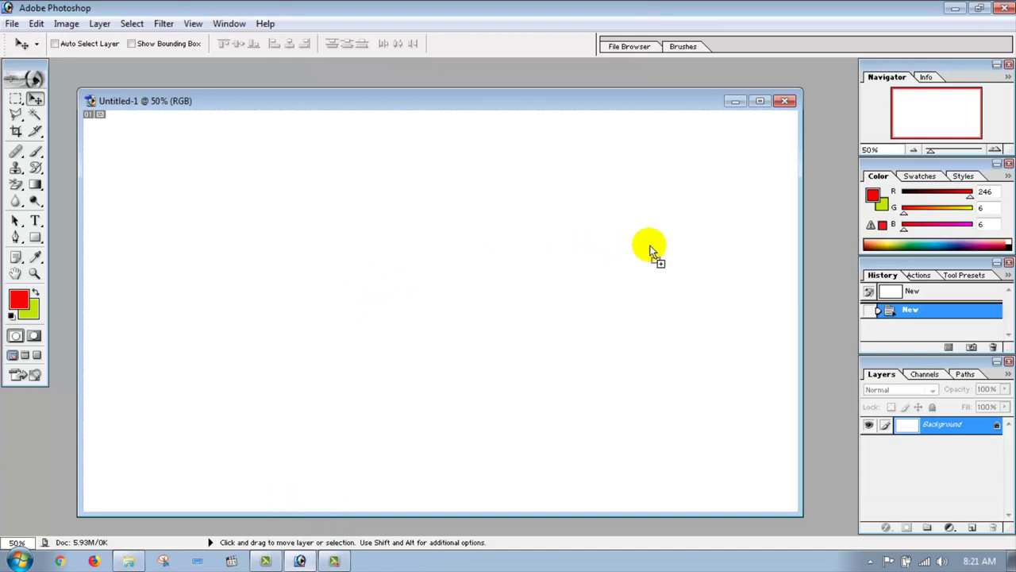
# - Place QRjcYi.jpg into Untitled-1 as Layer 1, scaled to about 194% x 150% to fill the canvas
pyautogui.moveTo(649, 250); pyautogui.dragTo(646, 243)
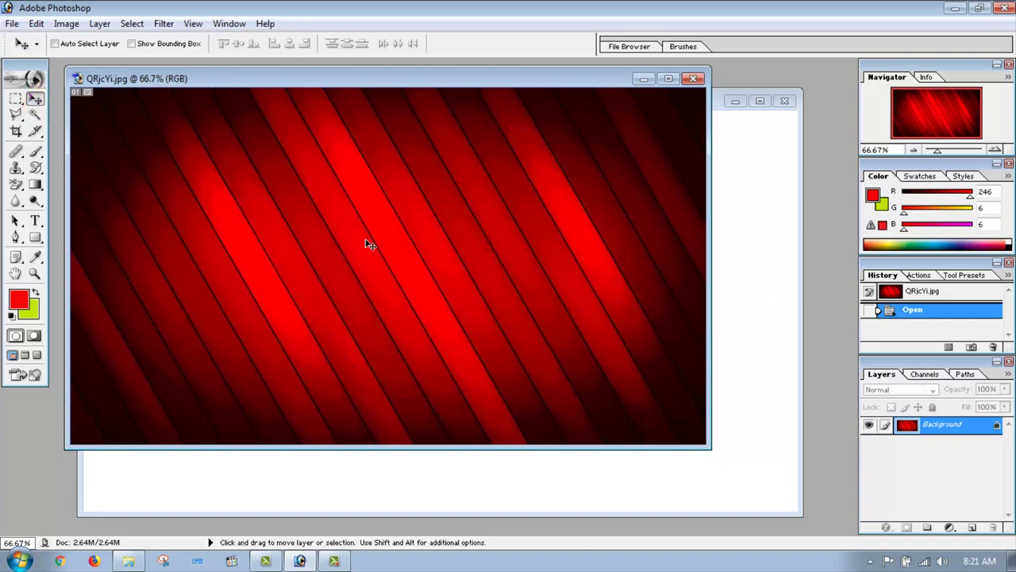
pyautogui.moveTo(368, 243); pyautogui.dragTo(755, 270)
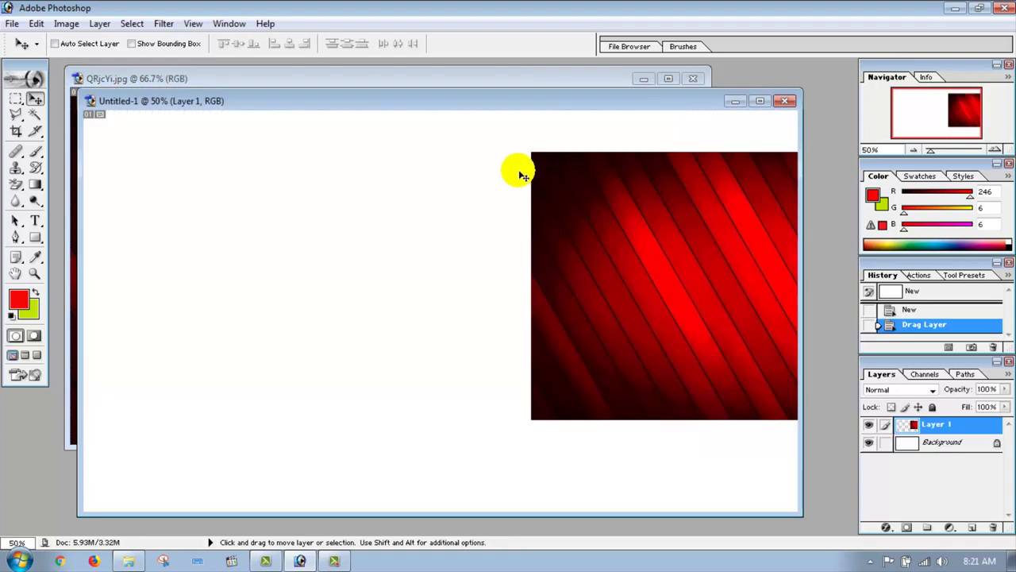
pyautogui.click(759, 101)
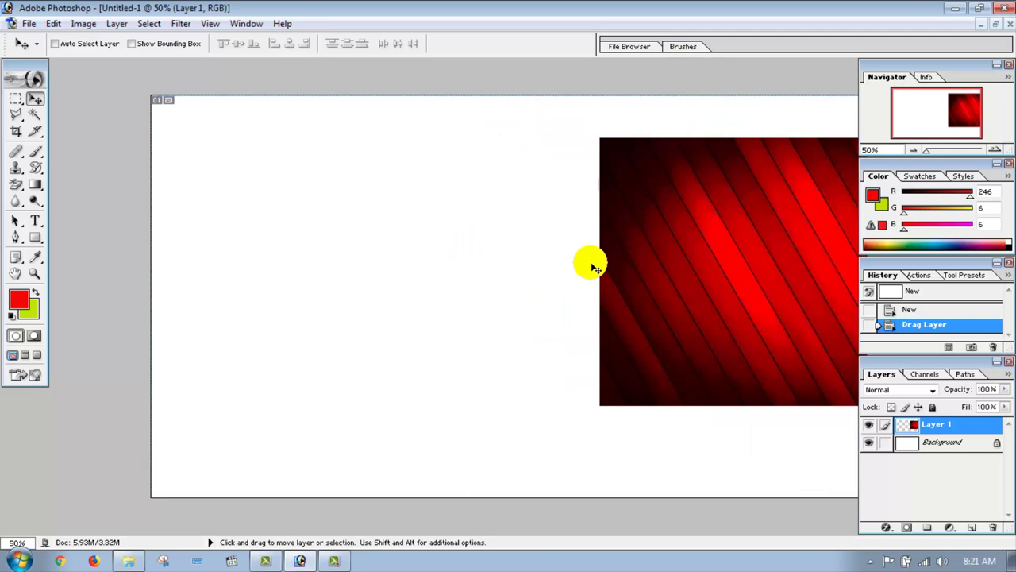
pyautogui.hotkey('ctrl', 't')
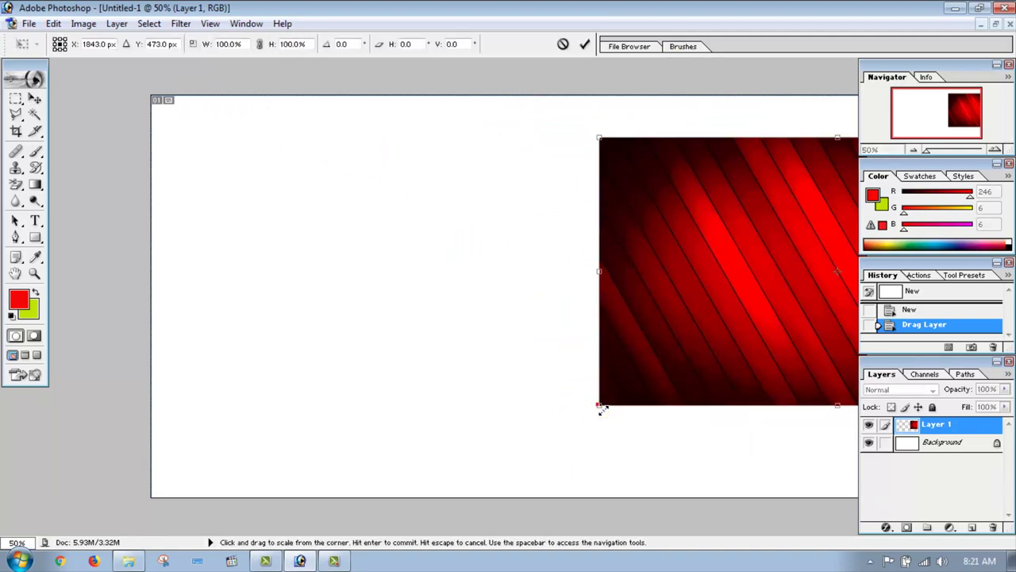
pyautogui.moveTo(602, 408)
pyautogui.mouseDown()
pyautogui.moveTo(162, 486)
pyautogui.moveTo(153, 499)
pyautogui.mouseUp()
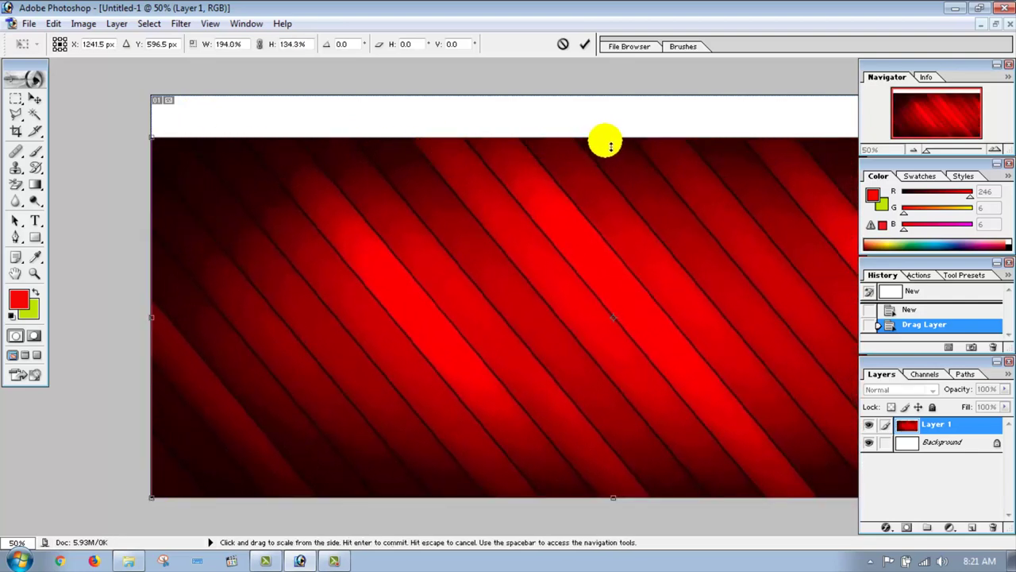
pyautogui.moveTo(614, 143); pyautogui.dragTo(618, 99)
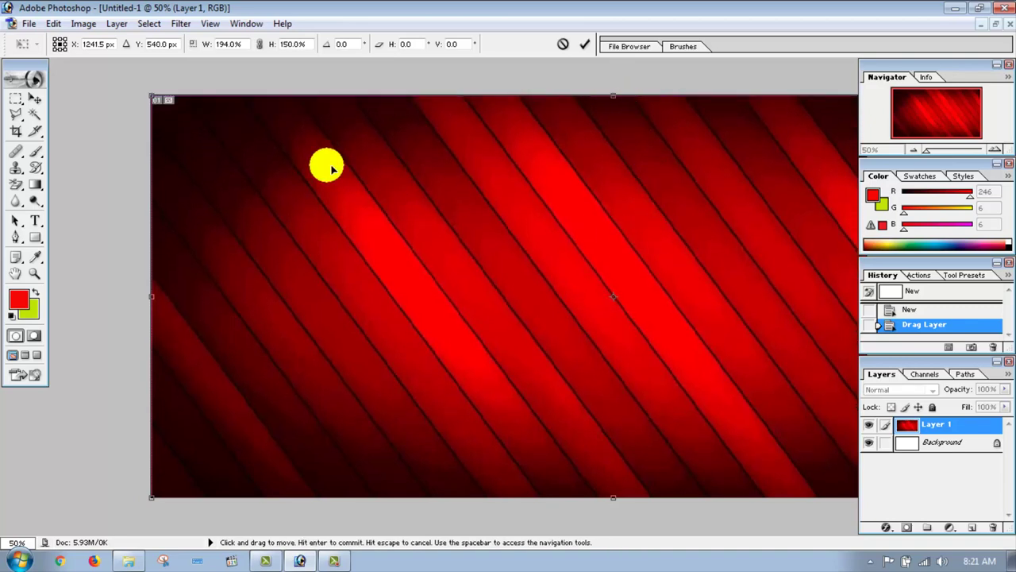
pyautogui.press('Return')
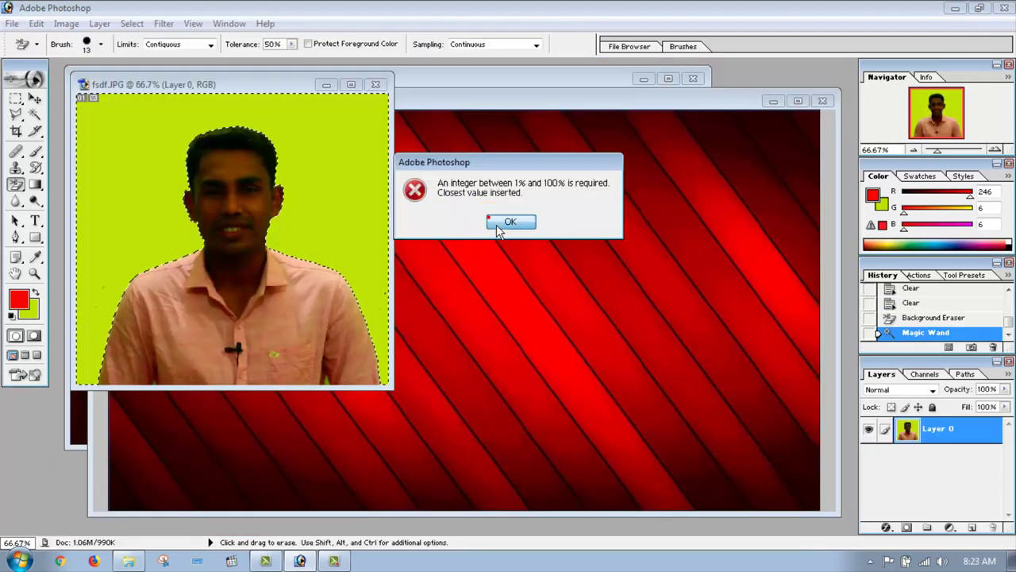
# - Erase and delete the green backdrop of fsdf.JPG, leaving only the man on Layer 0
pyautogui.click(510, 222)
pyautogui.click(127, 202)
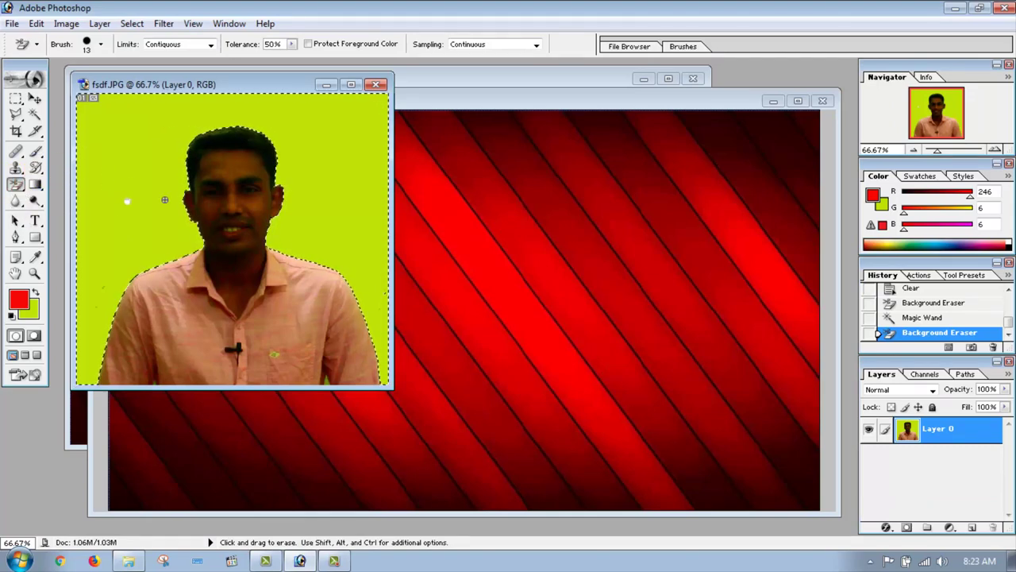
pyautogui.press('Delete')
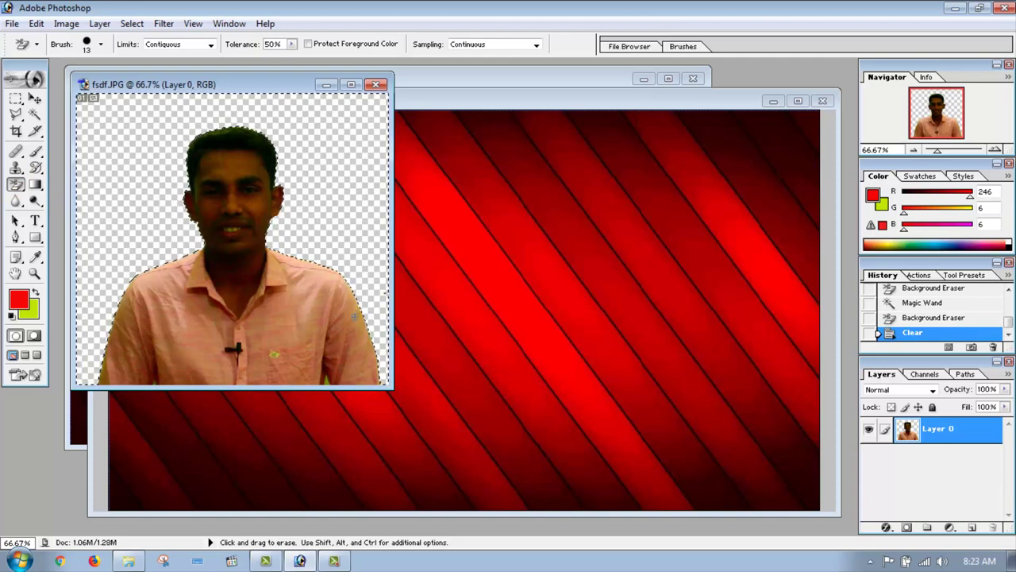
pyautogui.click(325, 388)
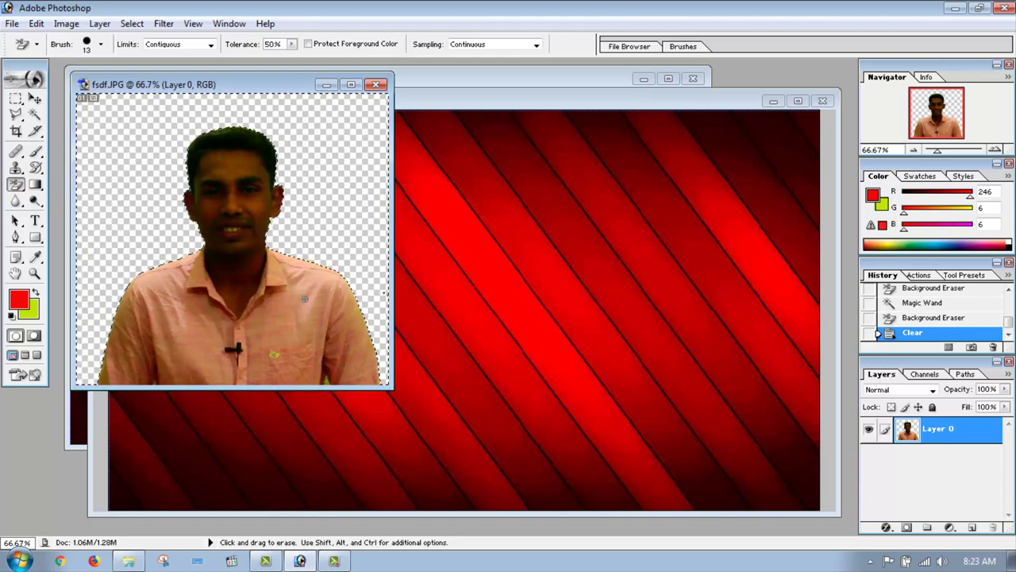
pyautogui.click(35, 114)
pyautogui.click(119, 162)
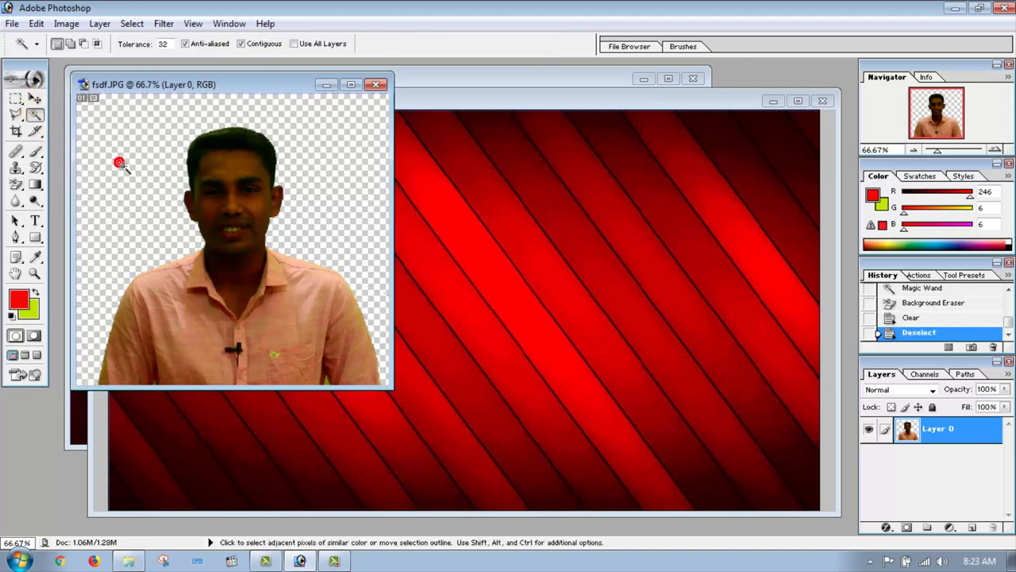
pyautogui.click(35, 98)
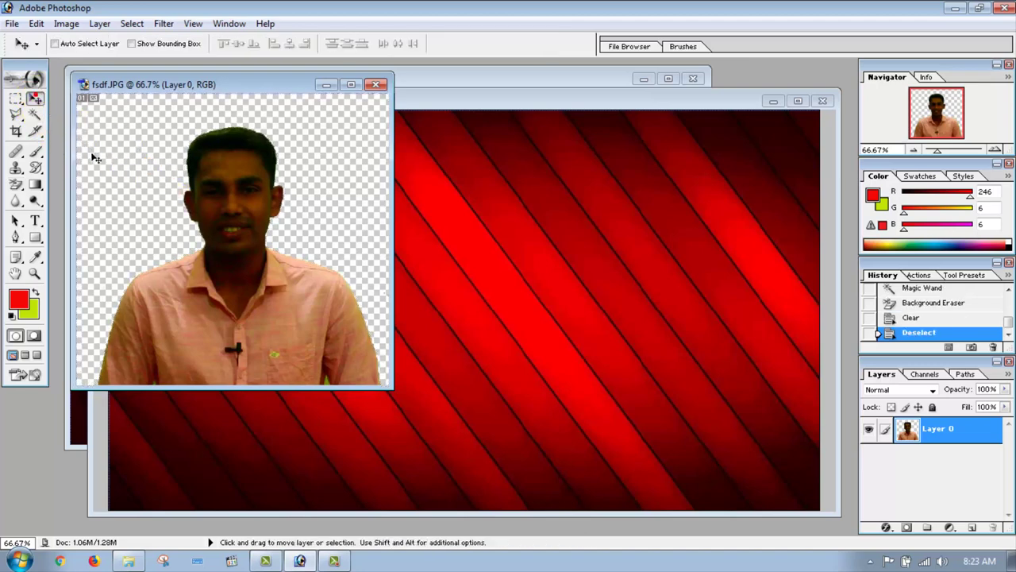
# - Bring the cut-out man into Untitled-1 as Layer 2, enlarged and placed at lower right
pyautogui.moveTo(253, 305)
pyautogui.mouseDown()
pyautogui.moveTo(675, 399)
pyautogui.moveTo(737, 442)
pyautogui.mouseUp()
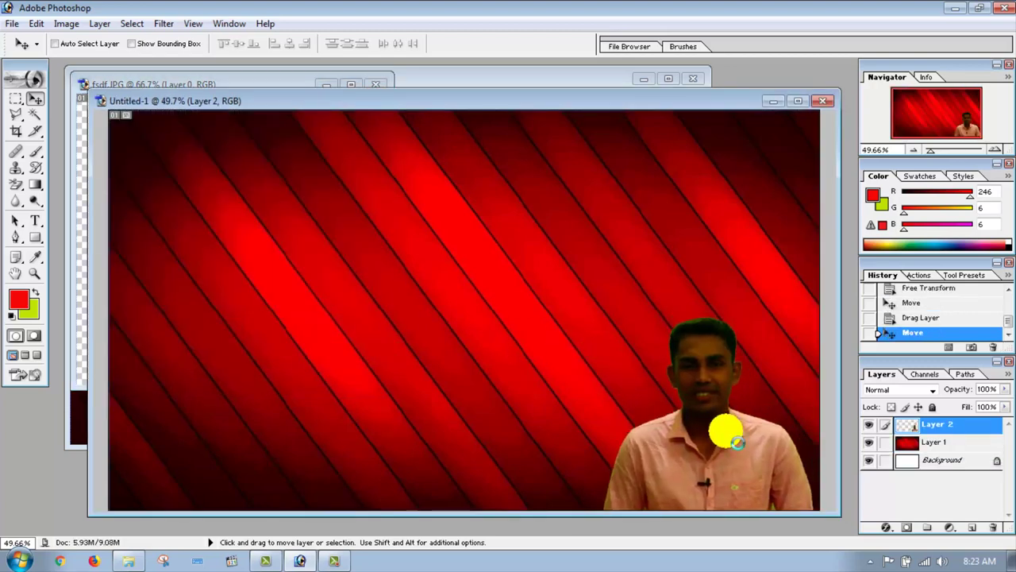
pyautogui.hotkey('shift', 'Right')
pyautogui.hotkey('shift', 'Right')
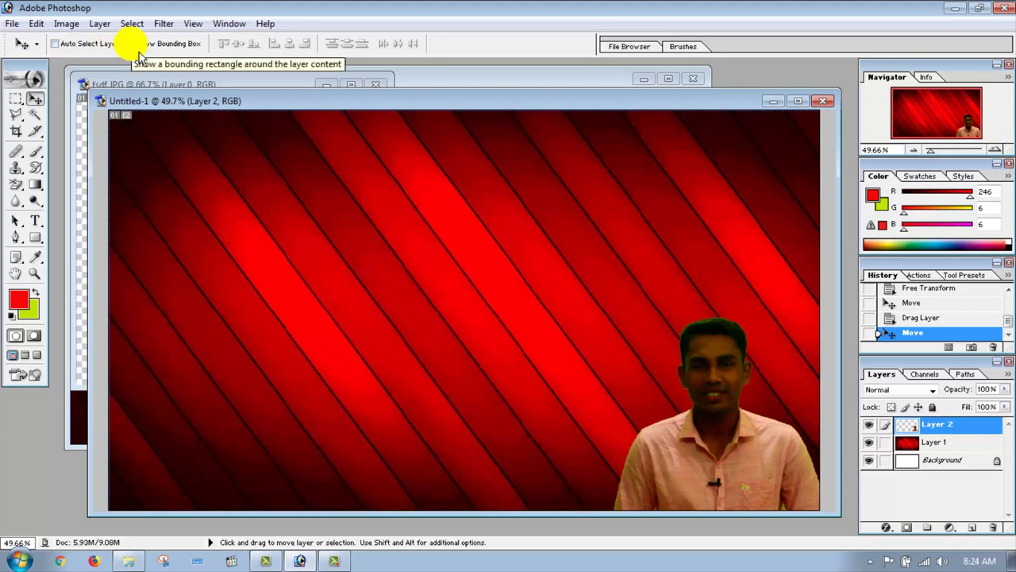
pyautogui.hotkey('ctrl', 't')
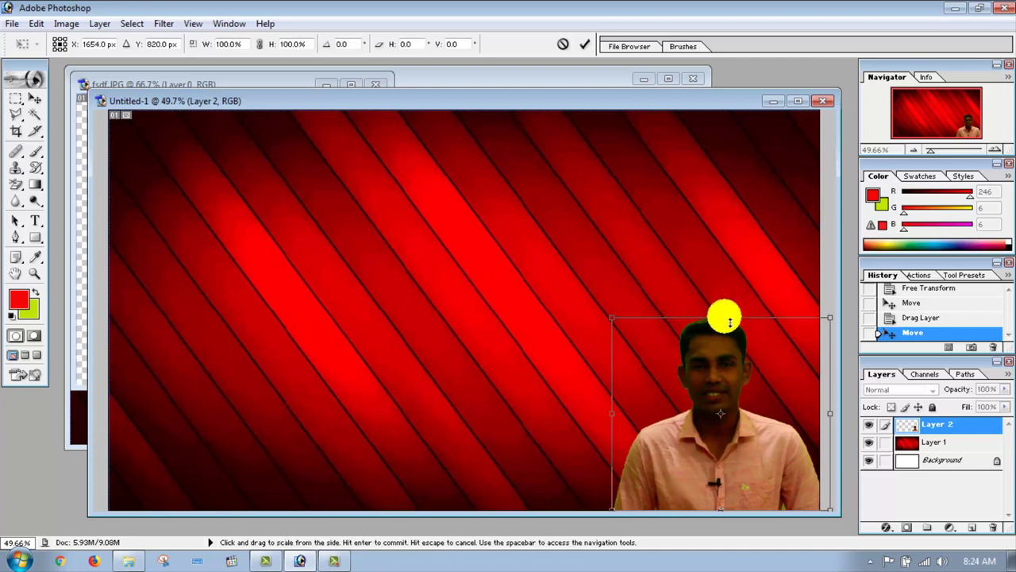
pyautogui.moveTo(730, 319); pyautogui.dragTo(730, 219)
pyautogui.moveTo(613, 359); pyautogui.dragTo(527, 357)
pyautogui.moveTo(681, 217)
pyautogui.mouseDown()
pyautogui.moveTo(692, 200)
pyautogui.moveTo(679, 204)
pyautogui.mouseUp()
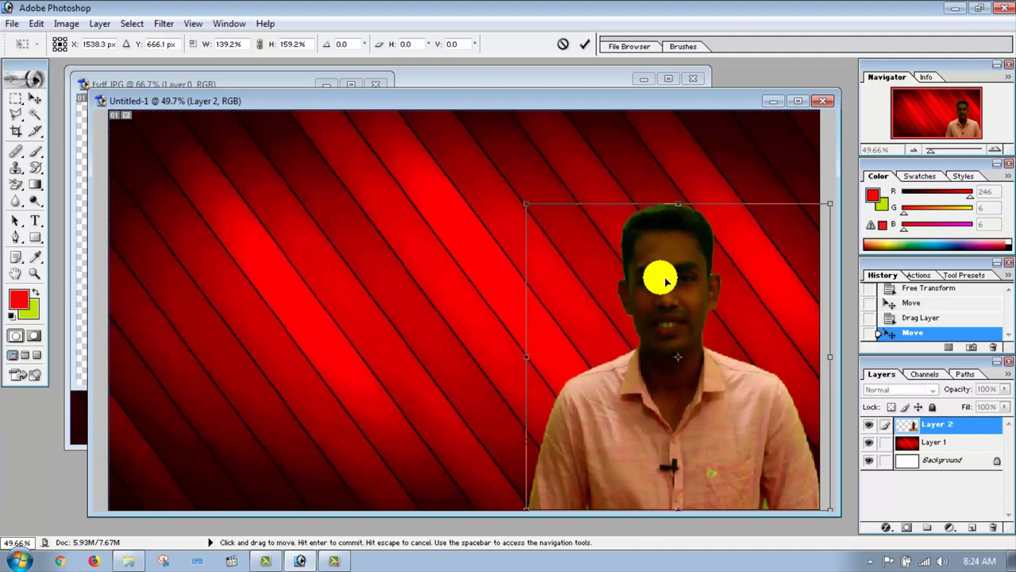
pyautogui.moveTo(666, 280); pyautogui.dragTo(667, 284)
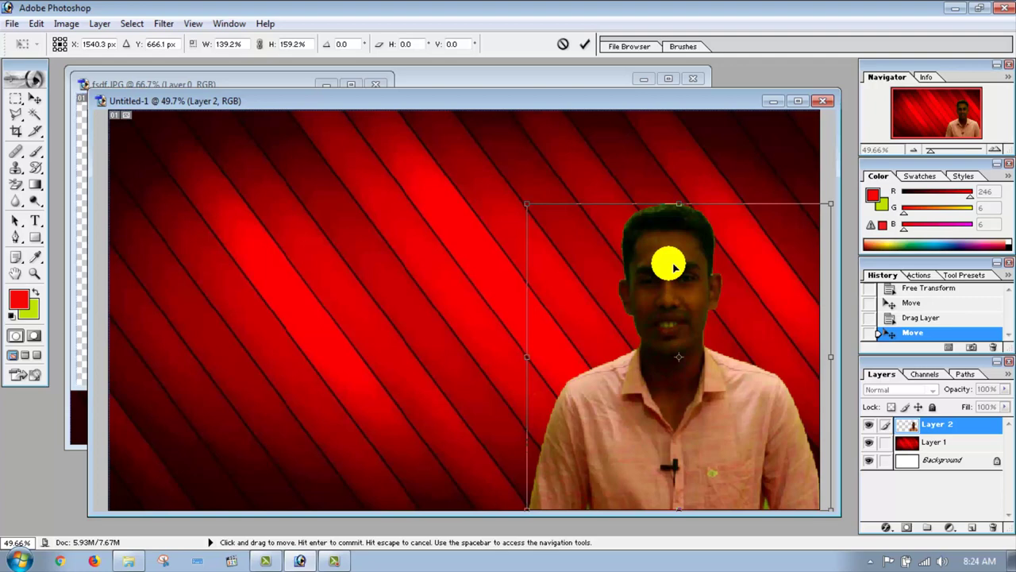
pyautogui.press('Return')
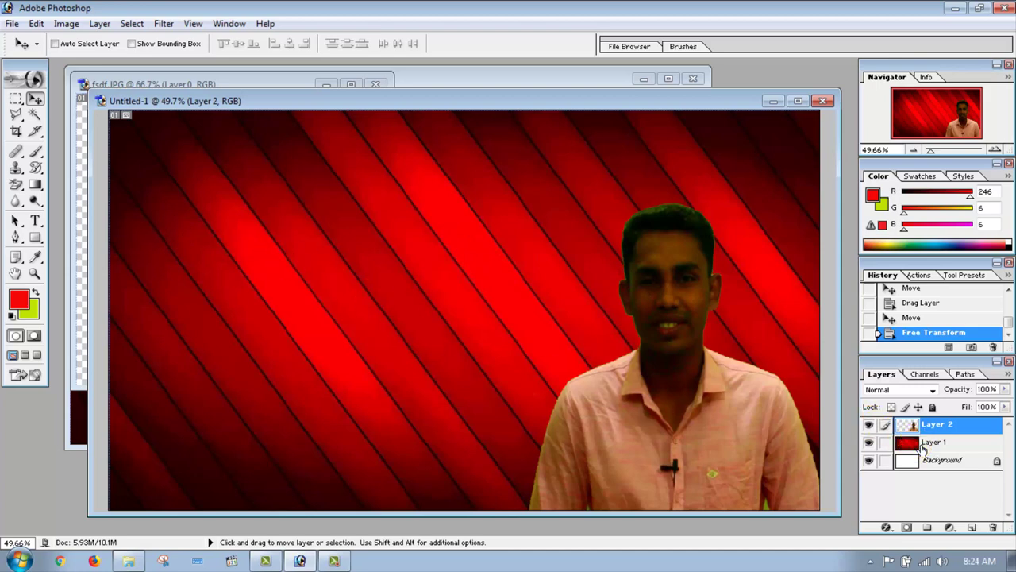
# - Set Layer 1's opacity to 79% and nudge the man on Layer 2 slightly right
pyautogui.click(923, 447)
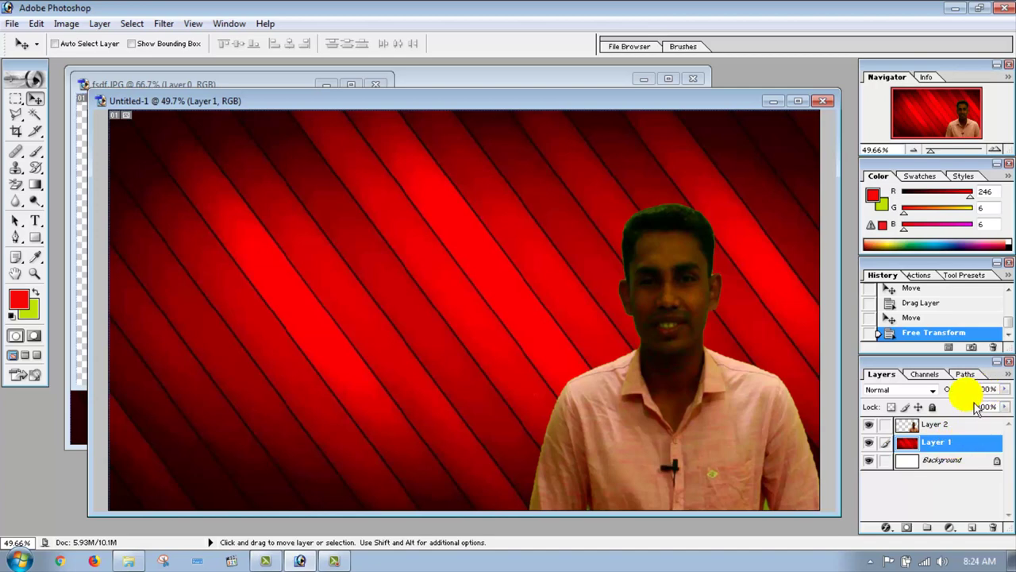
pyautogui.click(989, 389)
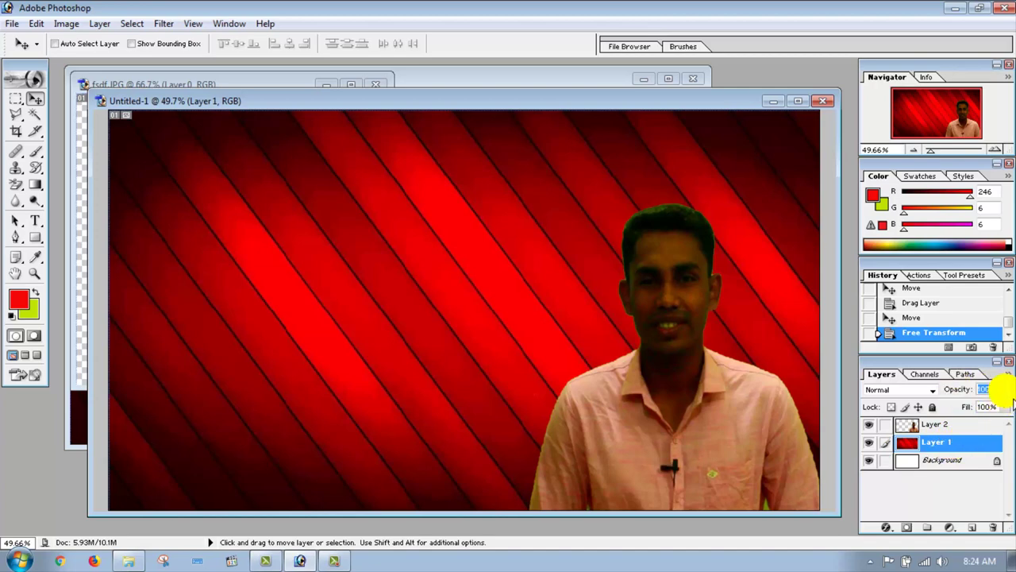
pyautogui.click(1005, 389)
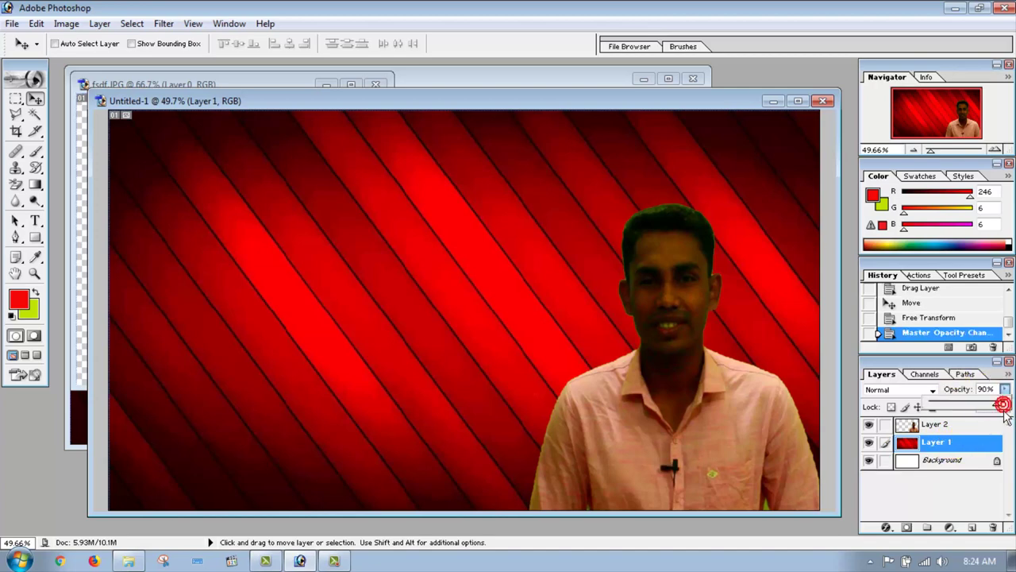
pyautogui.moveTo(1010, 414); pyautogui.dragTo(997, 415)
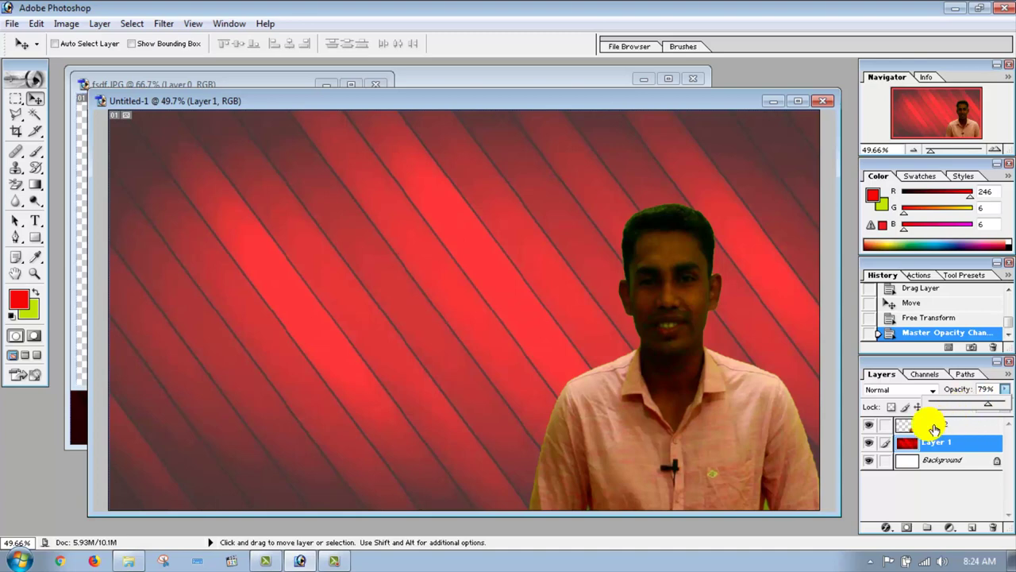
pyautogui.click(788, 391)
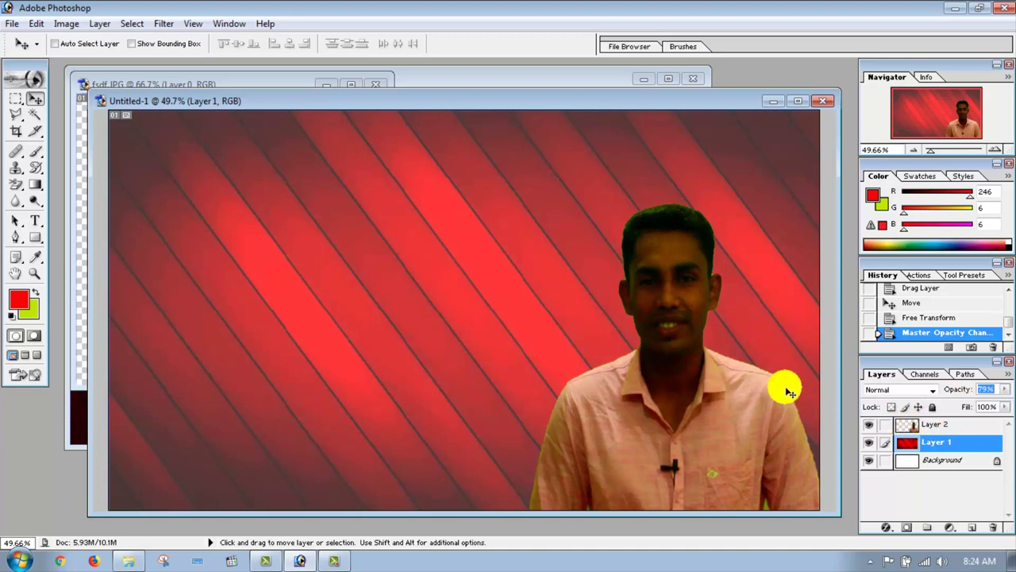
pyautogui.click(563, 310)
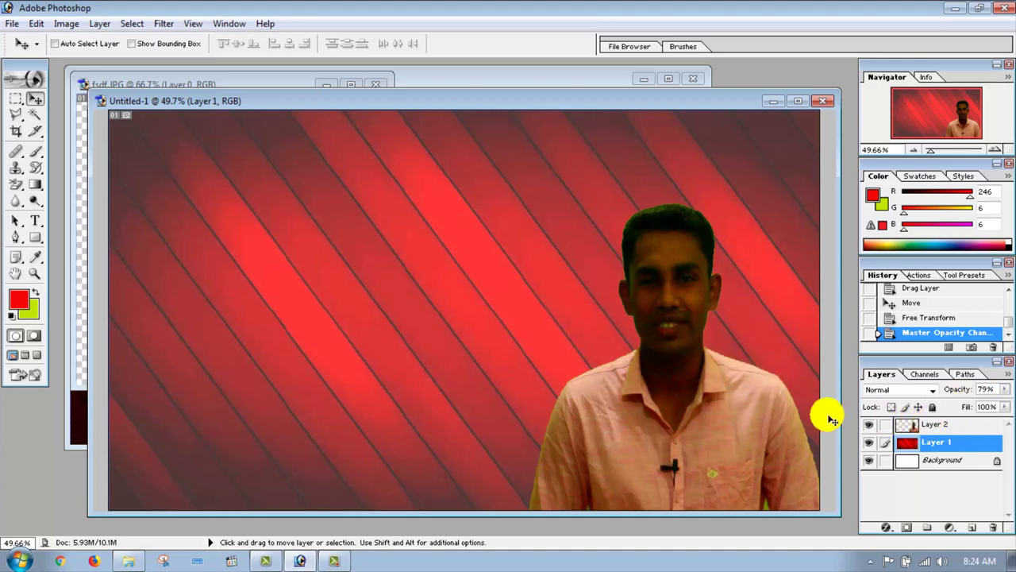
pyautogui.click(917, 425)
pyautogui.moveTo(521, 316); pyautogui.dragTo(526, 317)
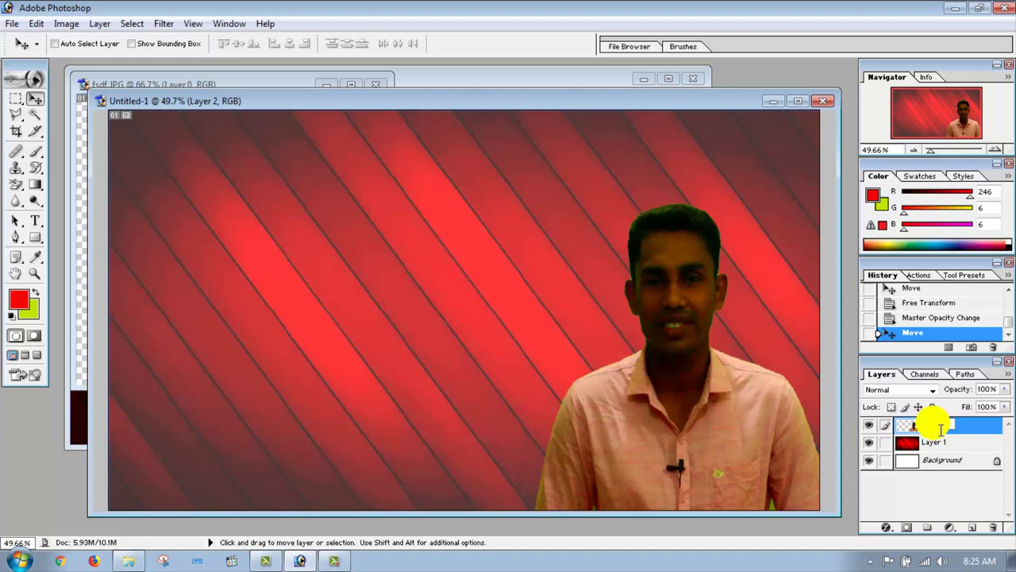
# - Add a solid-colour Stroke effect to Layer 2 in the Layer Style dialog
pyautogui.doubleClick(916, 426)
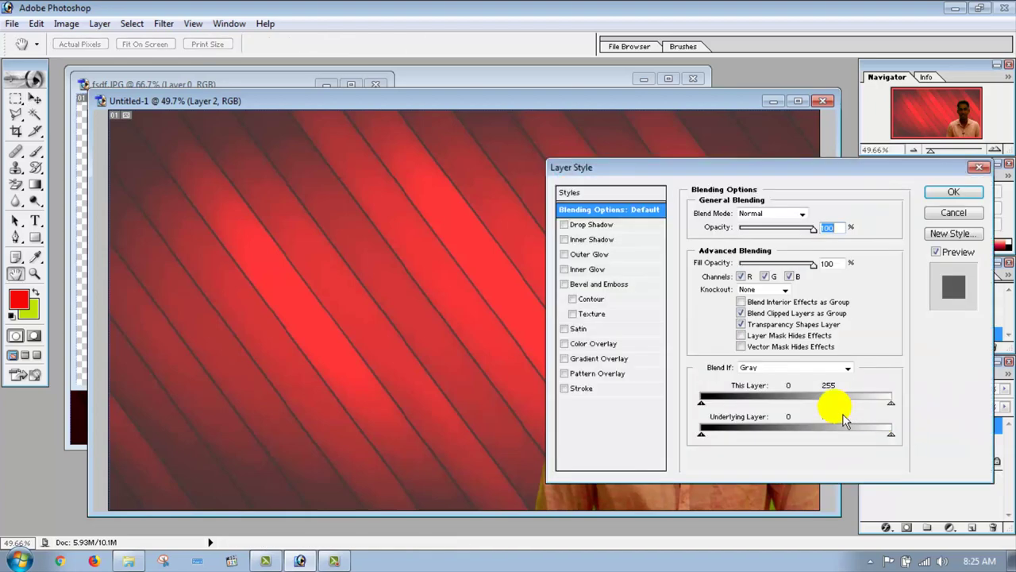
pyautogui.click(564, 389)
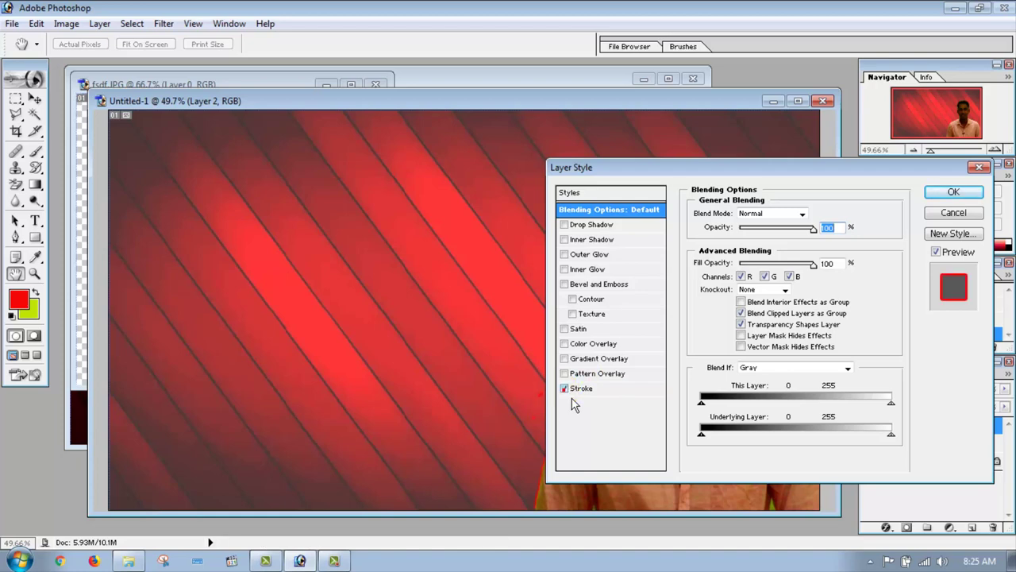
pyautogui.click(949, 193)
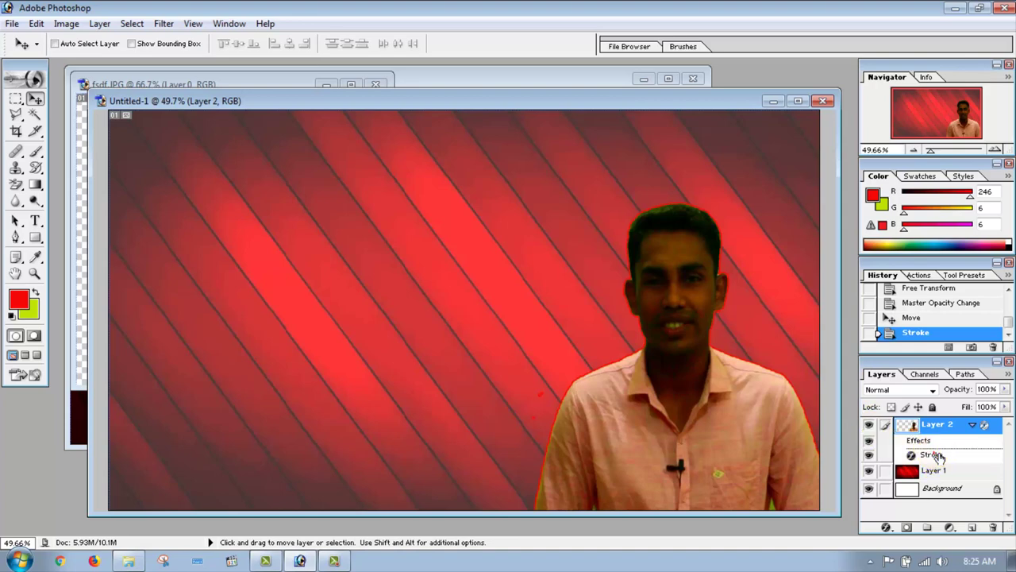
pyautogui.doubleClick(938, 457)
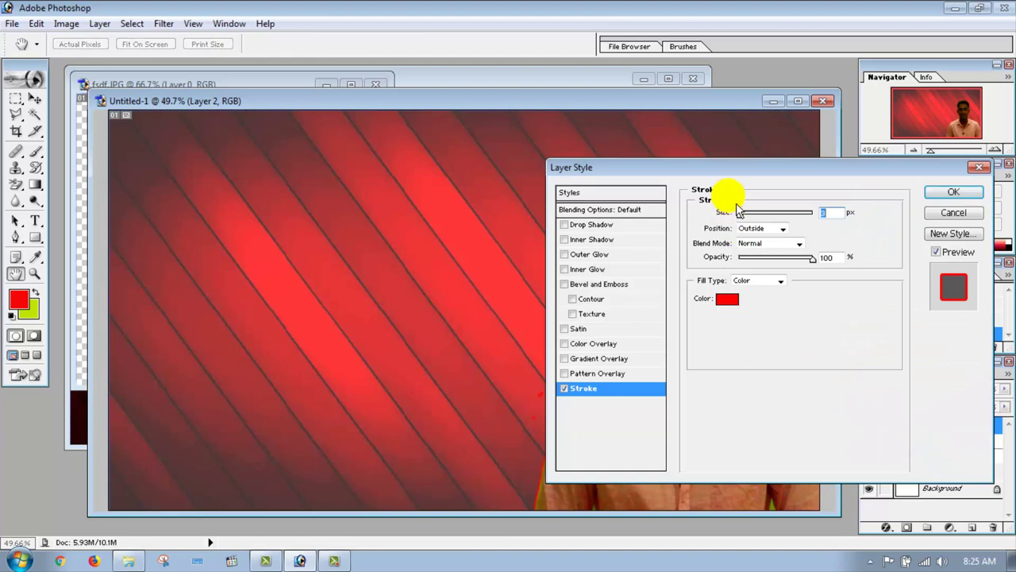
pyautogui.moveTo(753, 176); pyautogui.dragTo(284, 195)
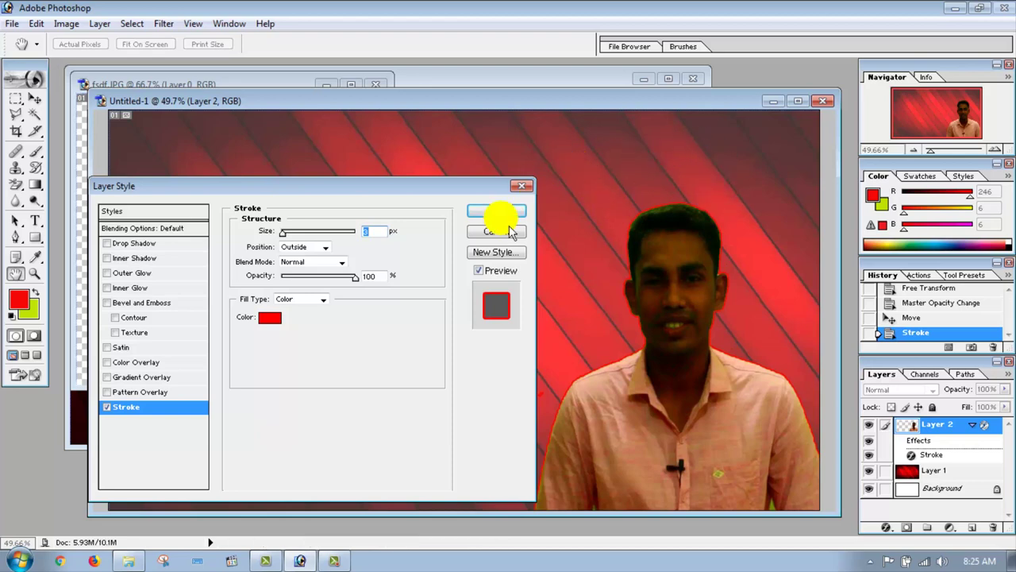
pyautogui.click(323, 300)
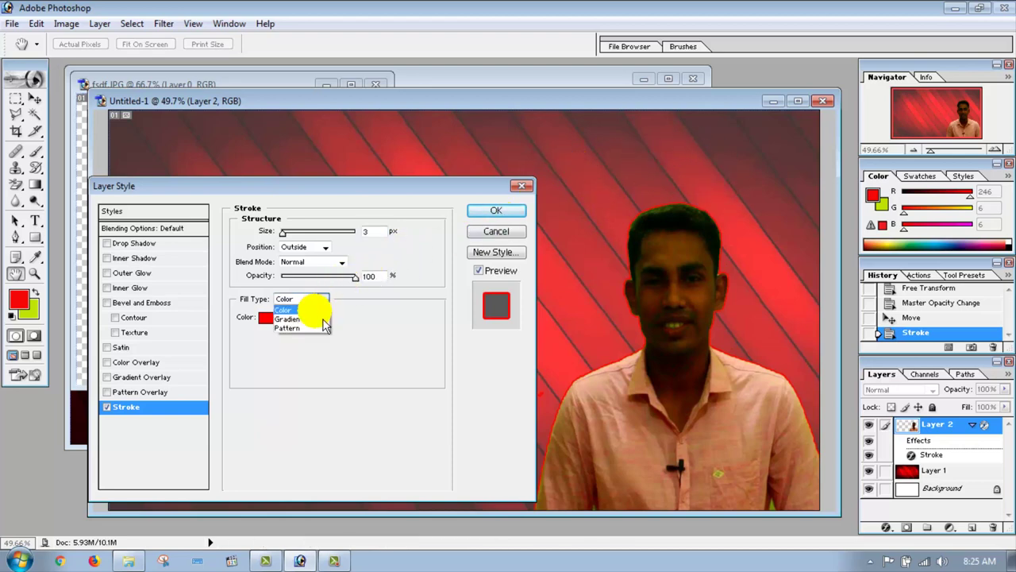
pyautogui.click(327, 302)
# - Make the stroke bright green 00FF5A, 13 px thick, with slightly lower opacity
pyautogui.click(280, 320)
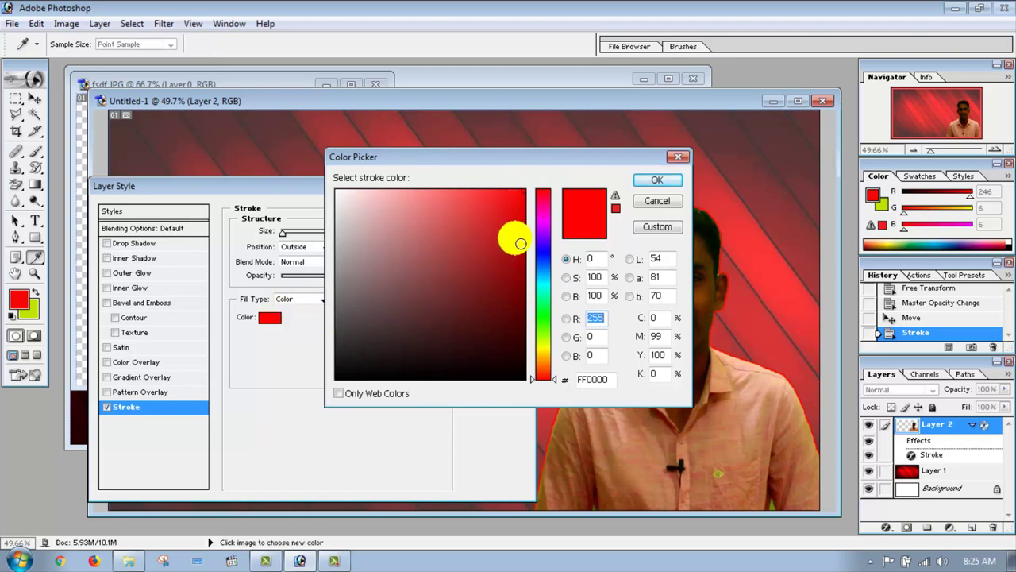
pyautogui.moveTo(543, 221); pyautogui.dragTo(544, 246)
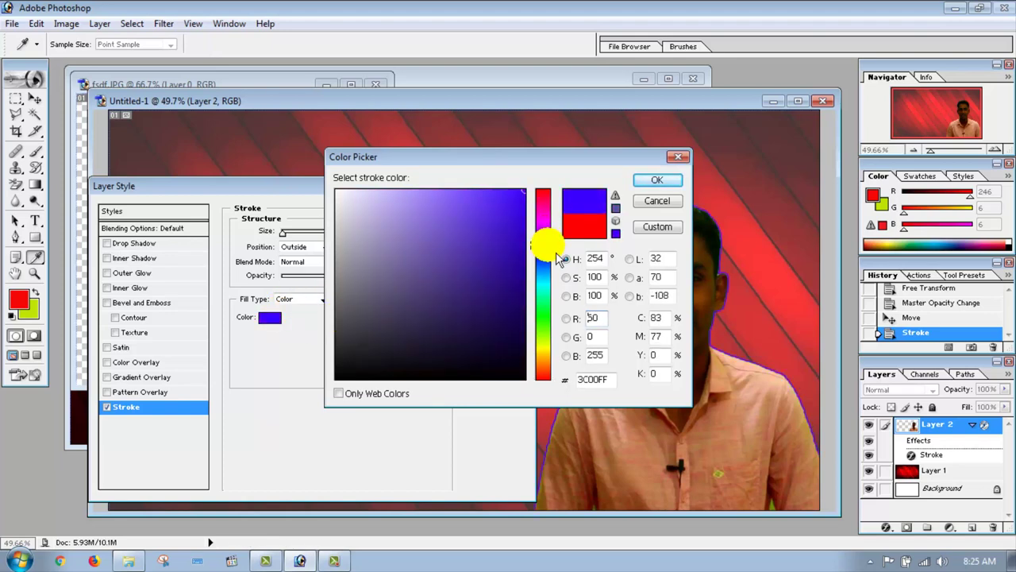
pyautogui.press('Tab')
pyautogui.moveTo(557, 258); pyautogui.dragTo(559, 278)
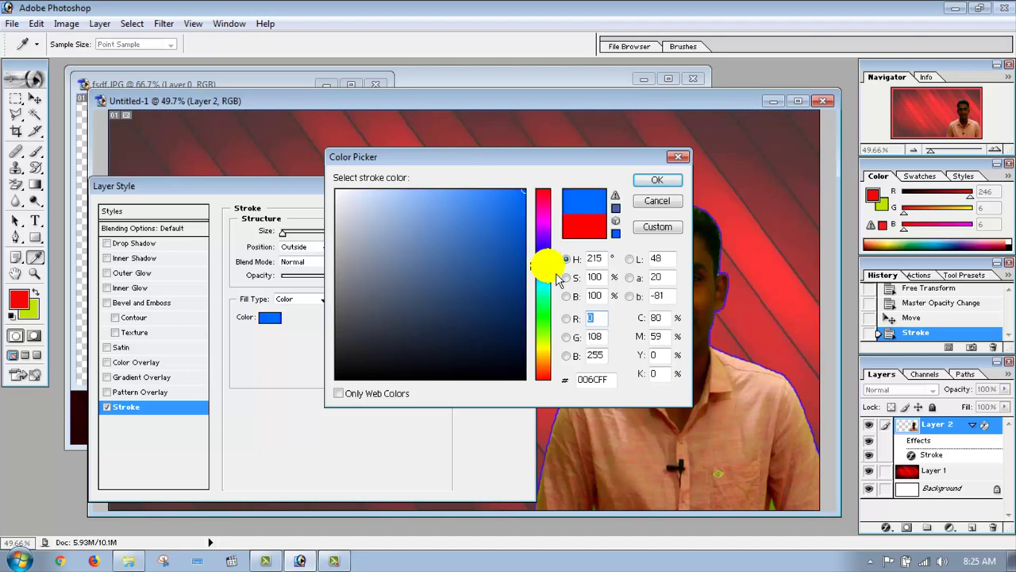
pyautogui.moveTo(548, 265)
pyautogui.mouseDown()
pyautogui.moveTo(552, 337)
pyautogui.moveTo(538, 403)
pyautogui.moveTo(545, 269)
pyautogui.mouseUp()
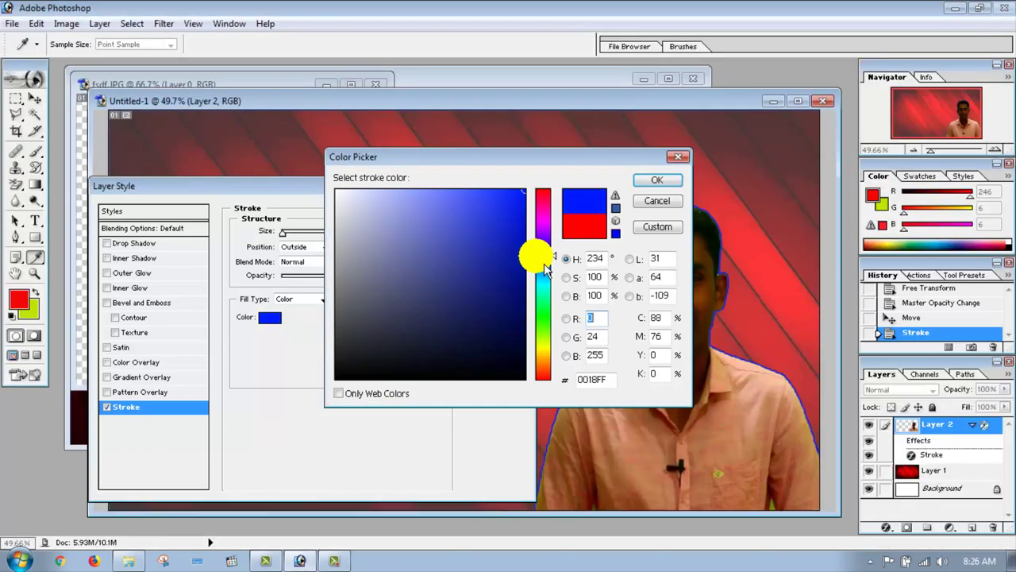
pyautogui.moveTo(553, 268); pyautogui.dragTo(548, 305)
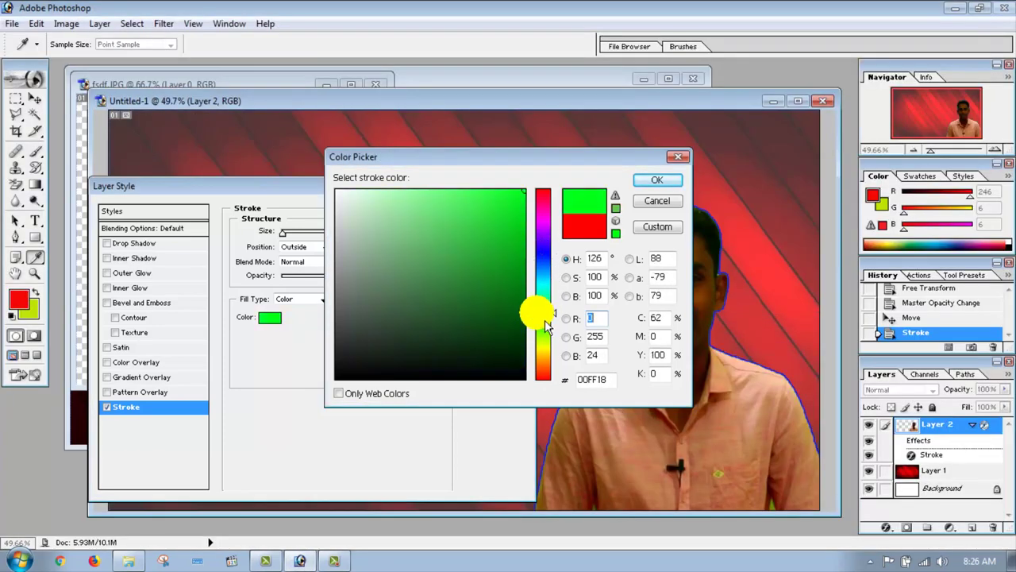
pyautogui.click(655, 179)
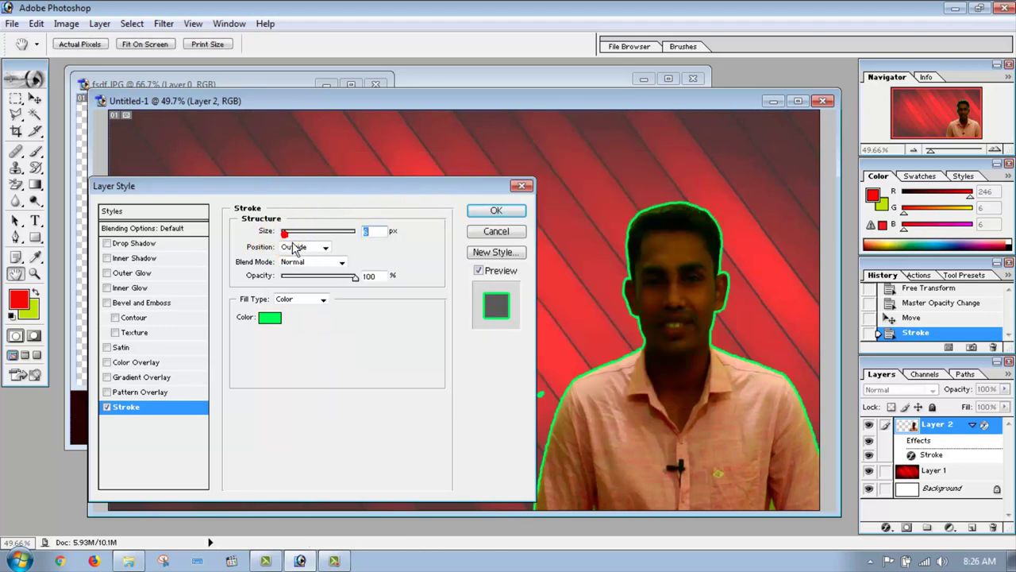
pyautogui.moveTo(294, 245); pyautogui.dragTo(299, 246)
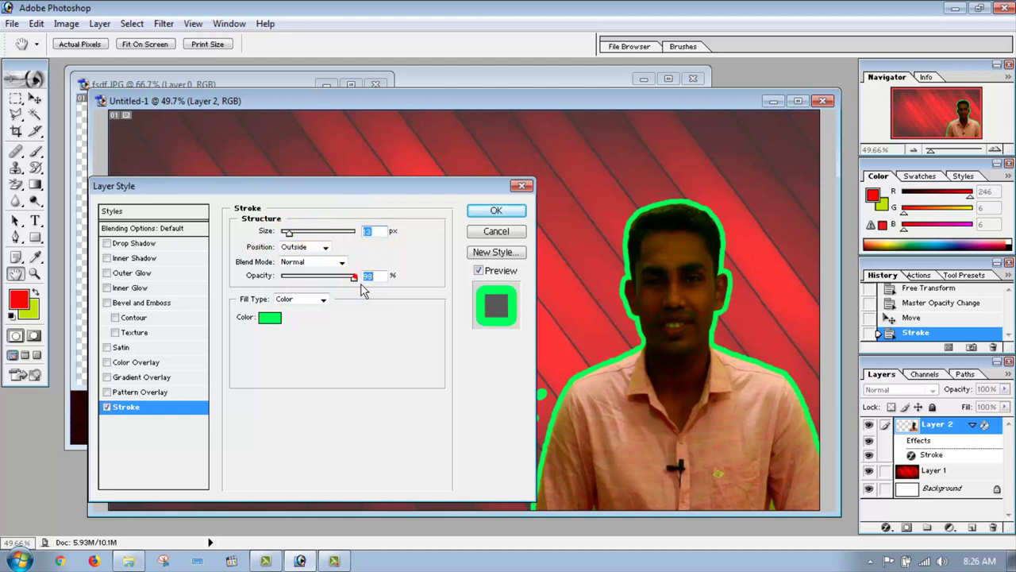
pyautogui.moveTo(364, 289); pyautogui.dragTo(337, 287)
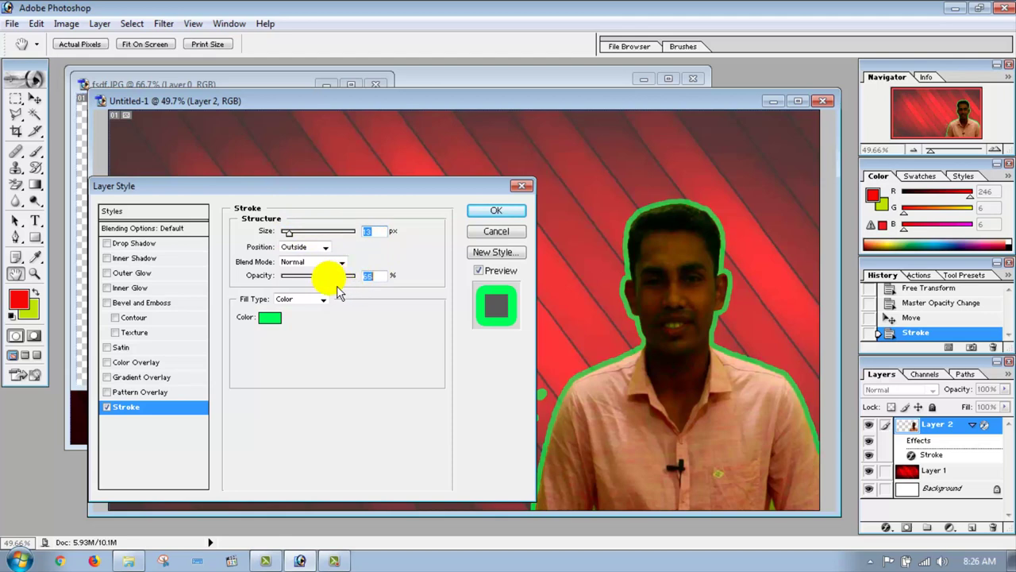
# - Commit the green stroke, then lasso and delete the stray green specks beside the left shoulder
pyautogui.click(497, 212)
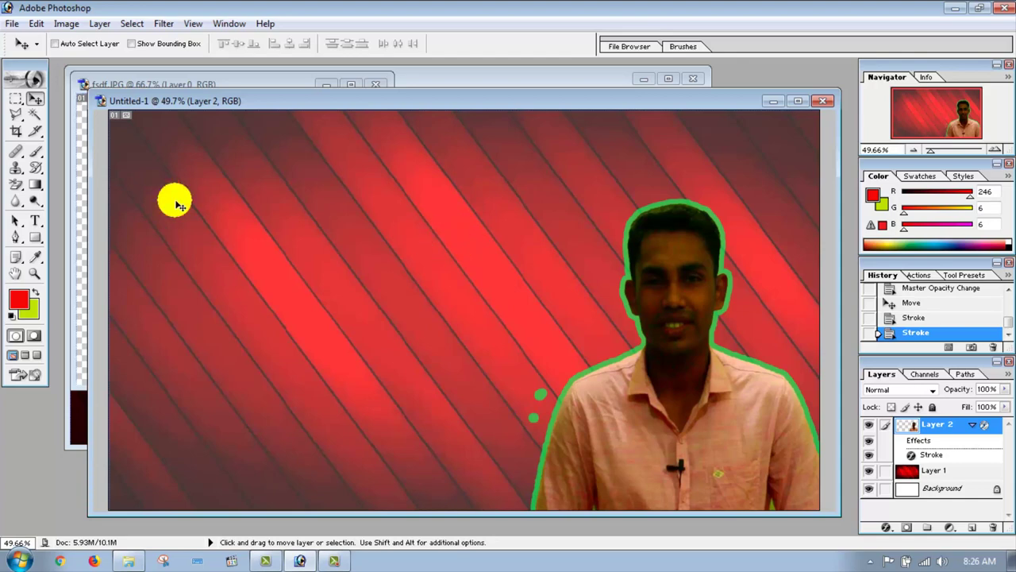
pyautogui.click(35, 114)
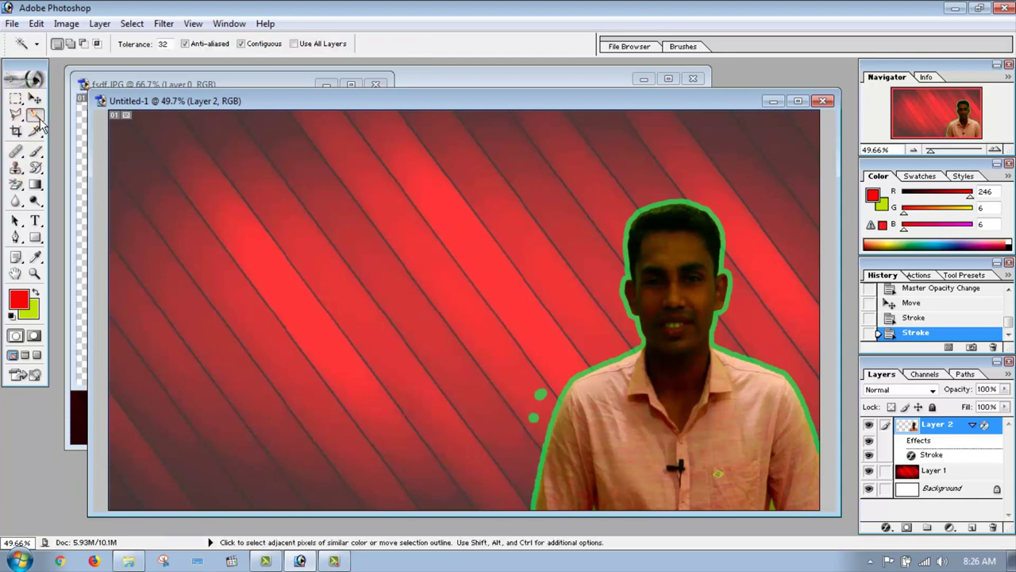
pyautogui.click(548, 371)
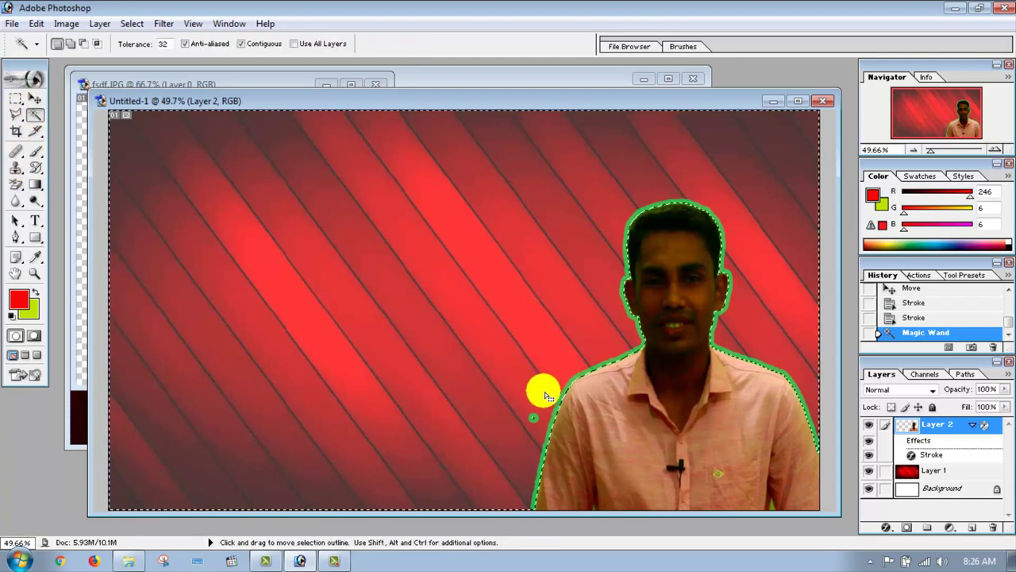
pyautogui.hotkey('ctrl', 'd')
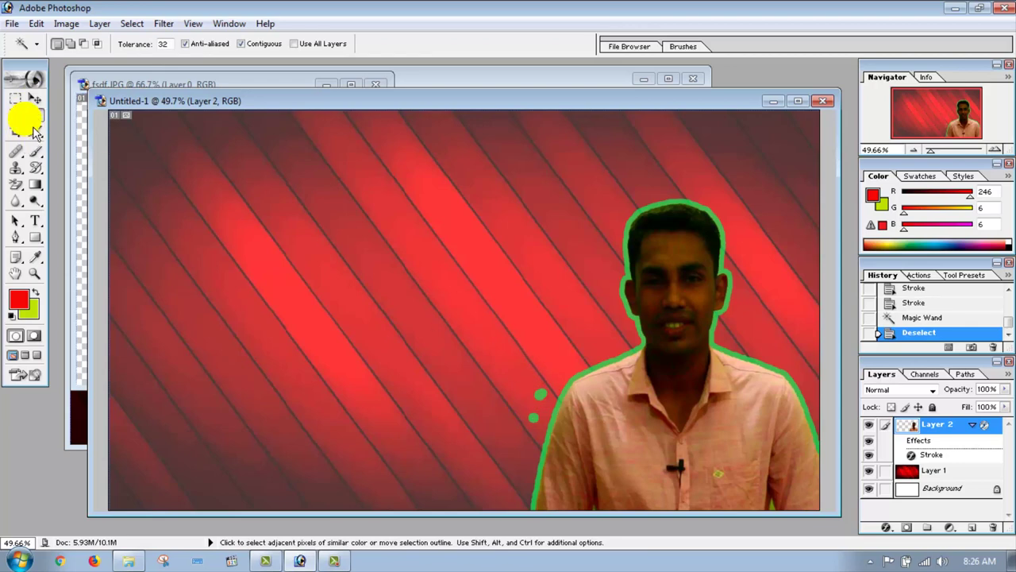
pyautogui.moveTo(23, 119); pyautogui.dragTo(74, 108)
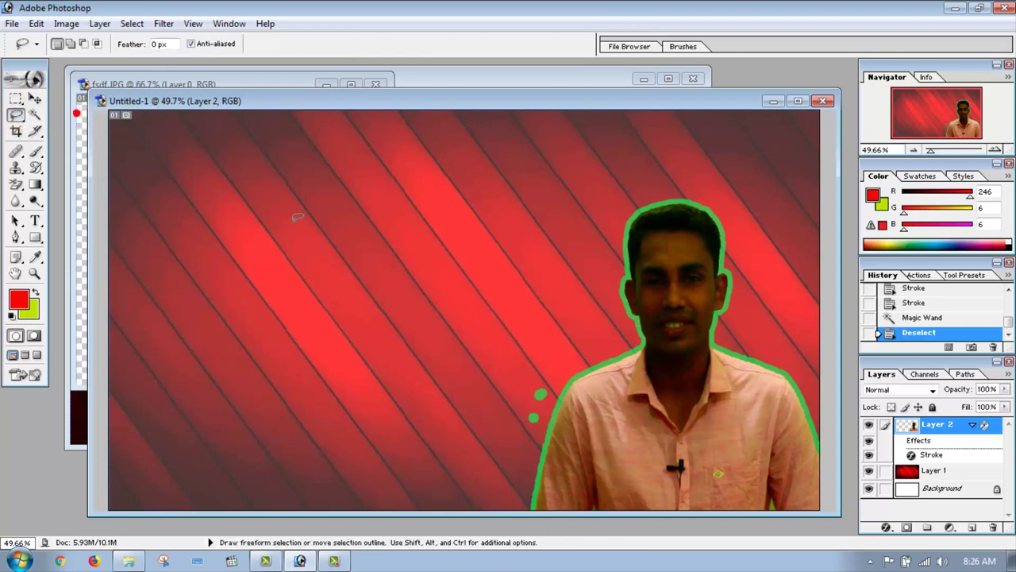
pyautogui.moveTo(545, 395); pyautogui.dragTo(546, 385)
pyautogui.press('Delete')
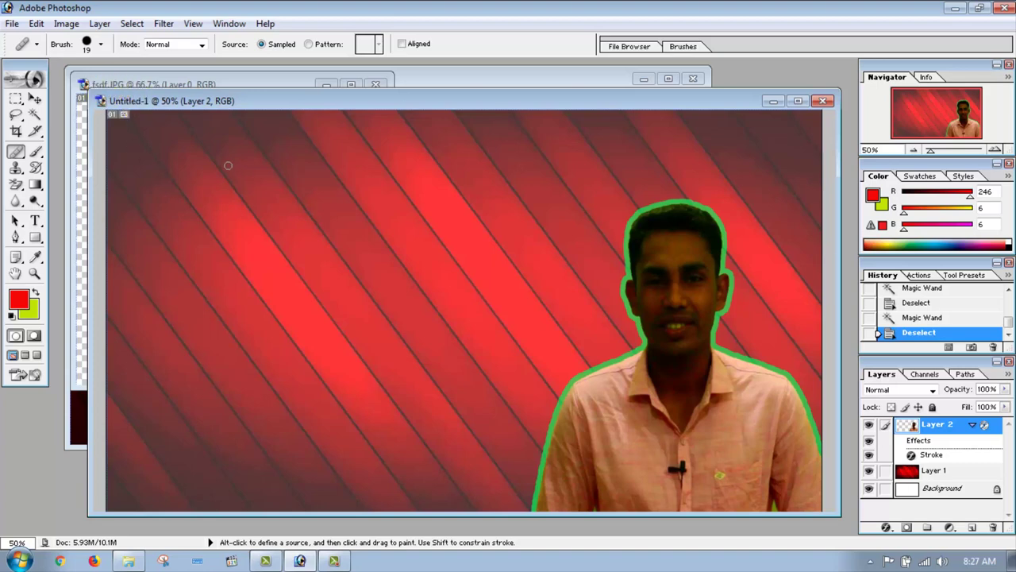
pyautogui.click(27, 216)
pyautogui.click(35, 221)
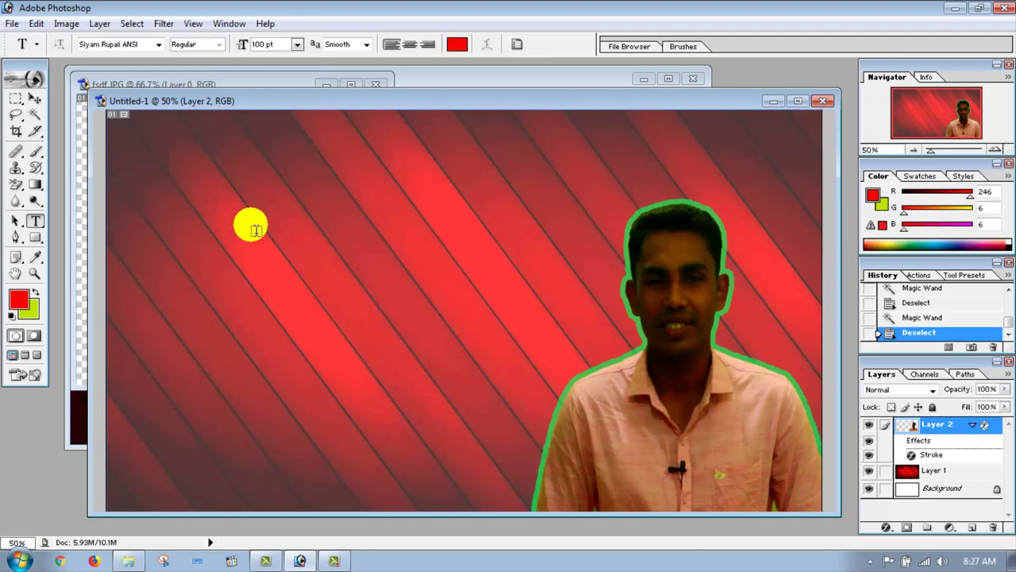
# - Start a Bangla text layer at top-left and type the first title line ending in কিভাবে
pyautogui.click(48, 231)
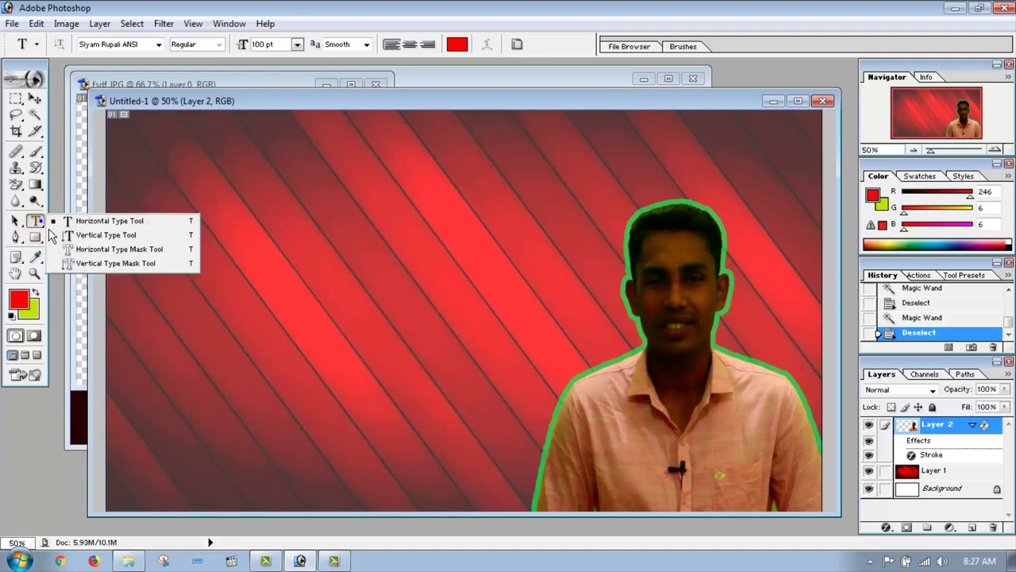
pyautogui.click(88, 220)
pyautogui.click(157, 164)
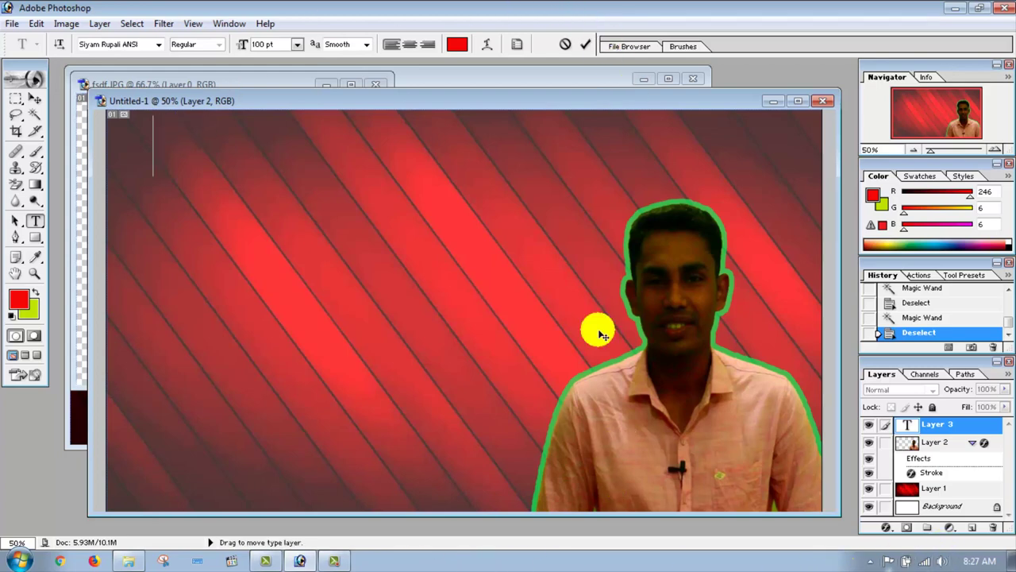
pyautogui.press('F12')
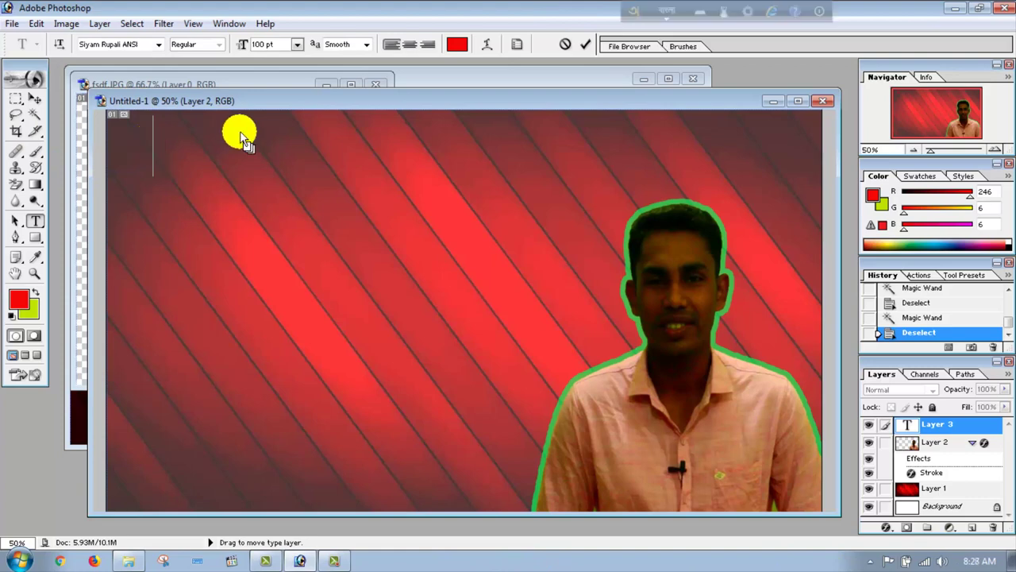
pyautogui.write('thambel')
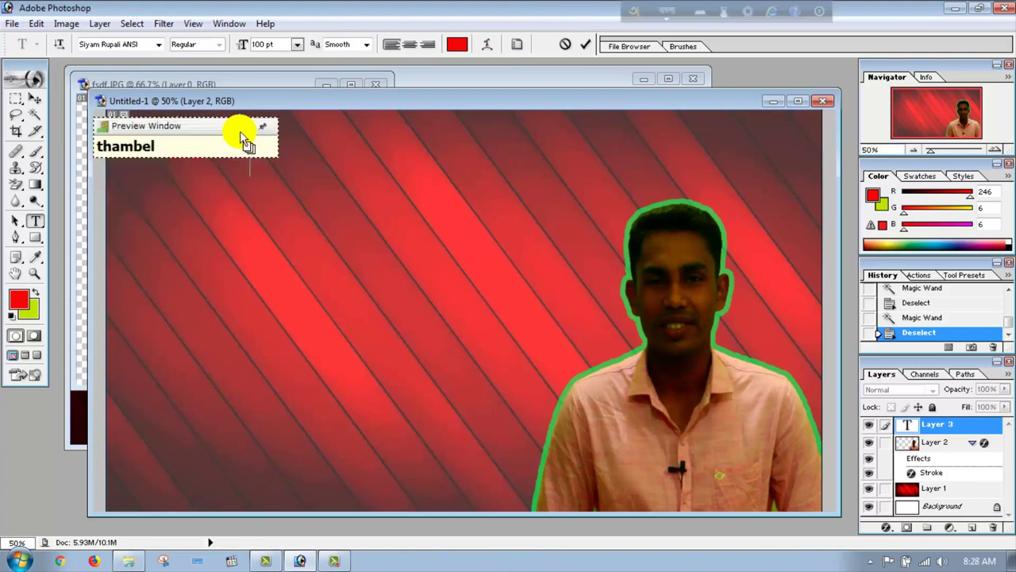
pyautogui.press('space')
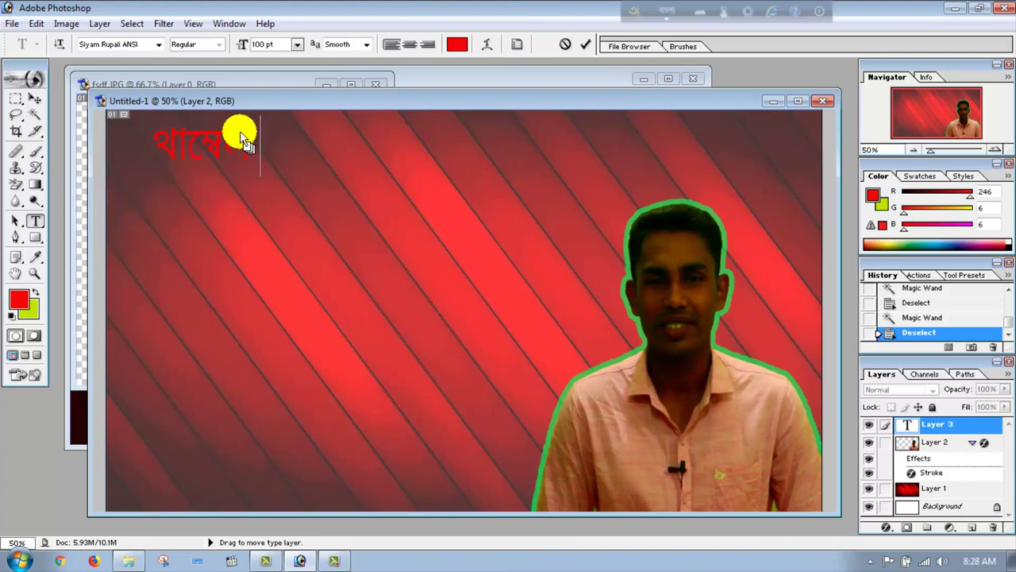
pyautogui.write('kiv')
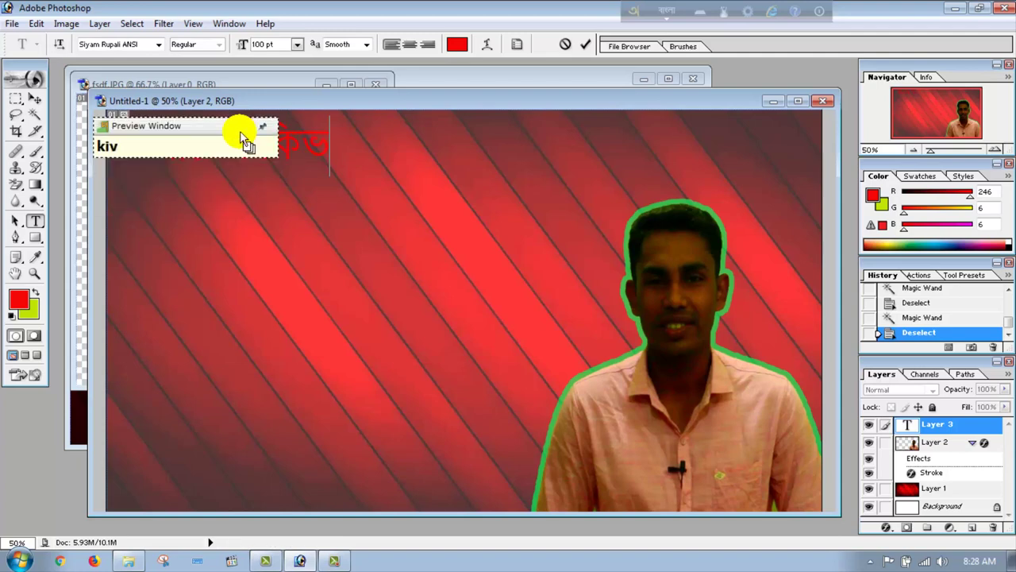
pyautogui.write('abe')
pyautogui.press('Return')
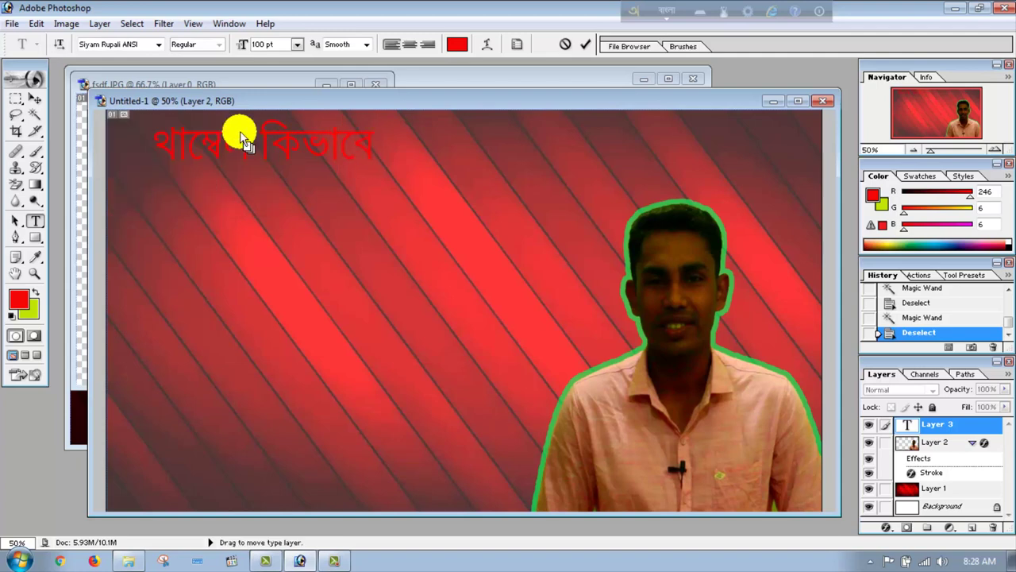
# - Type the second line তৈরি করতে হয় and move the title slightly lower
pyautogui.write('t')
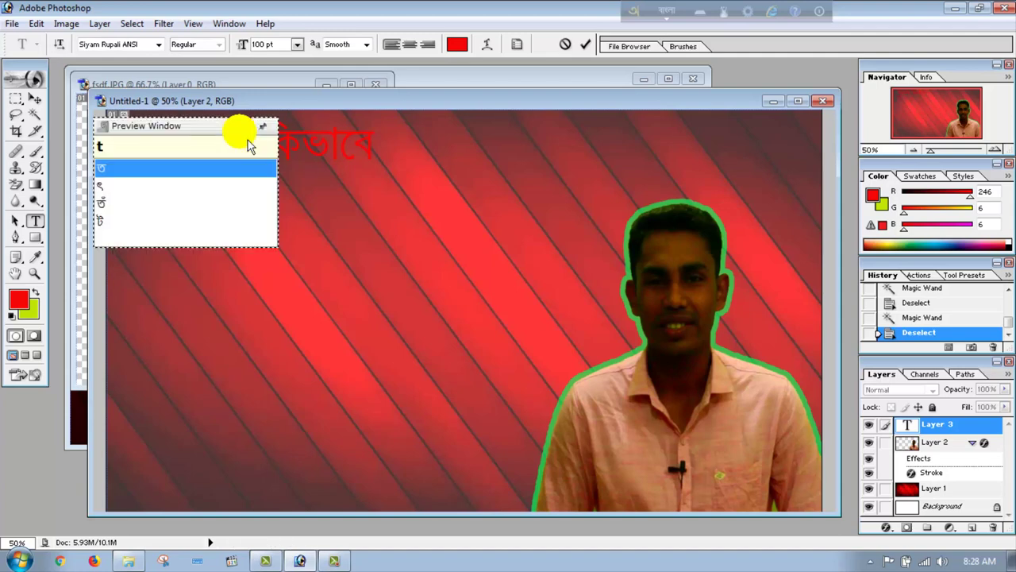
pyautogui.write('o')
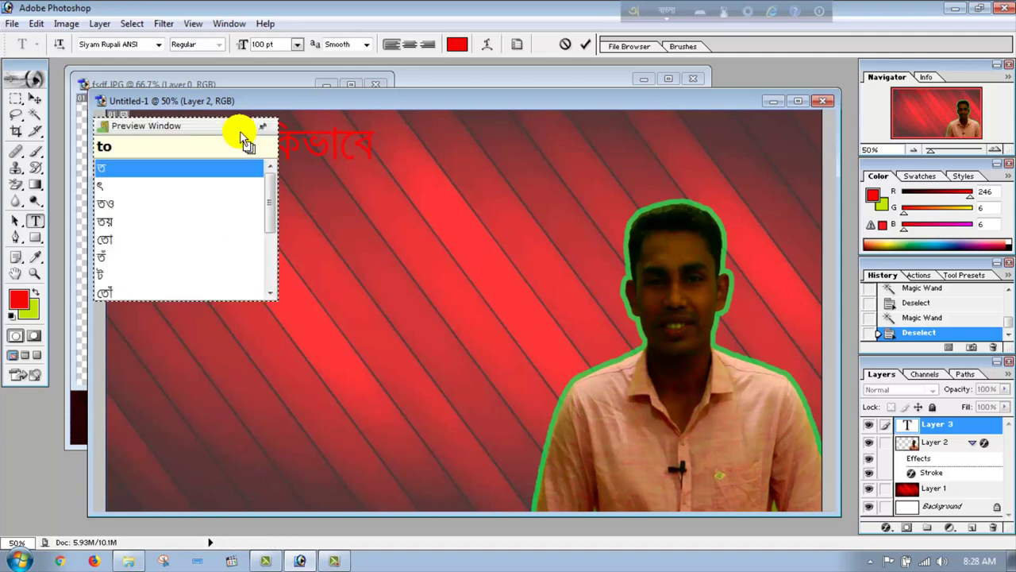
pyautogui.write('i')
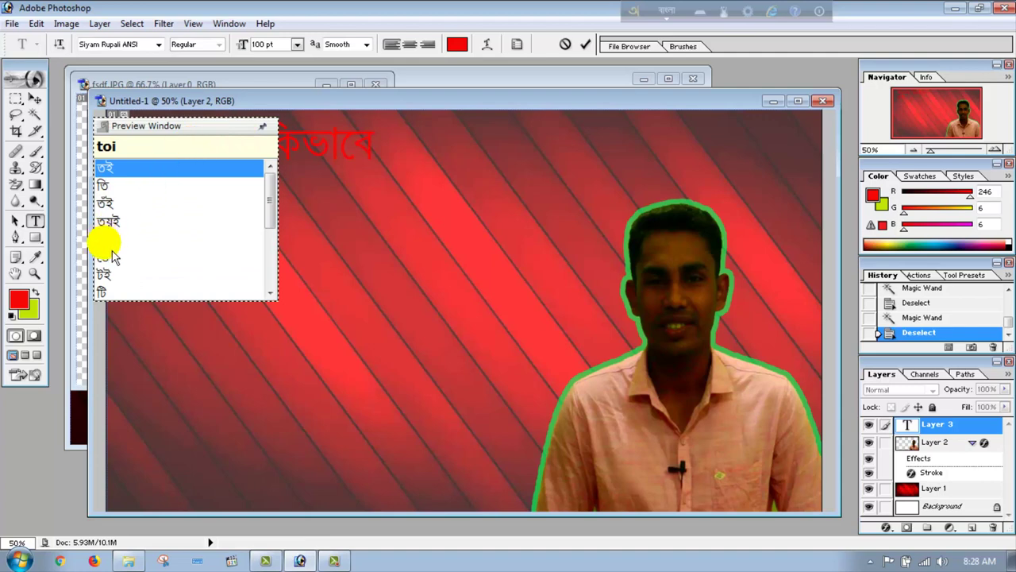
pyautogui.click(113, 259)
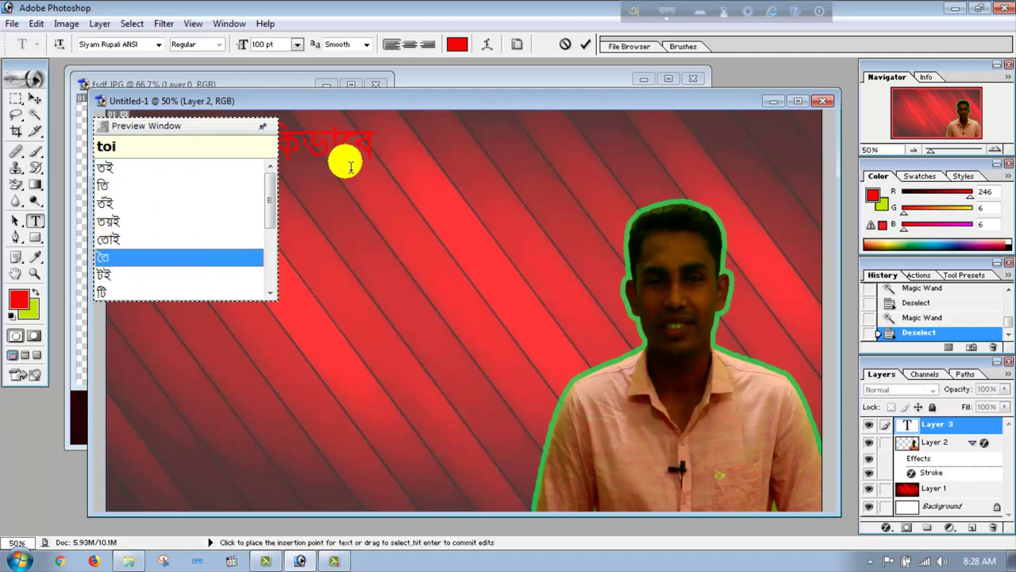
pyautogui.press('Return')
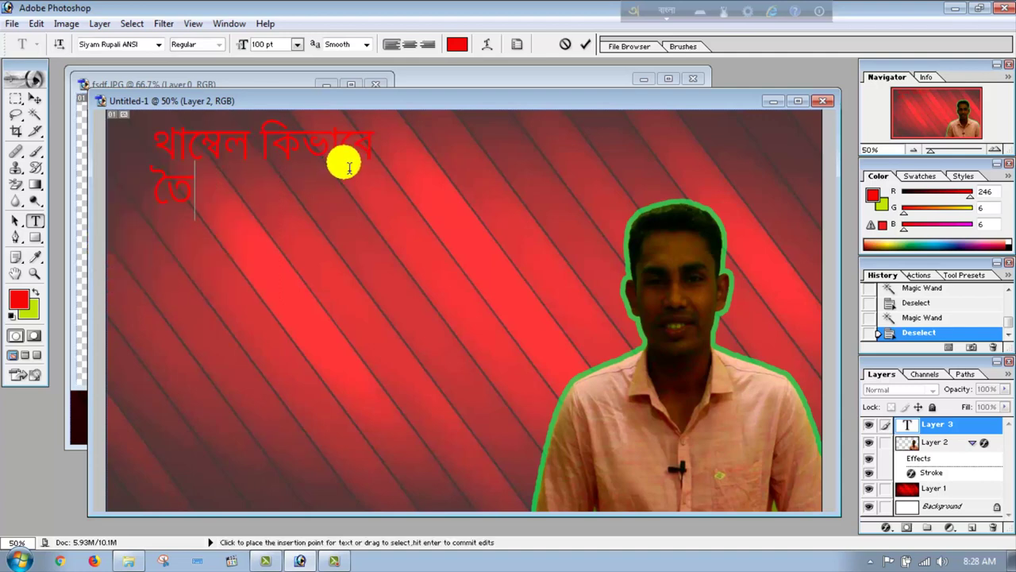
pyautogui.write('ri')
pyautogui.press('Return')
pyautogui.write('korte')
pyautogui.press('Return')
pyautogui.write('hoy')
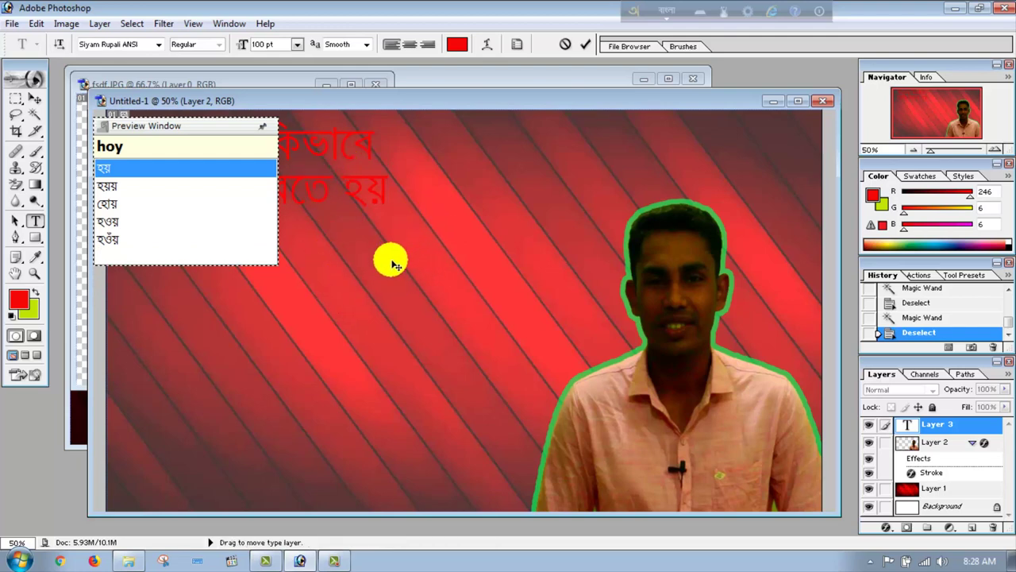
pyautogui.click(394, 265)
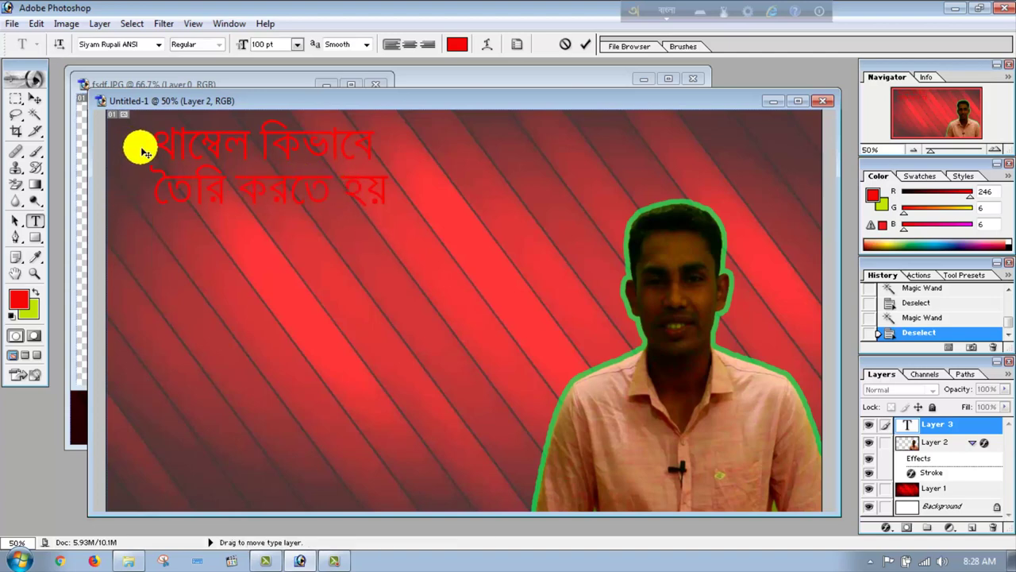
pyautogui.moveTo(143, 153); pyautogui.dragTo(143, 174)
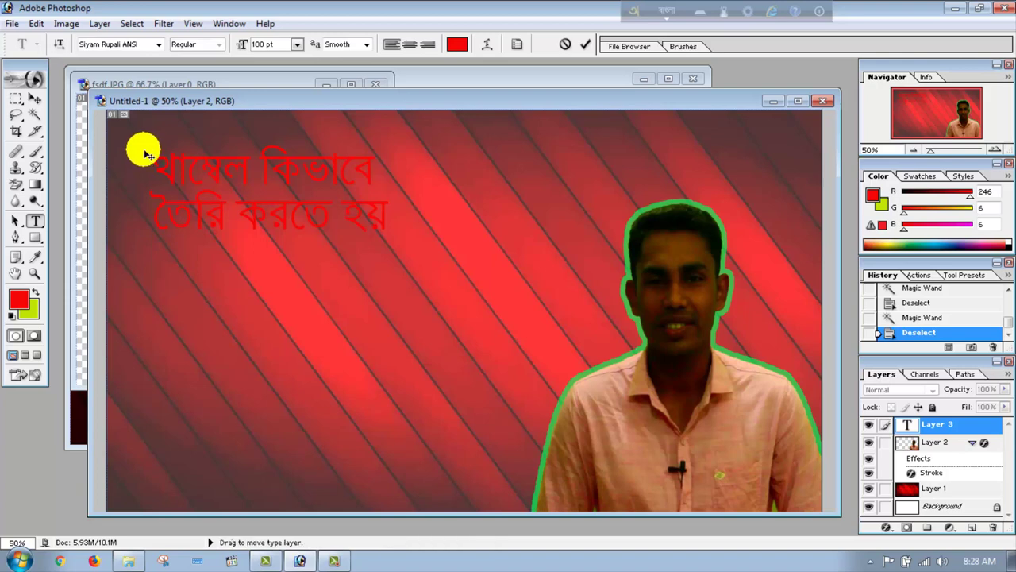
pyautogui.hotkey('ctrl', 't')
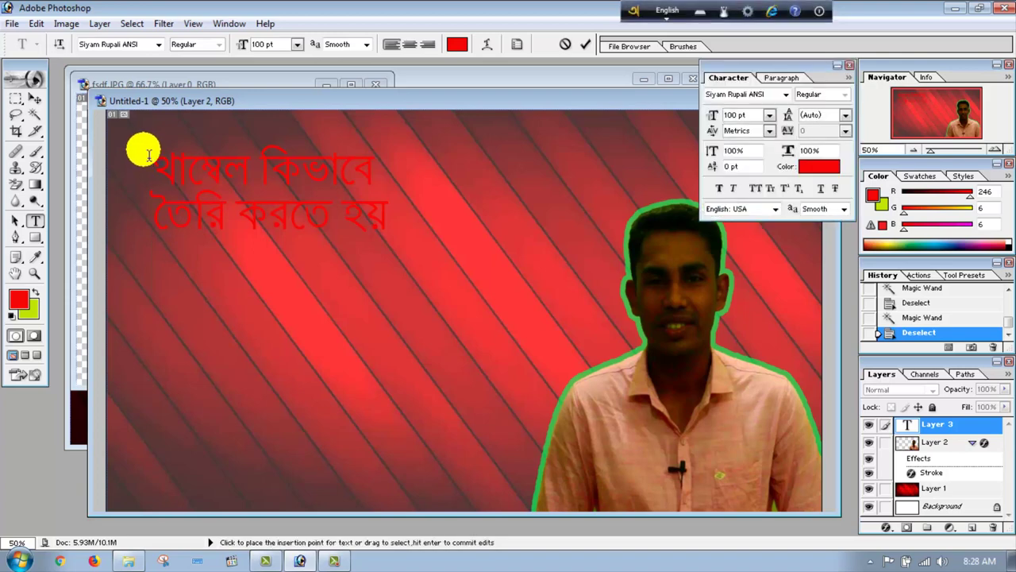
# - Try setting the title's font size to 130 pt in the Character palette
pyautogui.click(774, 117)
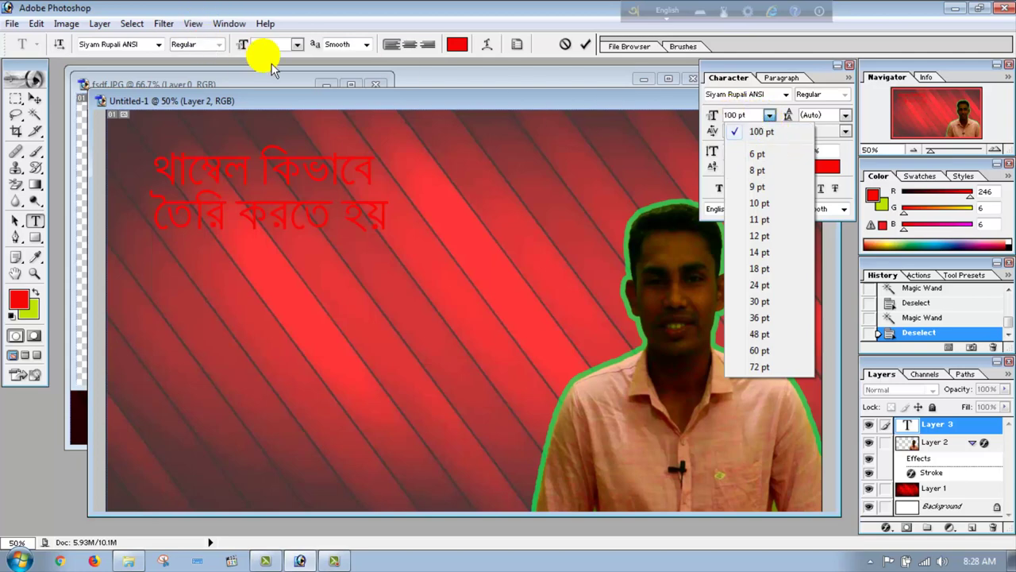
pyautogui.click(747, 126)
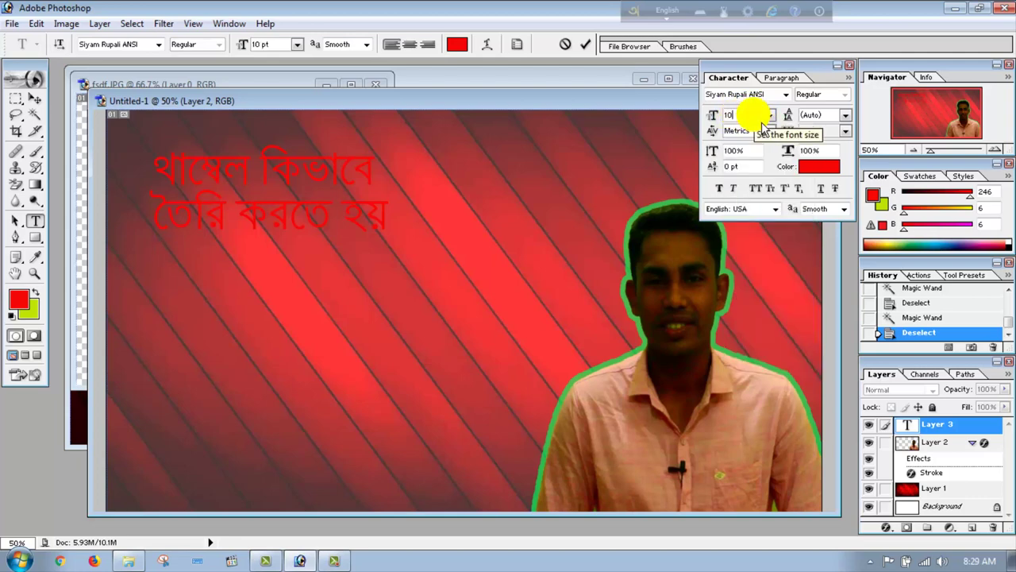
pyautogui.press('BackSpace')
pyautogui.write('3')
pyautogui.press('Return')
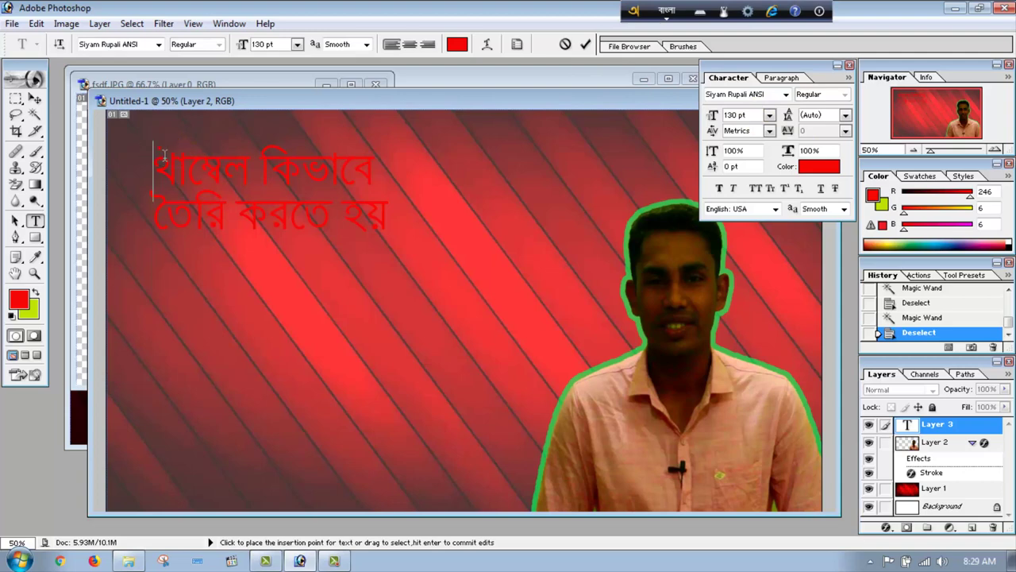
# - Select all title text, set it to 150 pt, and deselect
pyautogui.hotkey('ctrl', 'a')
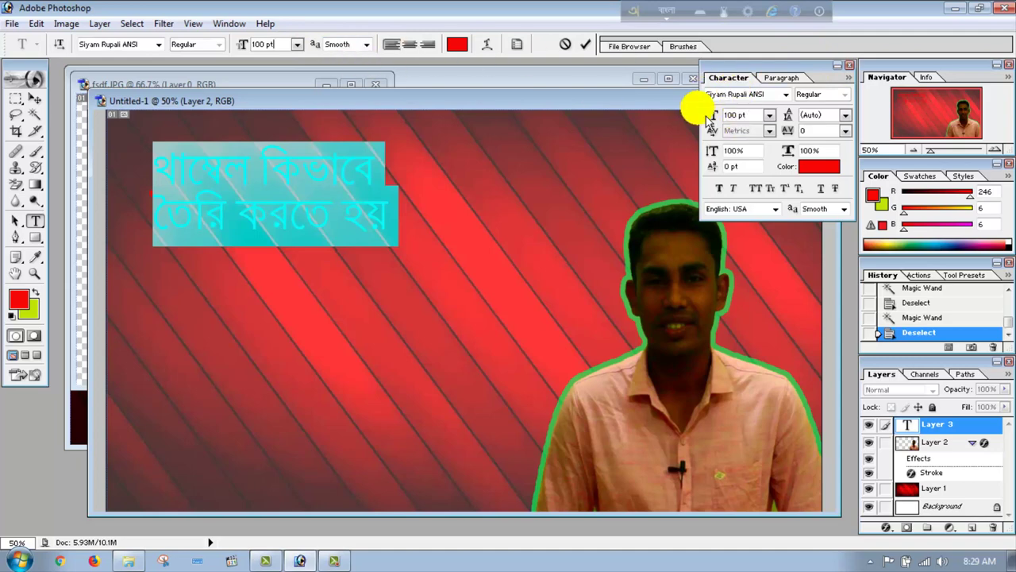
pyautogui.click(753, 118)
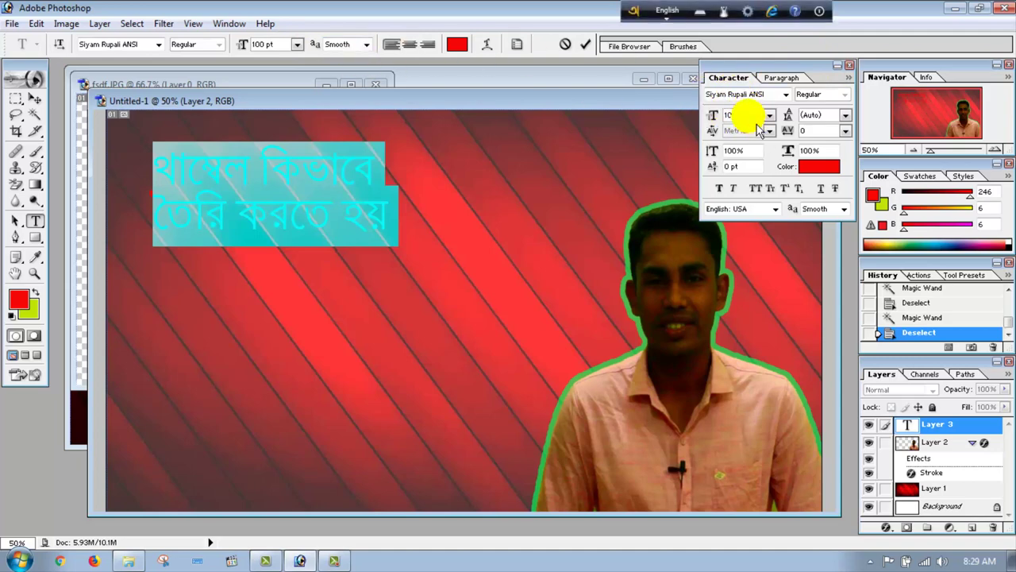
pyautogui.write('1')
pyautogui.press('Return')
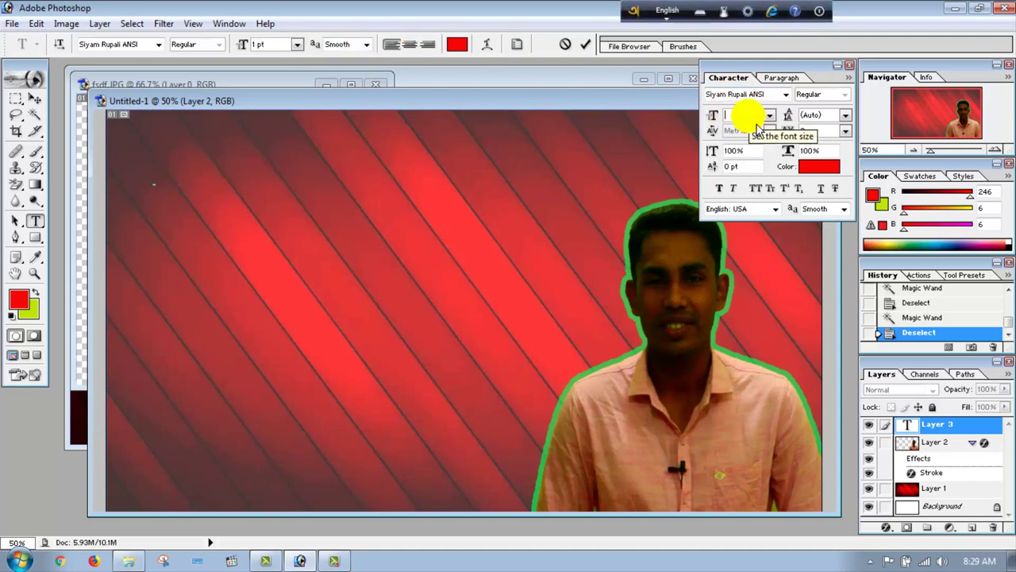
pyautogui.write('30')
pyautogui.press('Return')
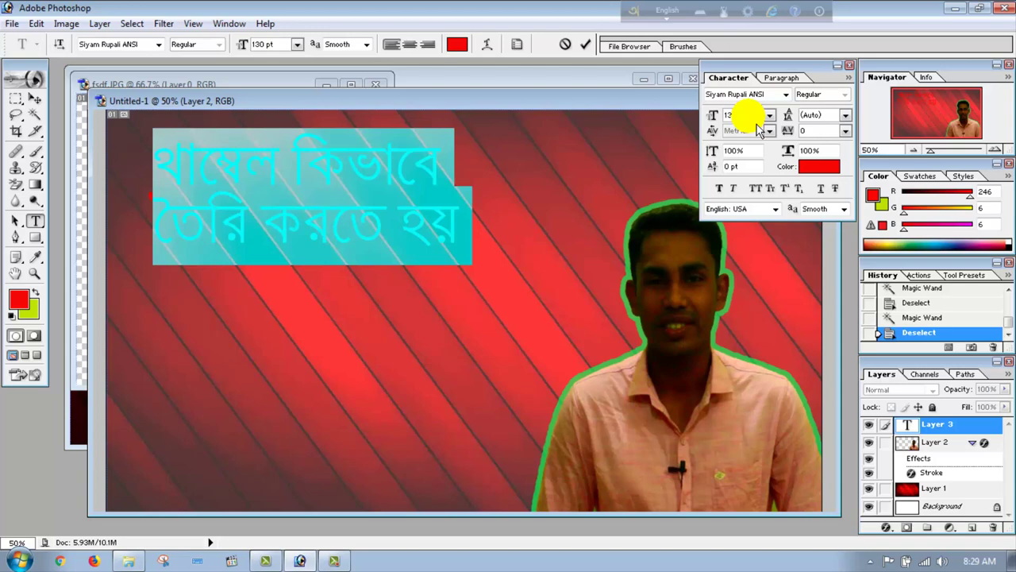
pyautogui.press('Return')
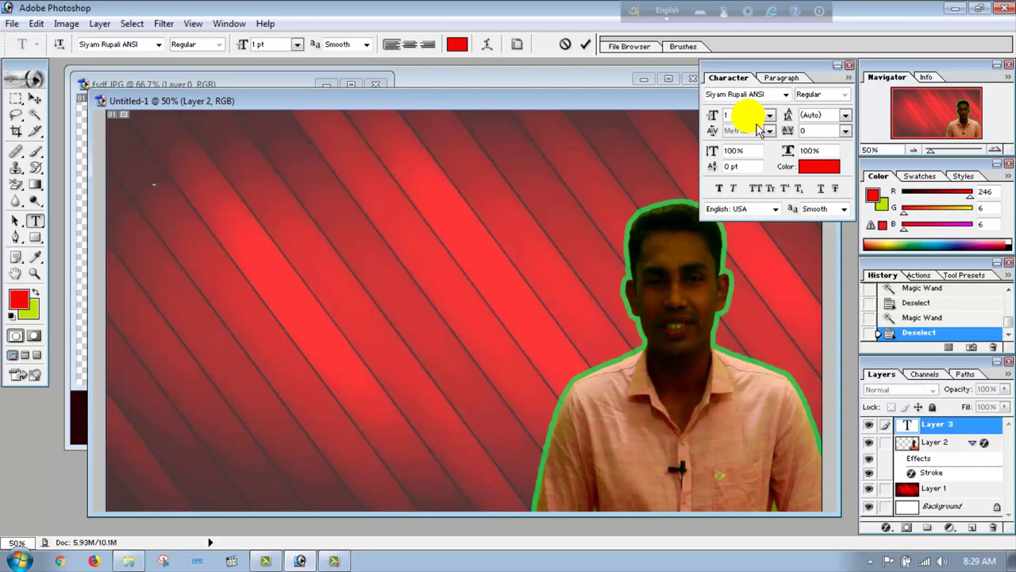
pyautogui.write('50')
pyautogui.press('Return')
pyautogui.press('F12')
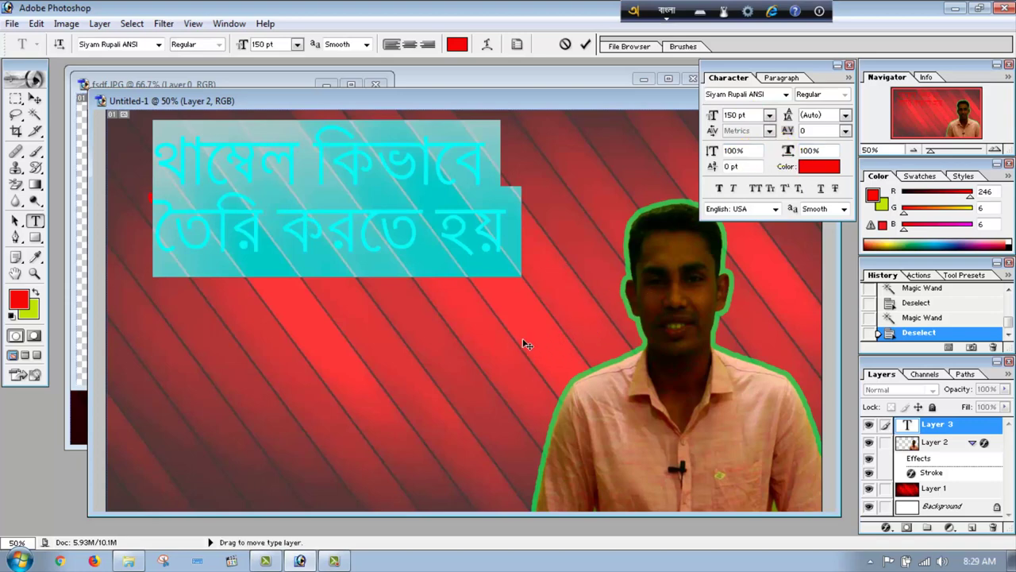
pyautogui.click(480, 334)
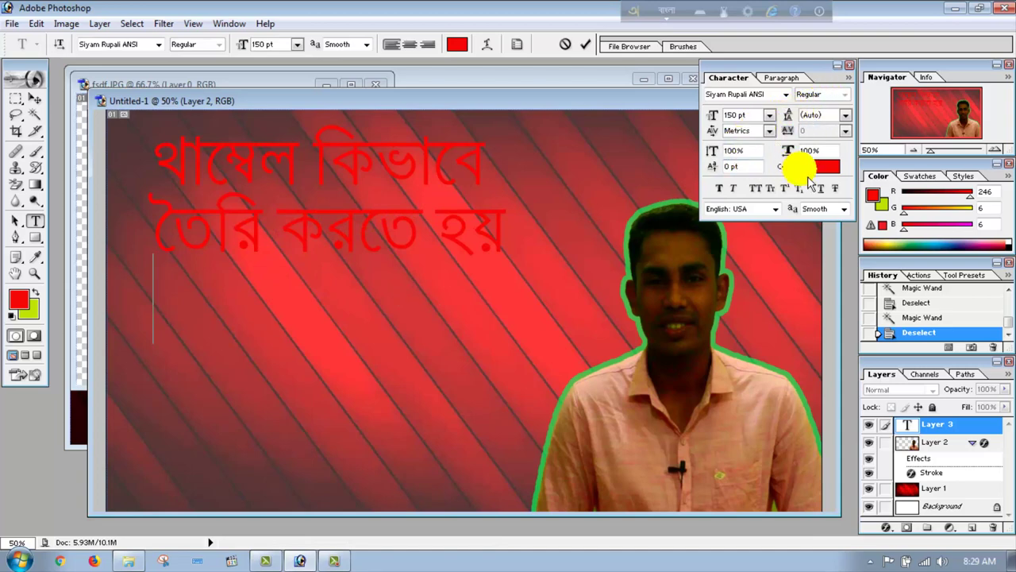
# - Highlight both Bengali title lines and recolour them bright green (24DB16) instead of red
pyautogui.click(818, 166)
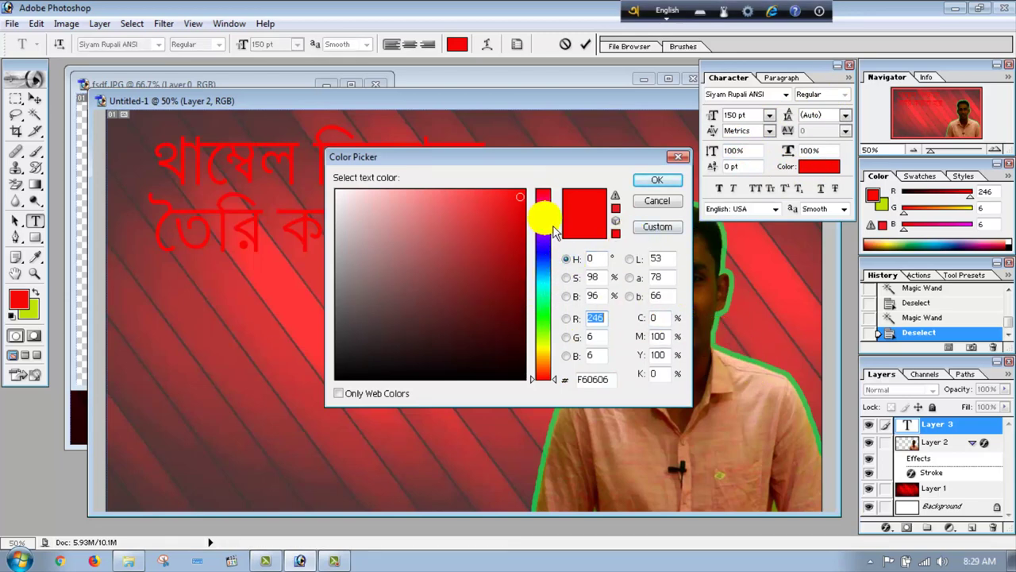
pyautogui.moveTo(544, 215); pyautogui.dragTo(541, 263)
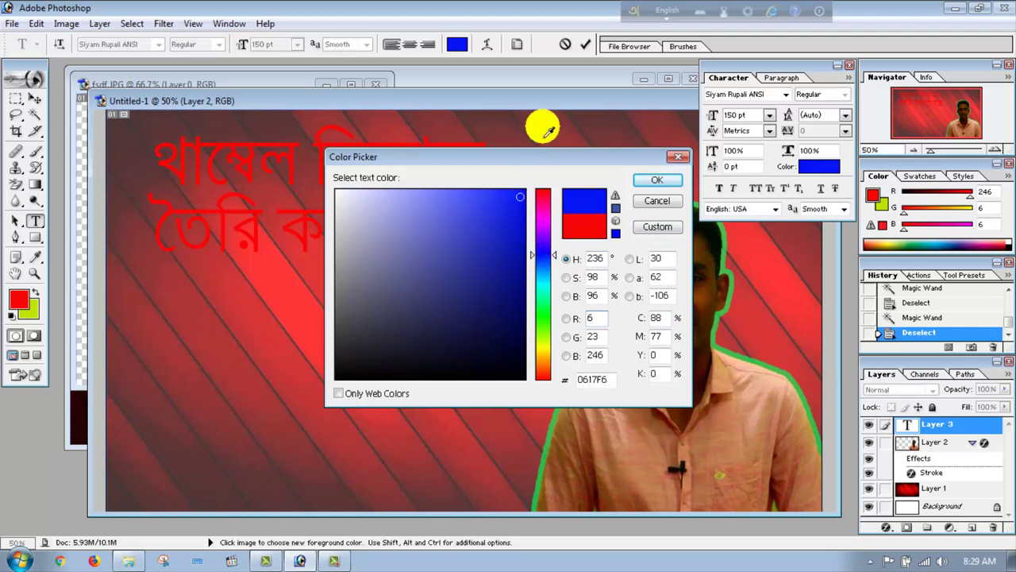
pyautogui.click(179, 129)
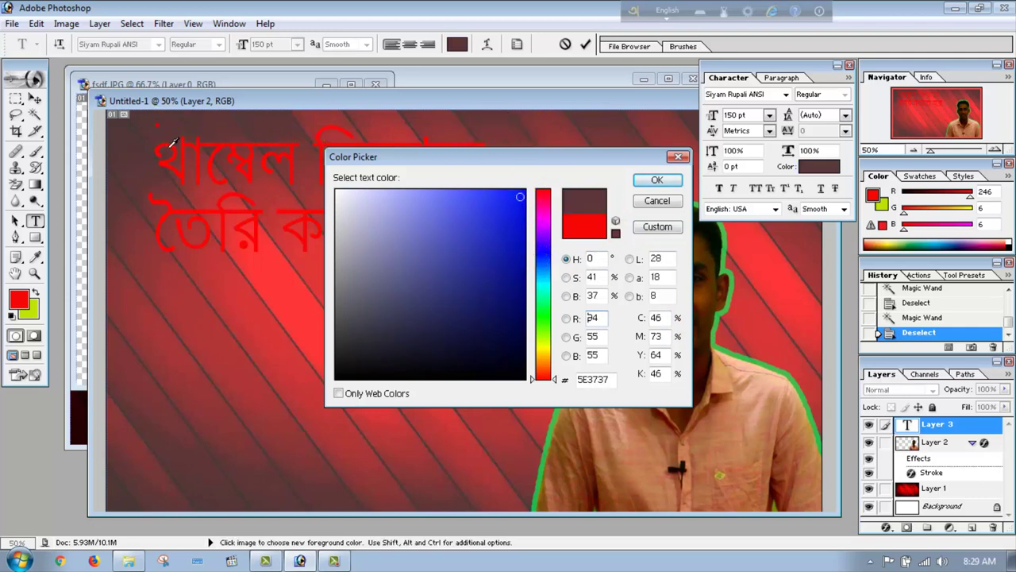
pyautogui.click(657, 179)
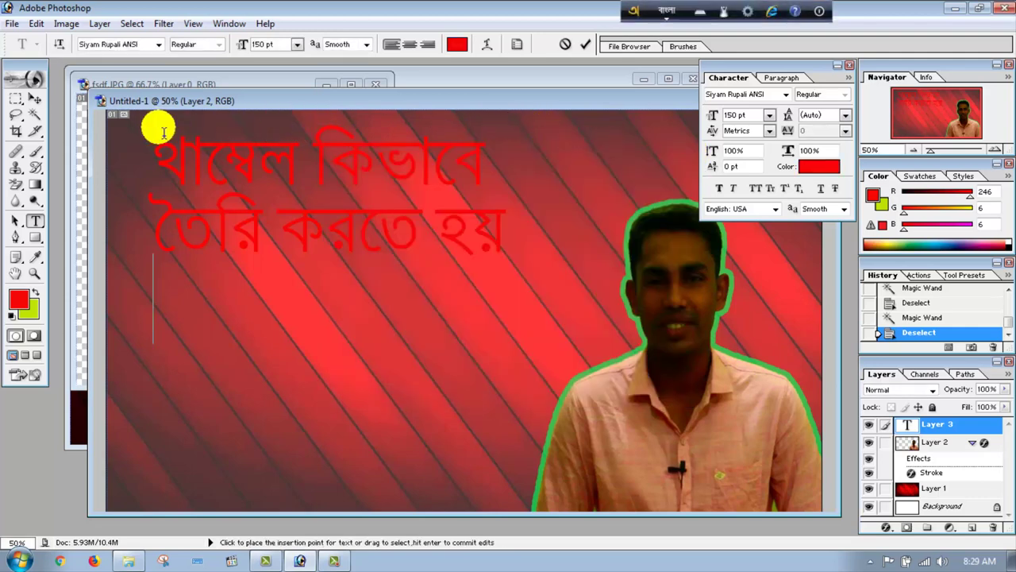
pyautogui.moveTo(151, 130); pyautogui.dragTo(548, 278)
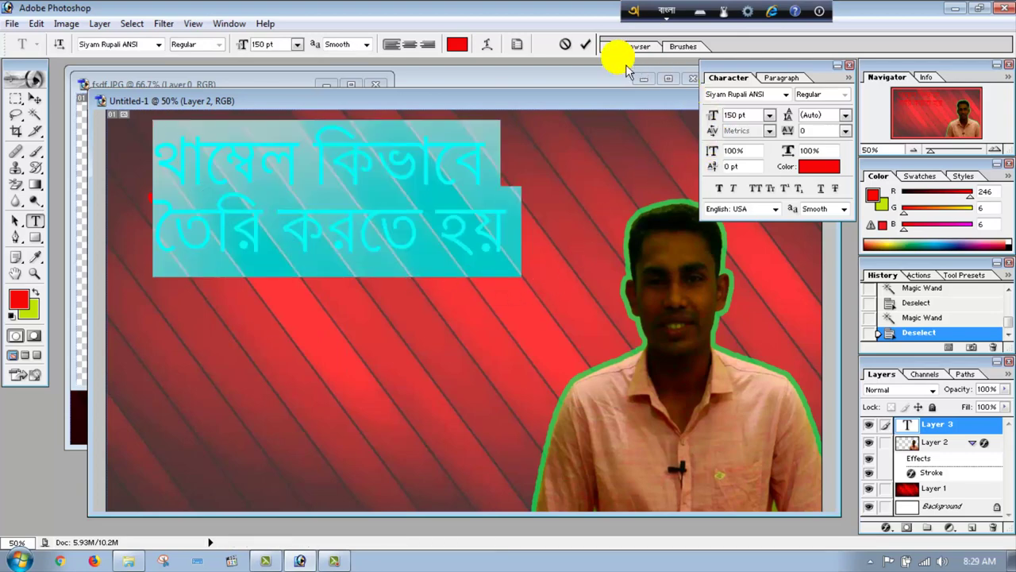
pyautogui.click(457, 44)
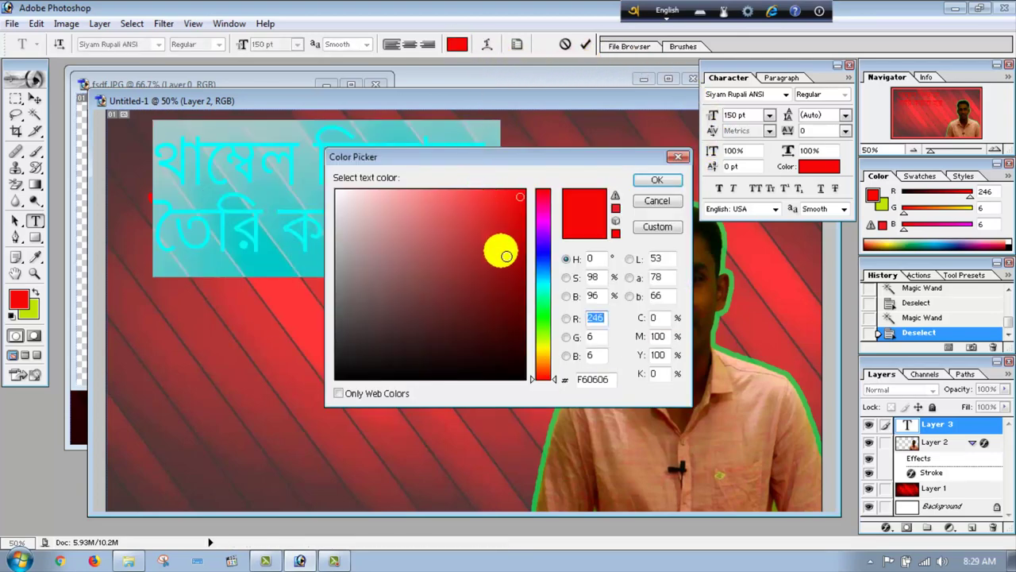
pyautogui.moveTo(511, 227)
pyautogui.mouseDown()
pyautogui.moveTo(370, 252)
pyautogui.moveTo(356, 216)
pyautogui.moveTo(363, 310)
pyautogui.moveTo(531, 265)
pyautogui.moveTo(547, 331)
pyautogui.moveTo(540, 310)
pyautogui.moveTo(502, 321)
pyautogui.moveTo(494, 263)
pyautogui.moveTo(506, 212)
pyautogui.mouseUp()
pyautogui.click(551, 306)
pyautogui.click(502, 325)
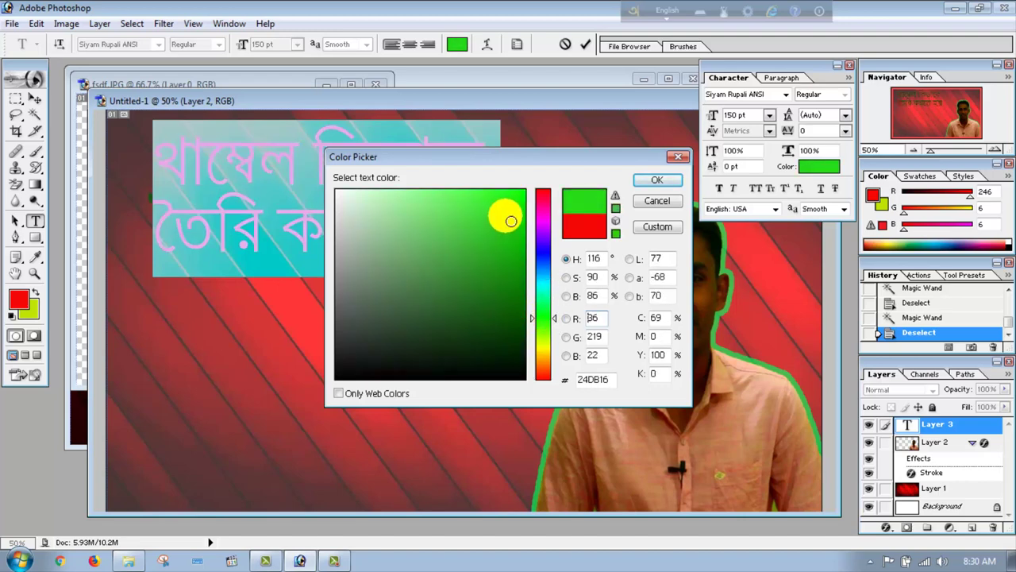
pyautogui.click(670, 181)
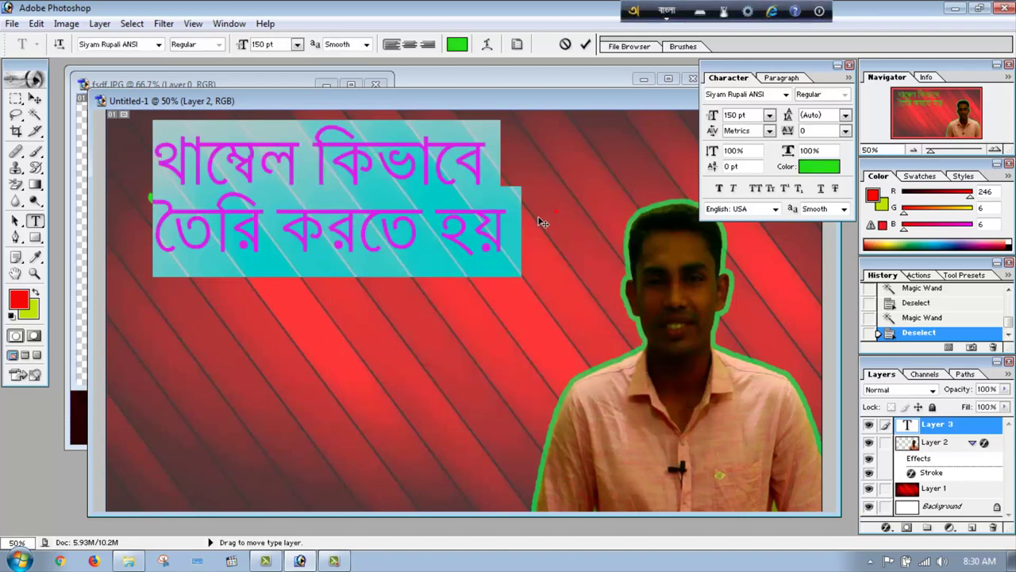
pyautogui.click(381, 304)
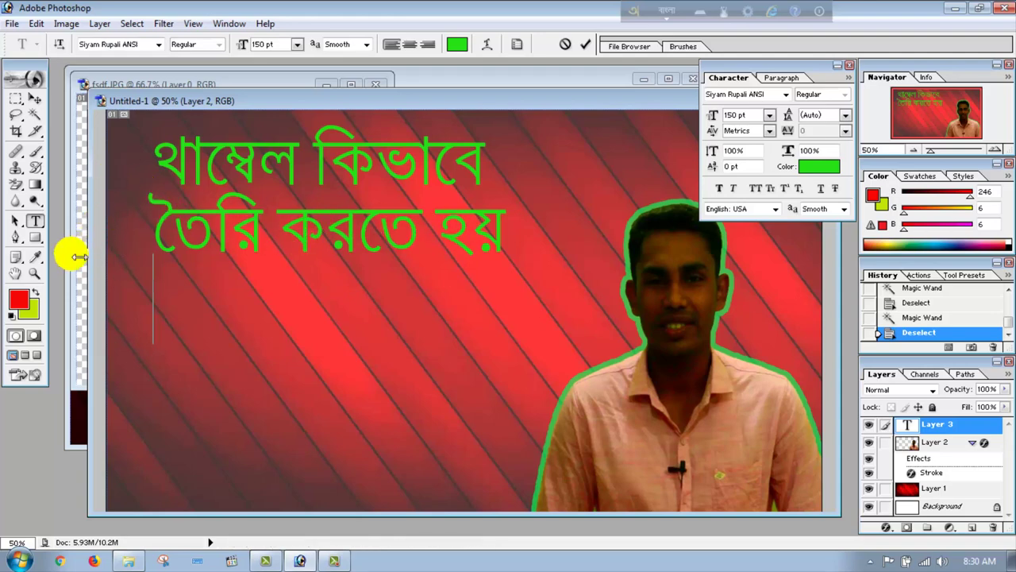
# - Draw a red rectangle over the first title line, undoing the stray first attempt
pyautogui.click(35, 237)
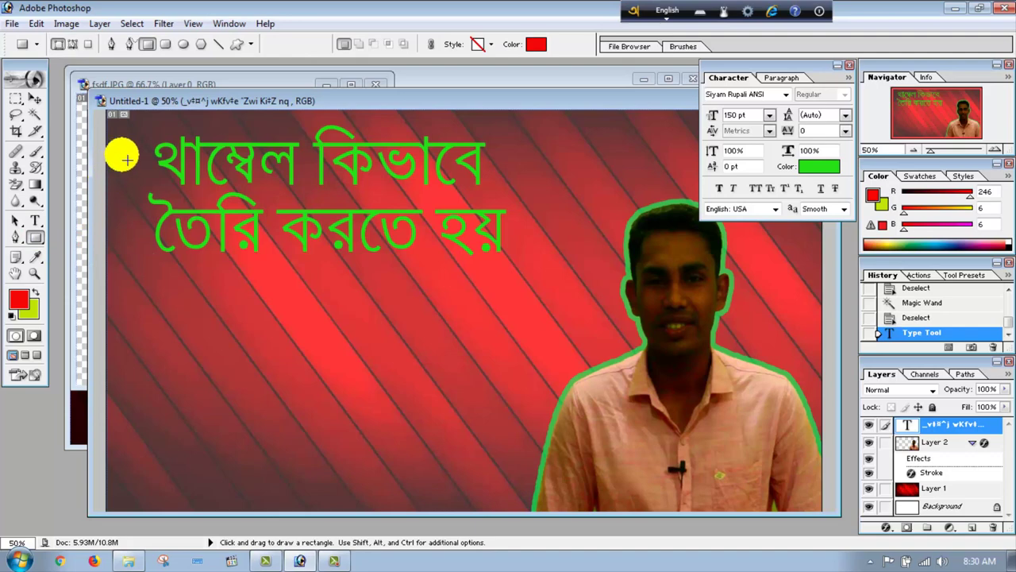
pyautogui.press('F12')
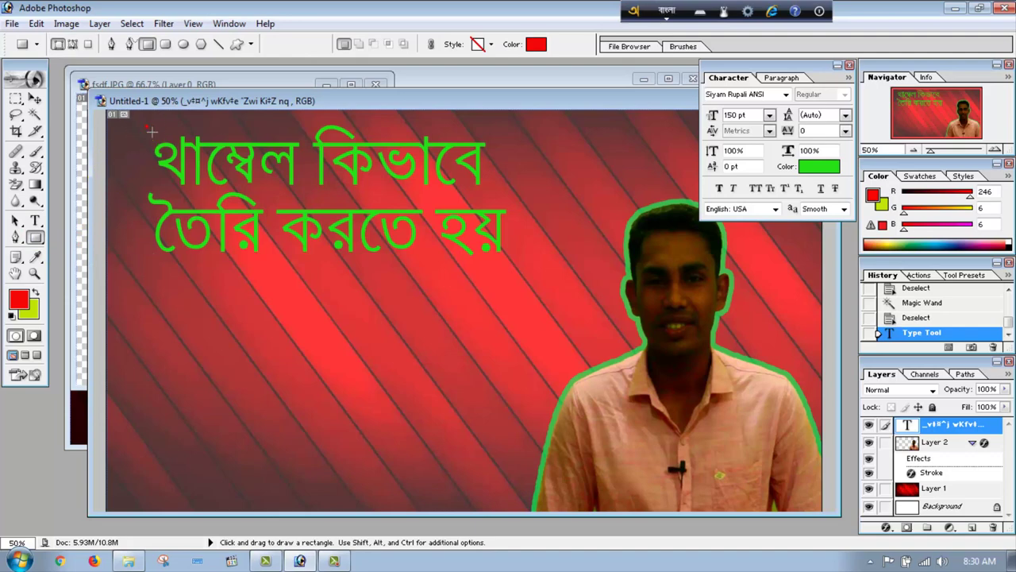
pyautogui.moveTo(147, 128)
pyautogui.mouseDown()
pyautogui.moveTo(528, 194)
pyautogui.moveTo(520, 199)
pyautogui.mouseUp()
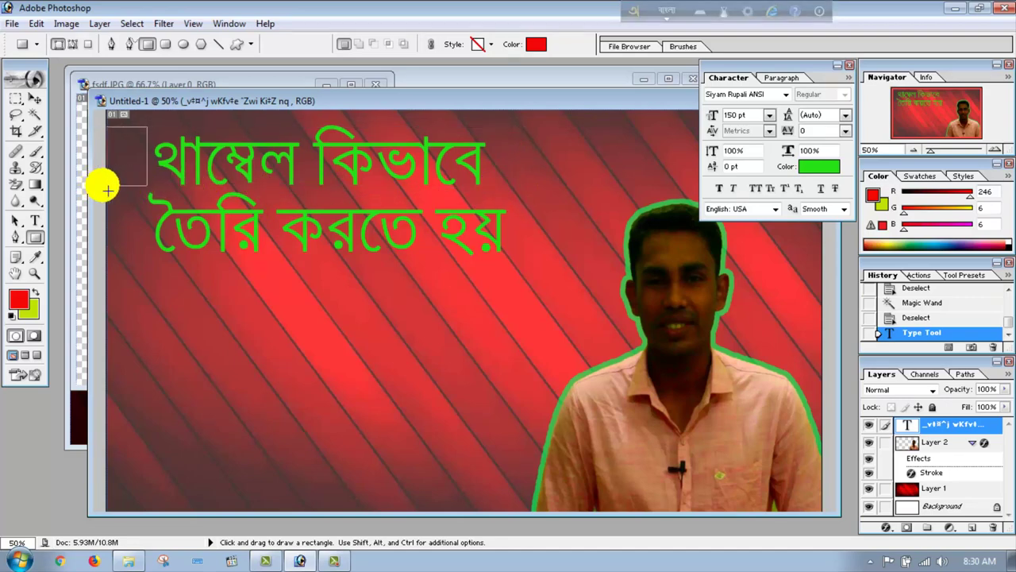
pyautogui.moveTo(521, 199); pyautogui.dragTo(135, 173)
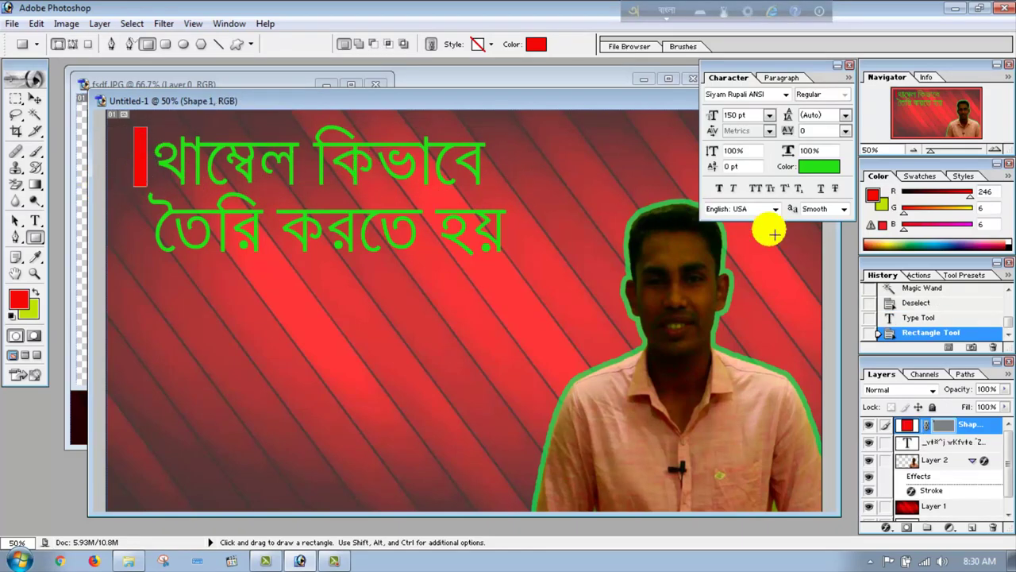
pyautogui.click(914, 302)
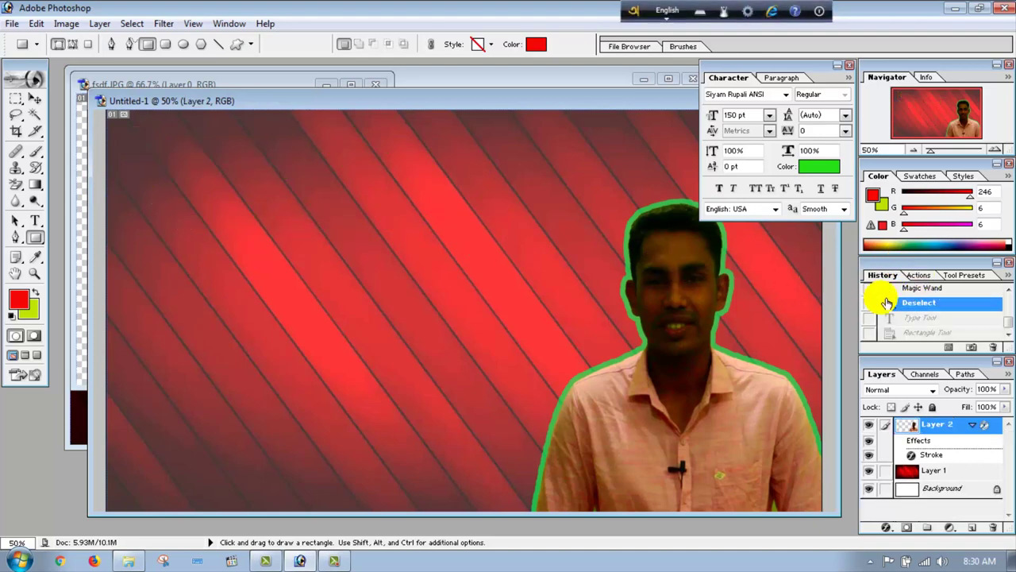
pyautogui.click(911, 318)
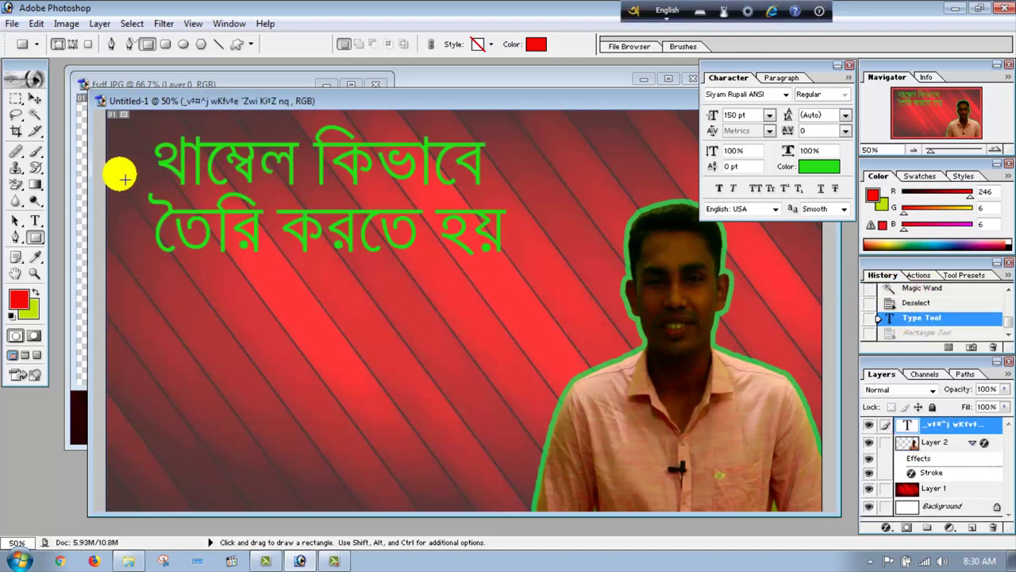
pyautogui.moveTo(151, 122); pyautogui.dragTo(490, 196)
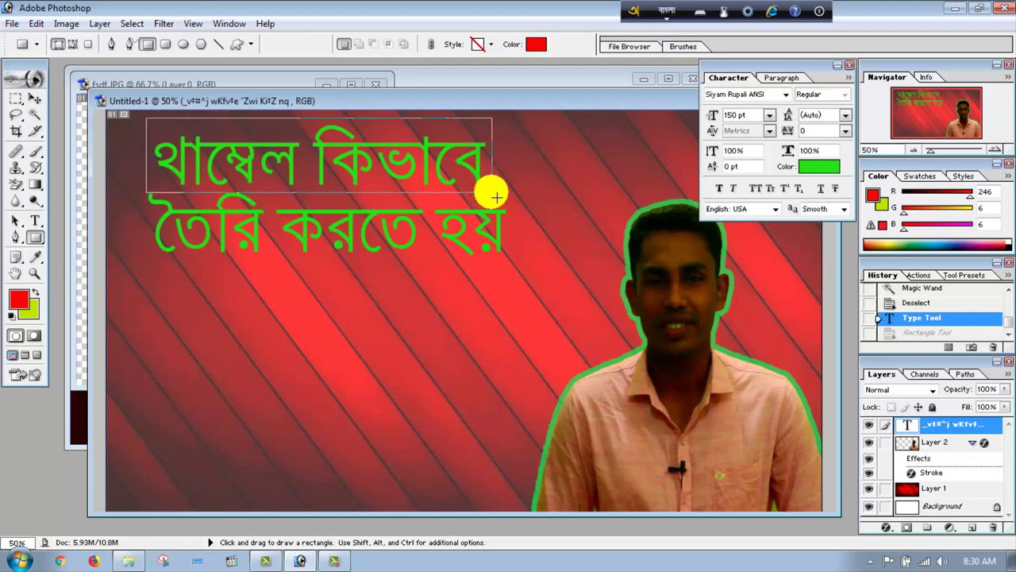
pyautogui.moveTo(490, 197); pyautogui.dragTo(499, 198)
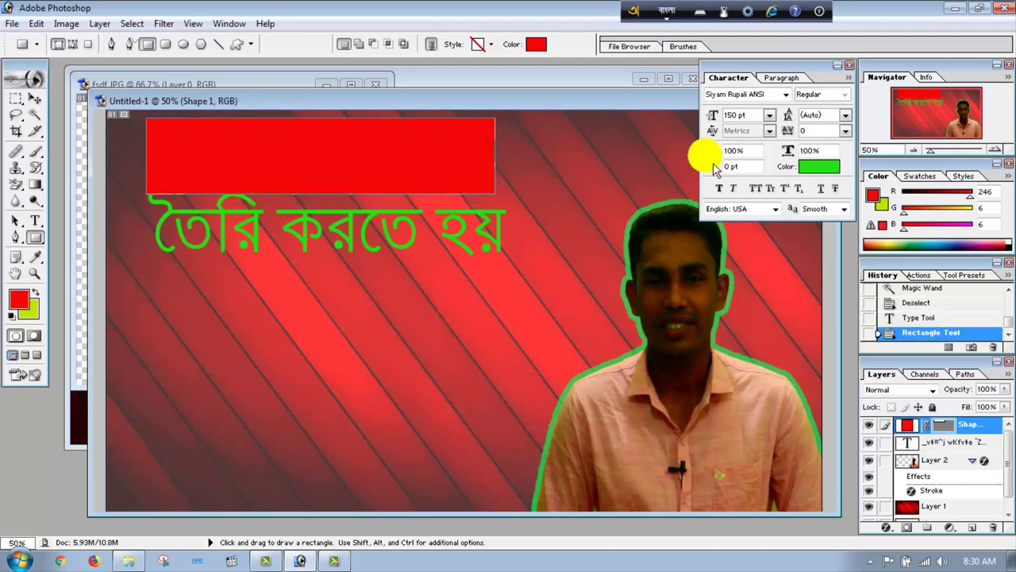
# - Move the Shape 1 layer below the title text layer in the Layers panel
pyautogui.click(838, 64)
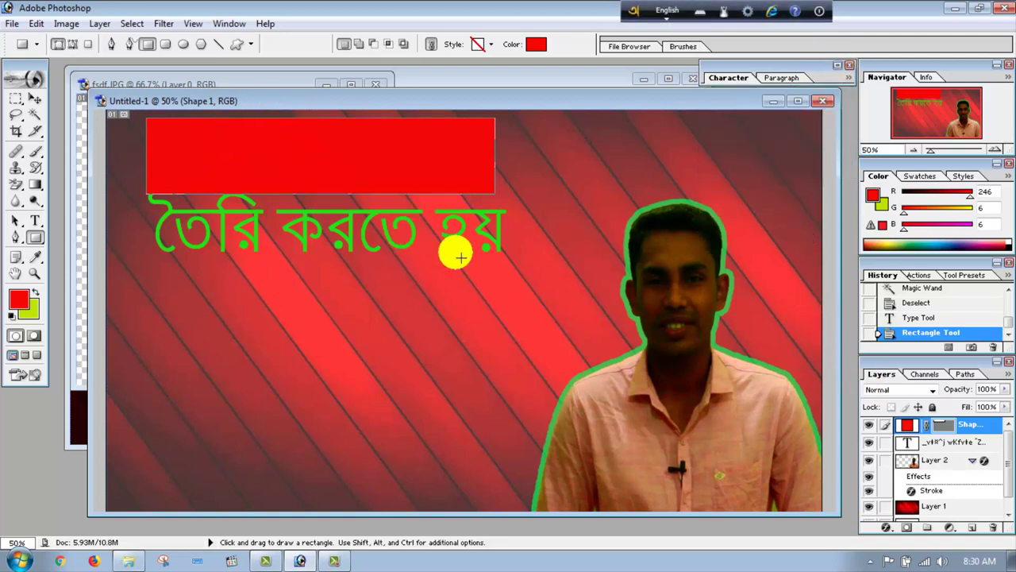
pyautogui.doubleClick(972, 426)
pyautogui.moveTo(974, 429); pyautogui.dragTo(966, 448)
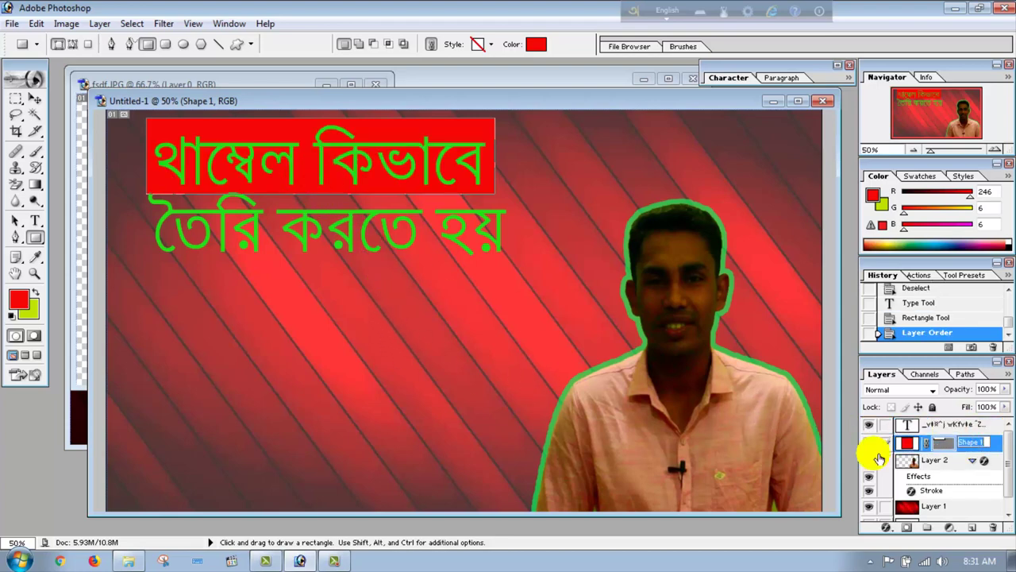
pyautogui.click(950, 449)
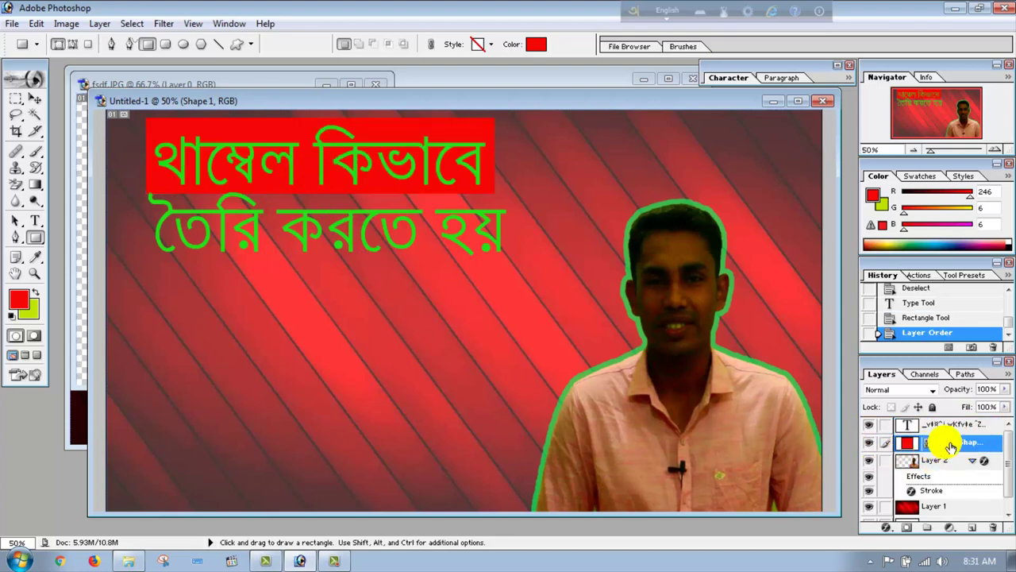
pyautogui.click(951, 447)
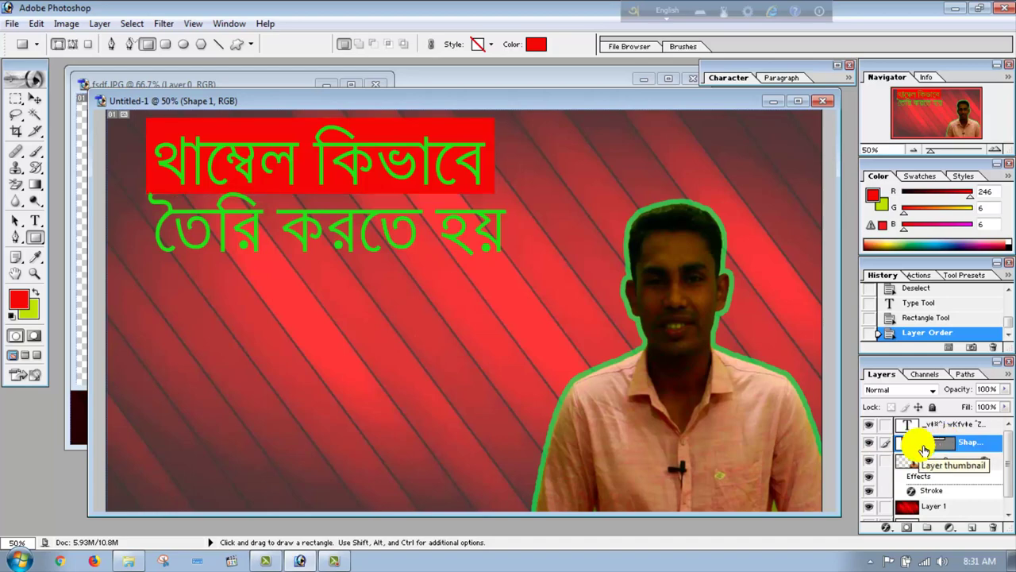
# - Set Shape 1's Blending Options to 44% opacity and 89% fill opacity
pyautogui.click(921, 443)
pyautogui.press('h')
pyautogui.doubleClick(930, 450)
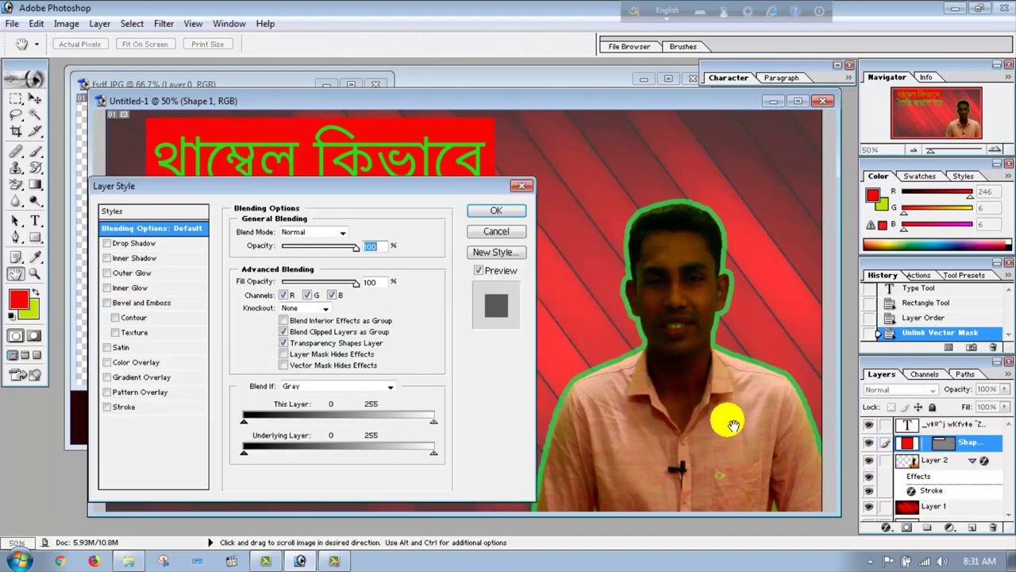
pyautogui.moveTo(342, 197)
pyautogui.mouseDown()
pyautogui.moveTo(601, 215)
pyautogui.moveTo(787, 189)
pyautogui.mouseUp()
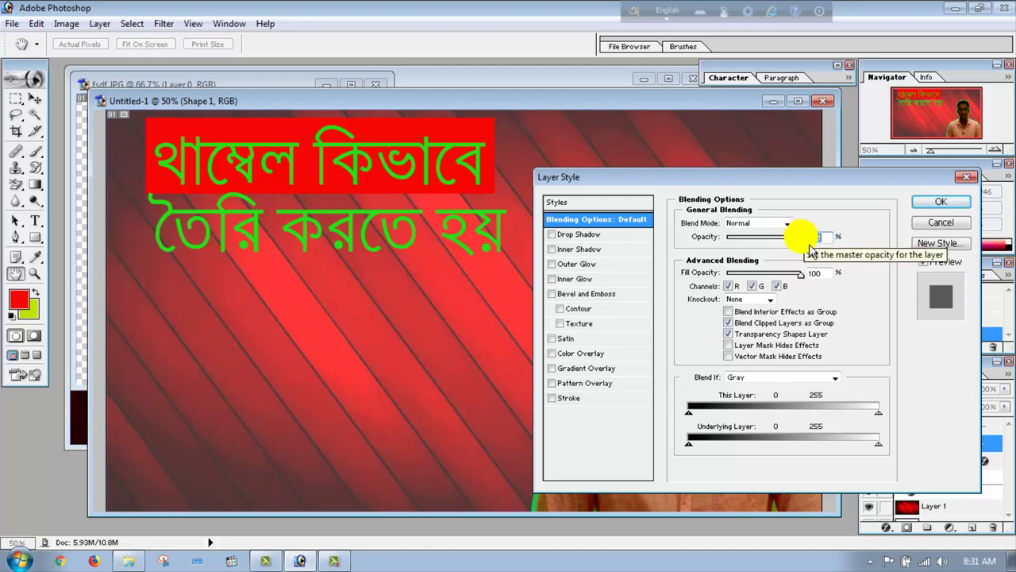
pyautogui.moveTo(809, 247); pyautogui.dragTo(792, 247)
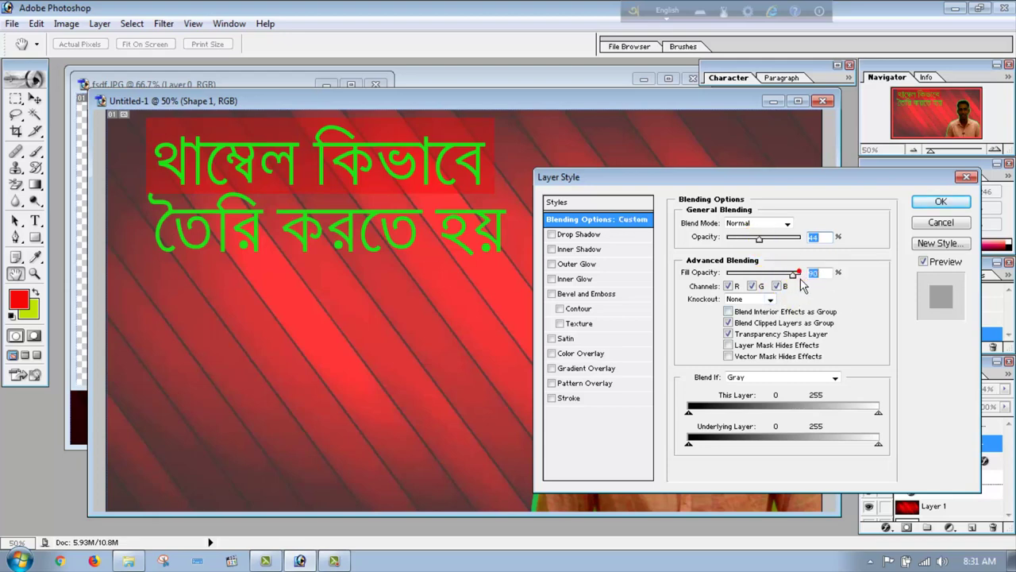
pyautogui.moveTo(801, 280); pyautogui.dragTo(777, 279)
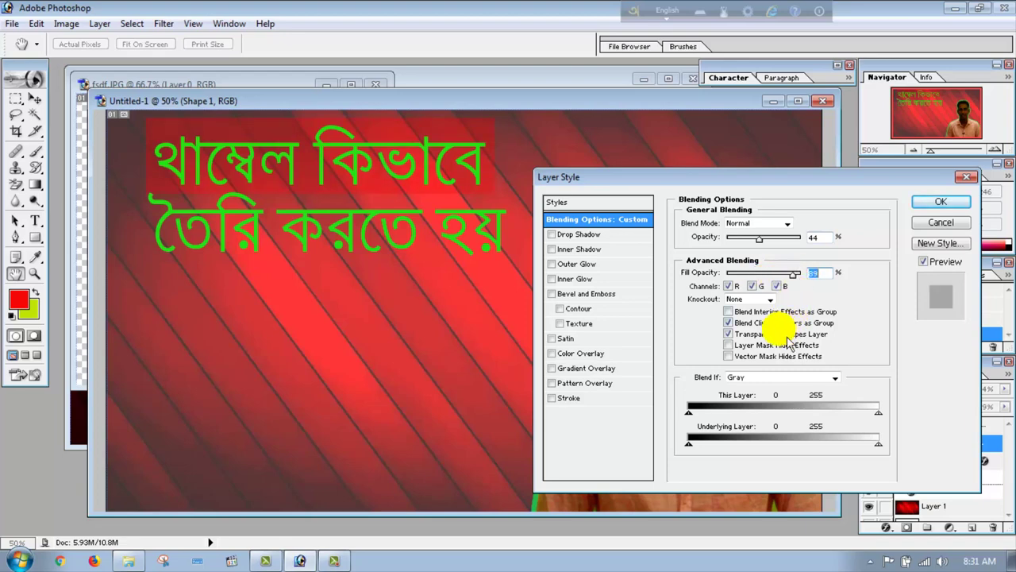
pyautogui.click(941, 205)
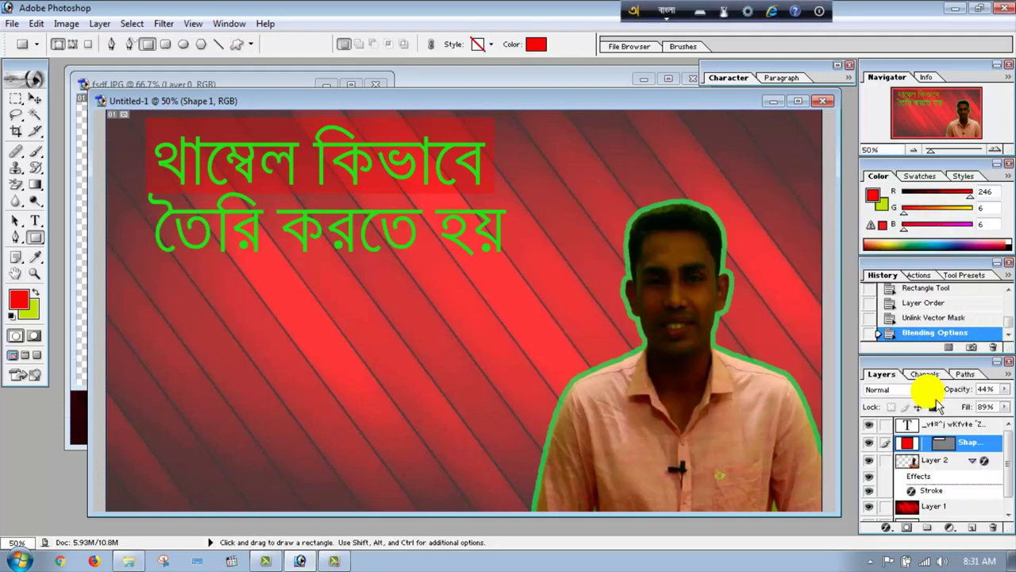
# - Change Shape 1's fill colour to near-black #010304 in the Color Picker
pyautogui.rightClick(911, 441)
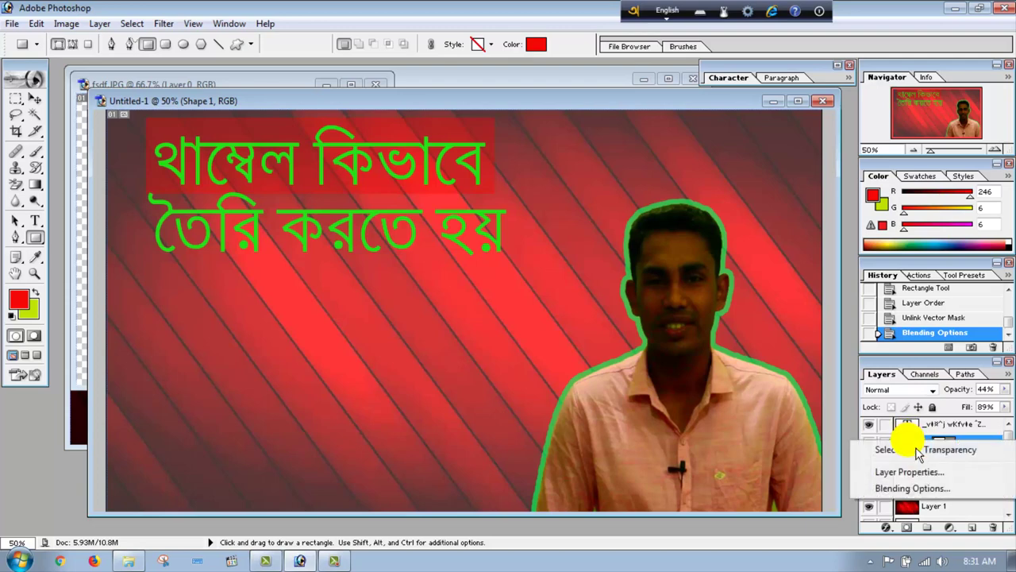
pyautogui.press('Escape')
pyautogui.click(919, 450)
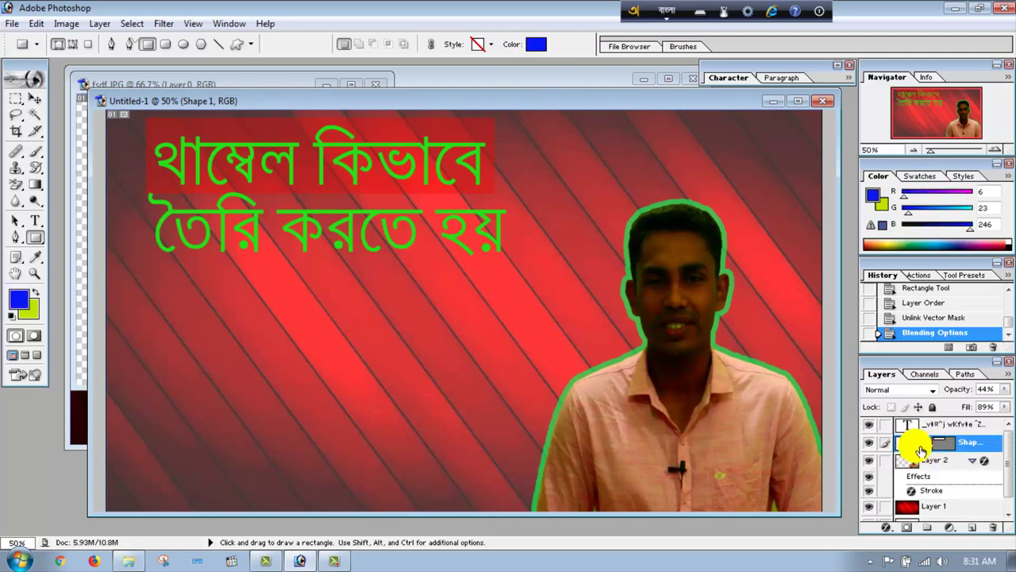
pyautogui.doubleClick(917, 448)
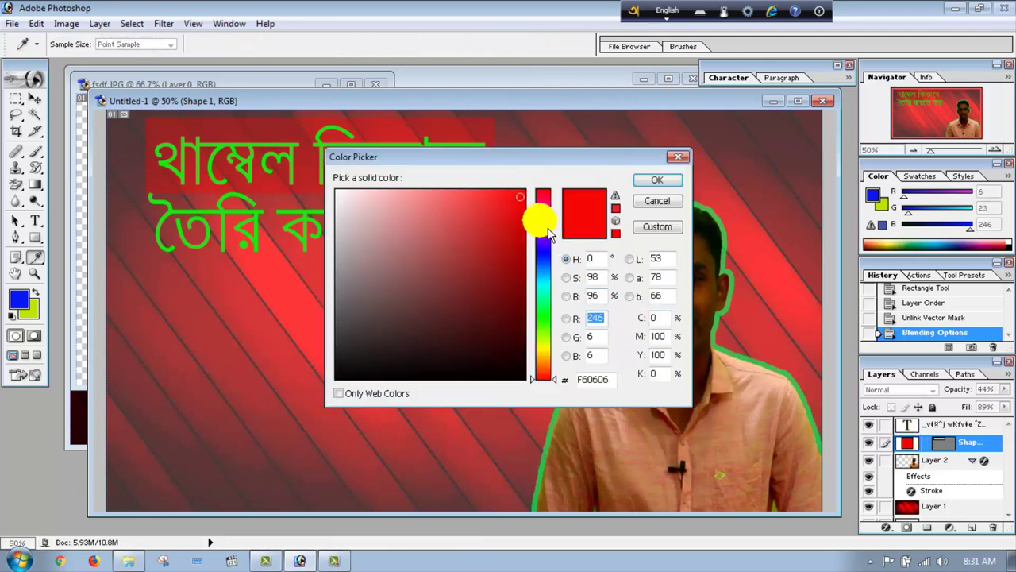
pyautogui.moveTo(540, 220); pyautogui.dragTo(541, 254)
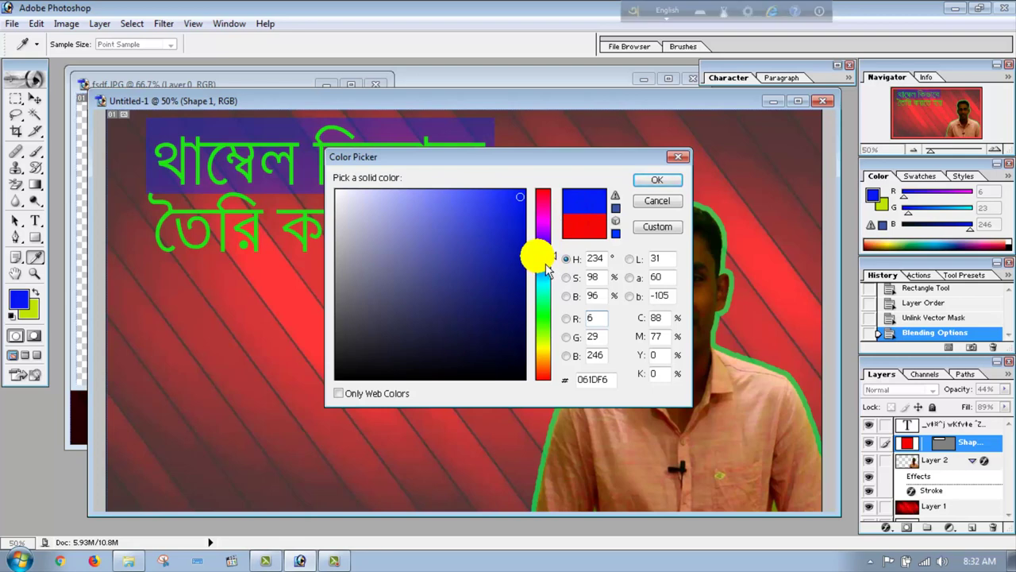
pyautogui.moveTo(546, 267)
pyautogui.mouseDown()
pyautogui.moveTo(546, 290)
pyautogui.moveTo(561, 223)
pyautogui.moveTo(534, 267)
pyautogui.mouseUp()
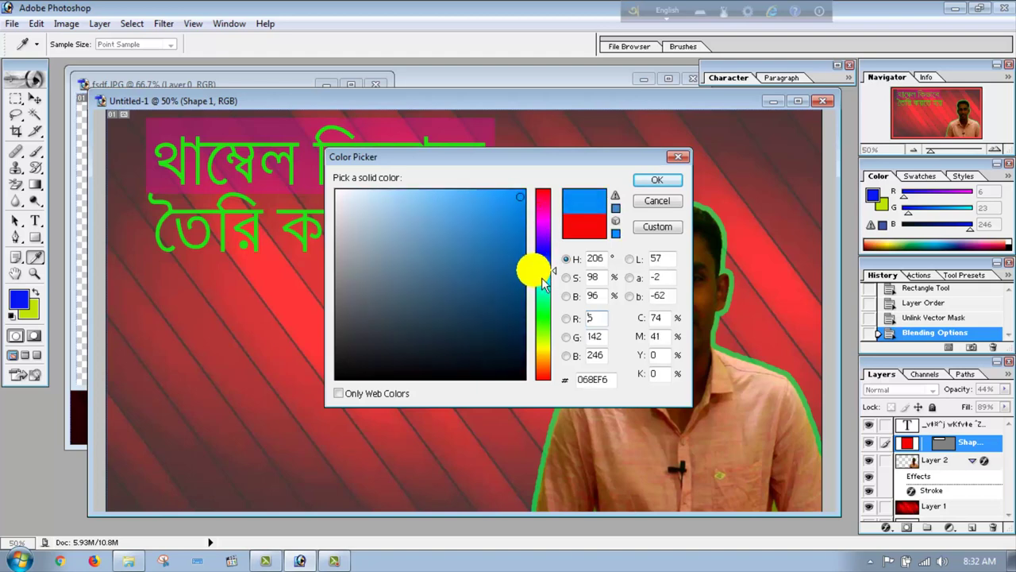
pyautogui.moveTo(487, 234); pyautogui.dragTo(512, 210)
pyautogui.moveTo(325, 346); pyautogui.dragTo(356, 204)
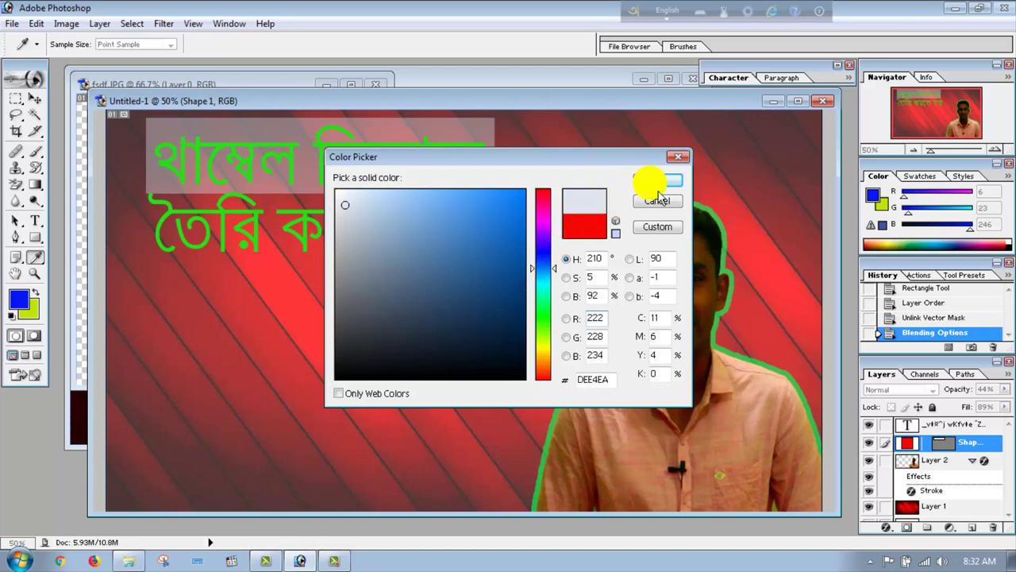
pyautogui.moveTo(352, 209)
pyautogui.mouseDown()
pyautogui.moveTo(501, 356)
pyautogui.moveTo(473, 381)
pyautogui.mouseUp()
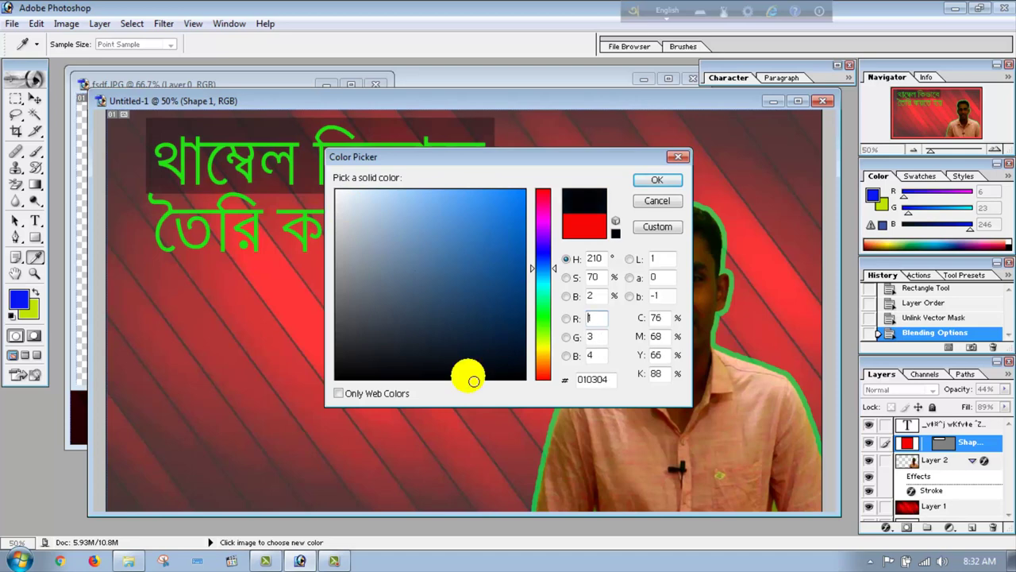
pyautogui.click(657, 180)
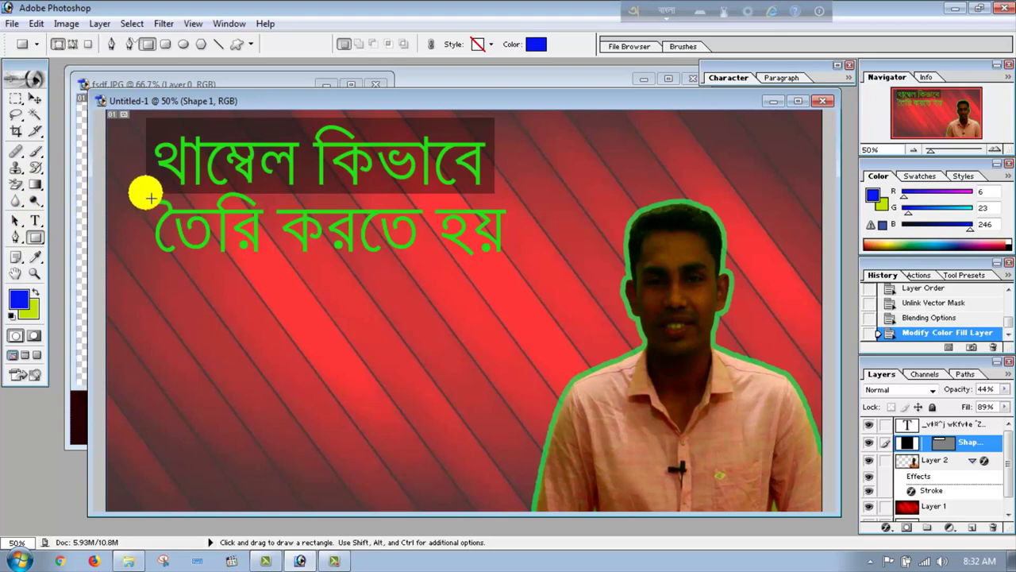
# - Draw a rectangle behind the second title line and select the new Shape 2 layer
pyautogui.moveTo(257, 249); pyautogui.dragTo(516, 283)
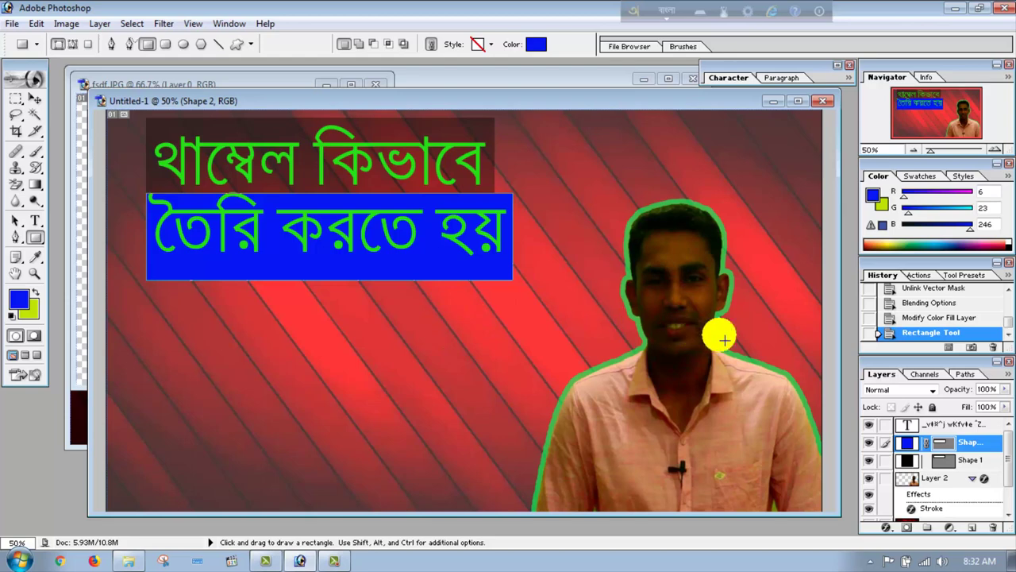
pyautogui.click(907, 443)
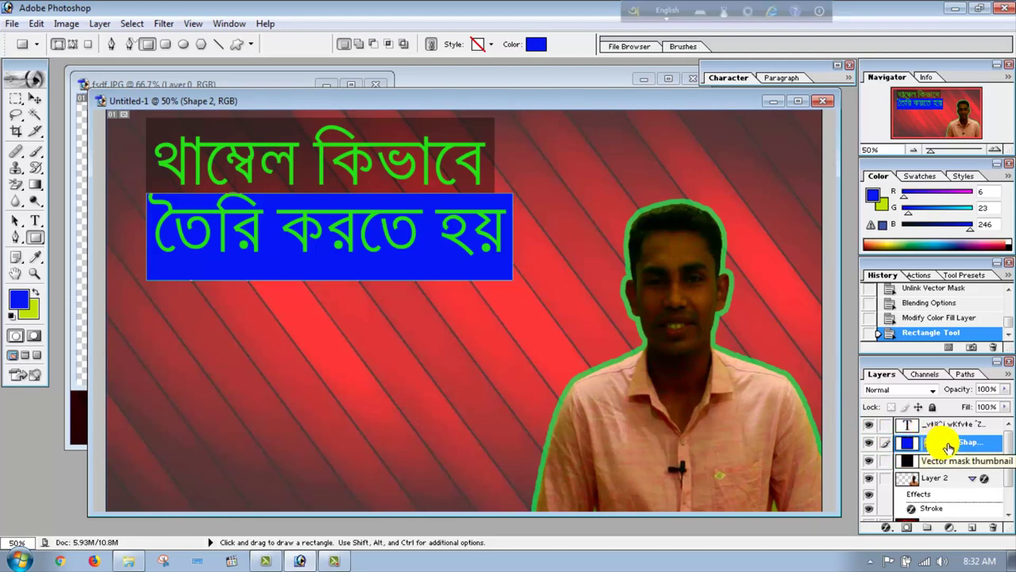
# - Lower Shape 2's opacity to about 54% and move the title slightly left
pyautogui.doubleClick(949, 447)
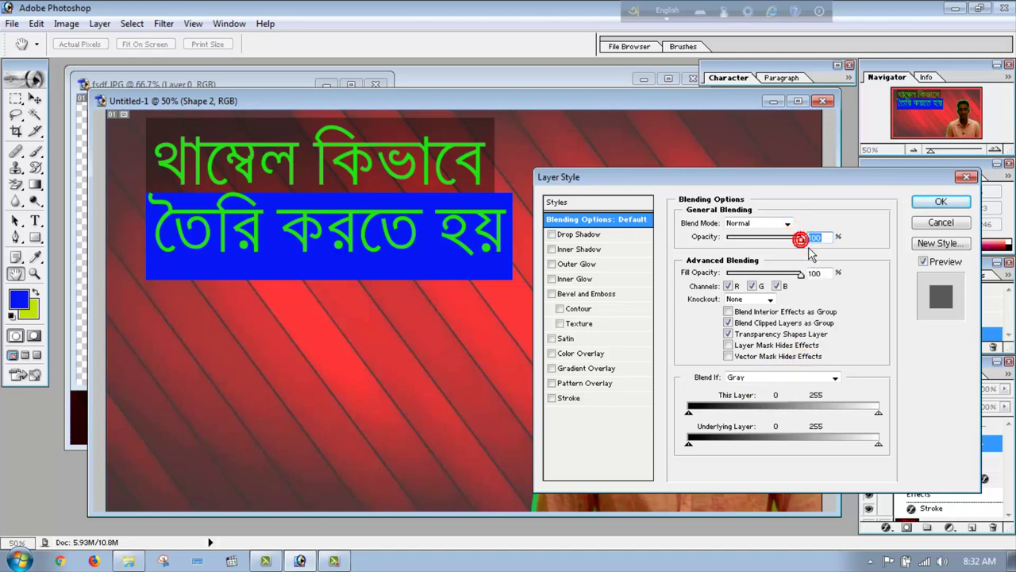
pyautogui.moveTo(809, 249); pyautogui.dragTo(775, 257)
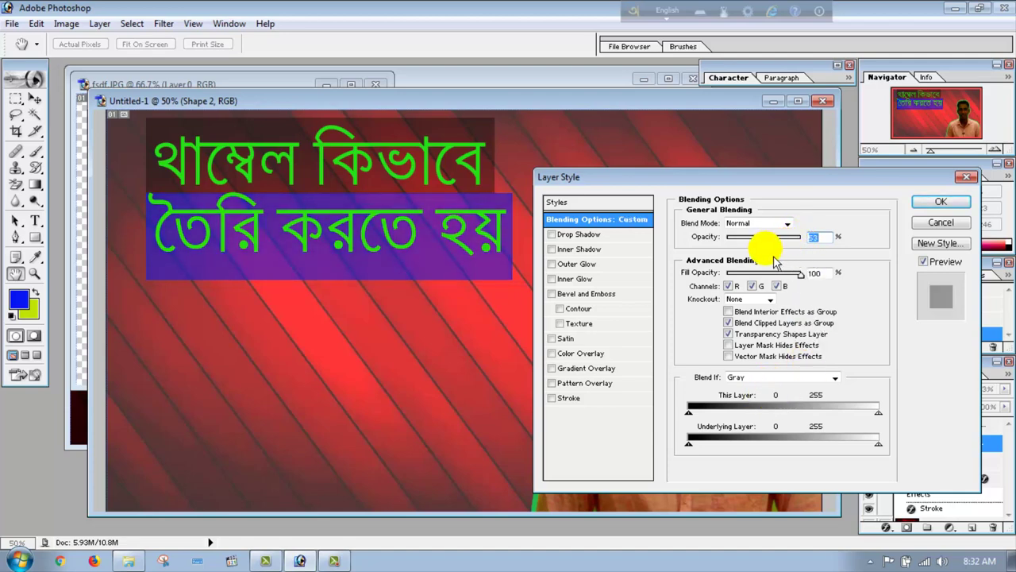
pyautogui.click(941, 203)
pyautogui.press('v')
pyautogui.moveTo(334, 363); pyautogui.dragTo(324, 365)
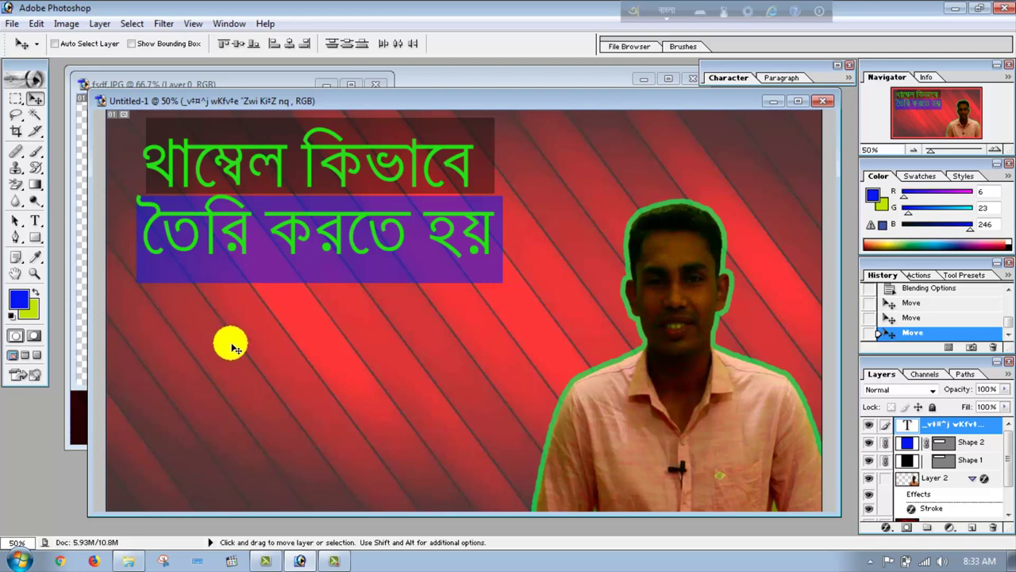
# - Change Shape 2's fill from blue to a near-black colour in the Color Picker
pyautogui.doubleClick(907, 442)
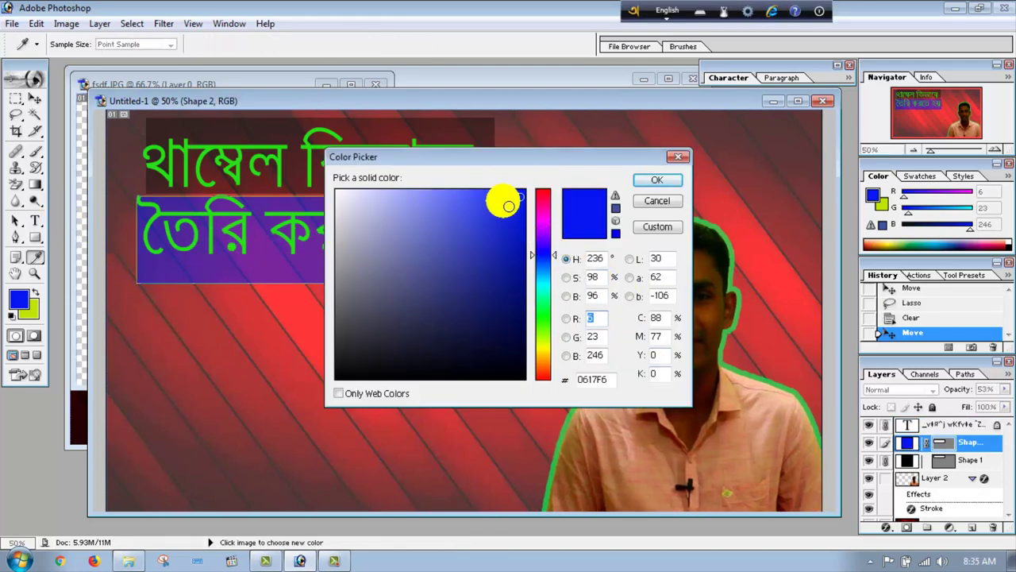
pyautogui.click(527, 204)
pyautogui.moveTo(526, 205)
pyautogui.mouseDown()
pyautogui.moveTo(468, 371)
pyautogui.moveTo(508, 375)
pyautogui.mouseUp()
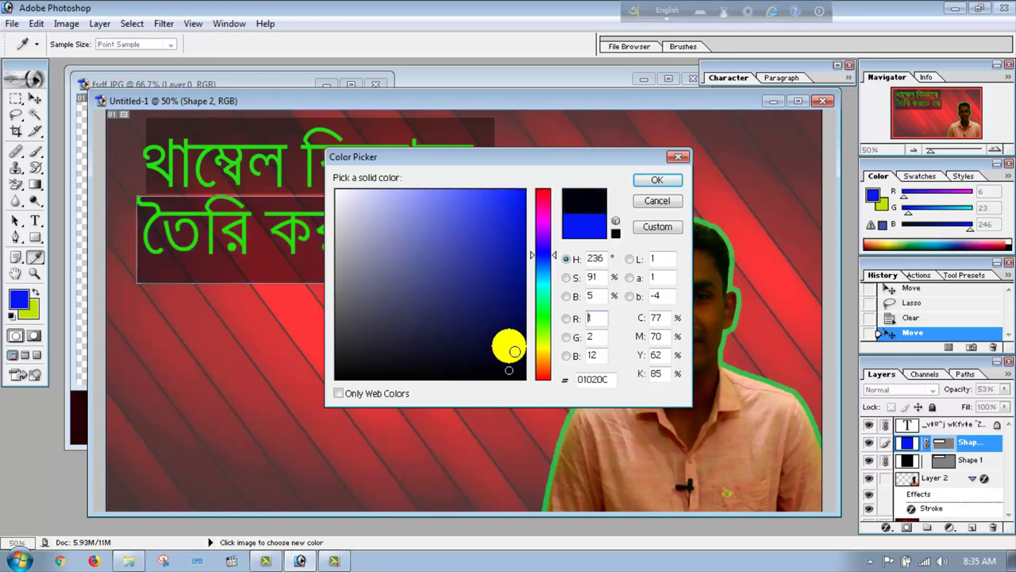
pyautogui.click(655, 180)
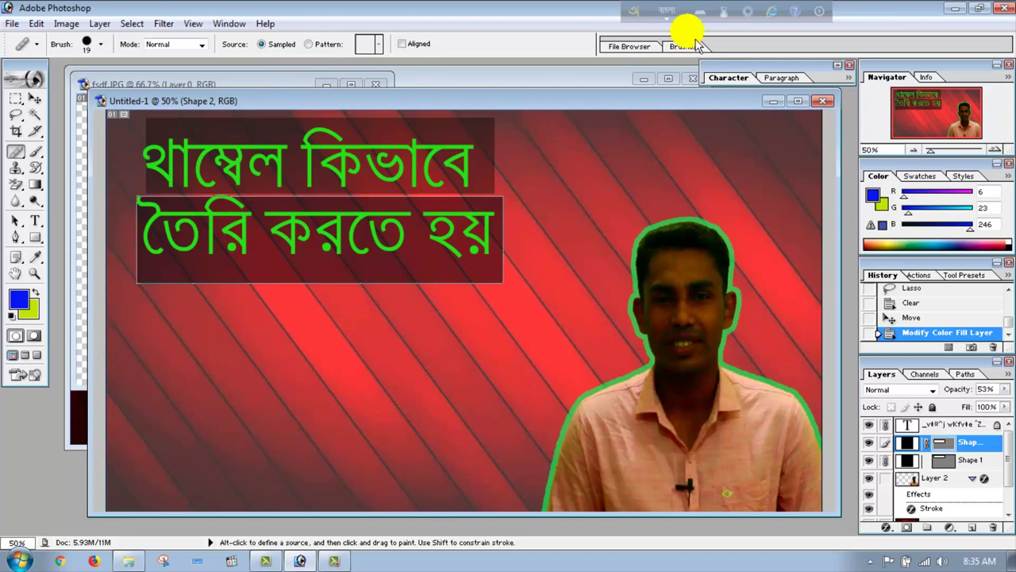
# - Switch the Avro keyboard to English with Unicode output and show the font family list
pyautogui.click(751, 16)
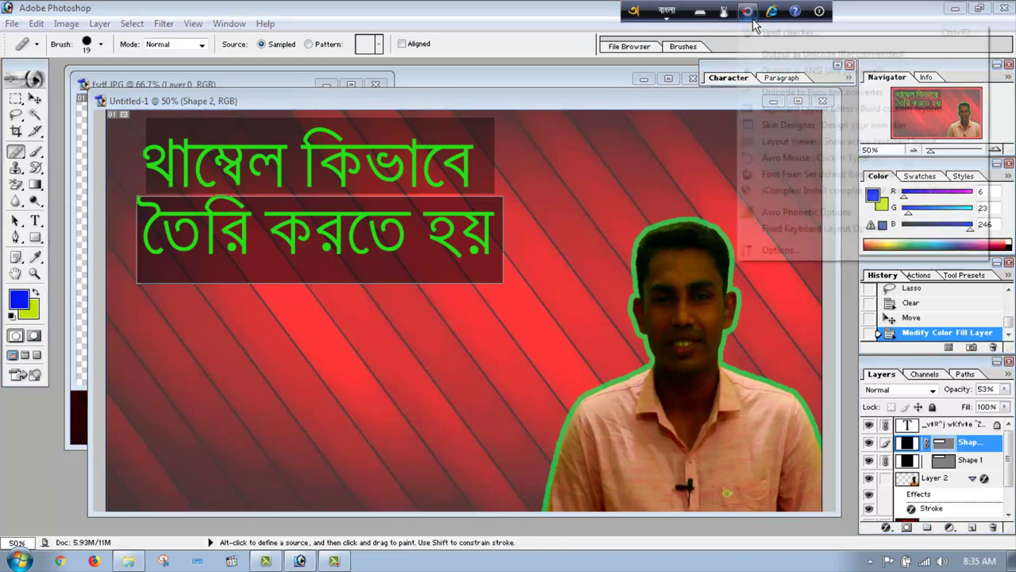
pyautogui.click(750, 70)
pyautogui.press('t')
pyautogui.click(479, 230)
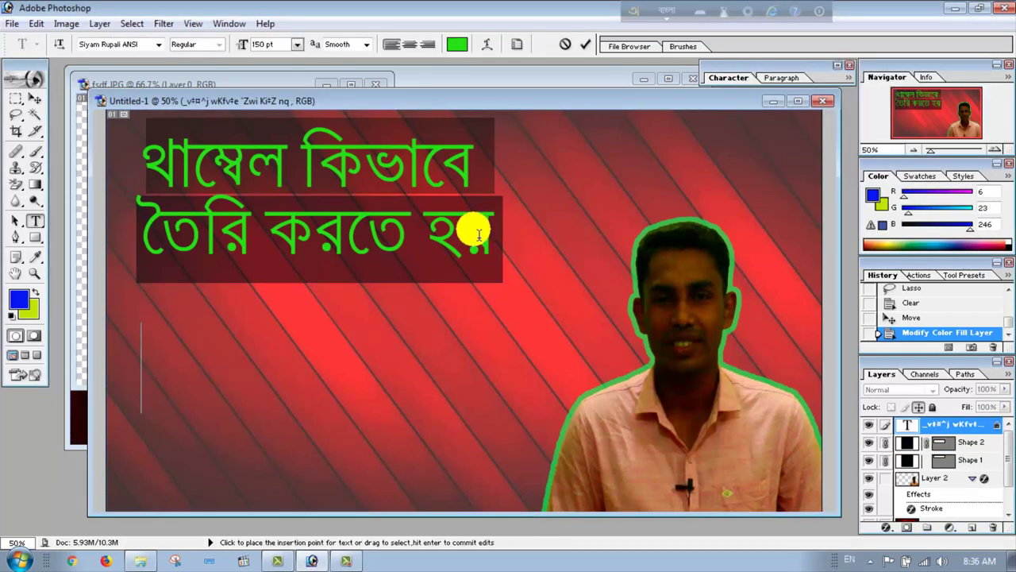
pyautogui.click(671, 11)
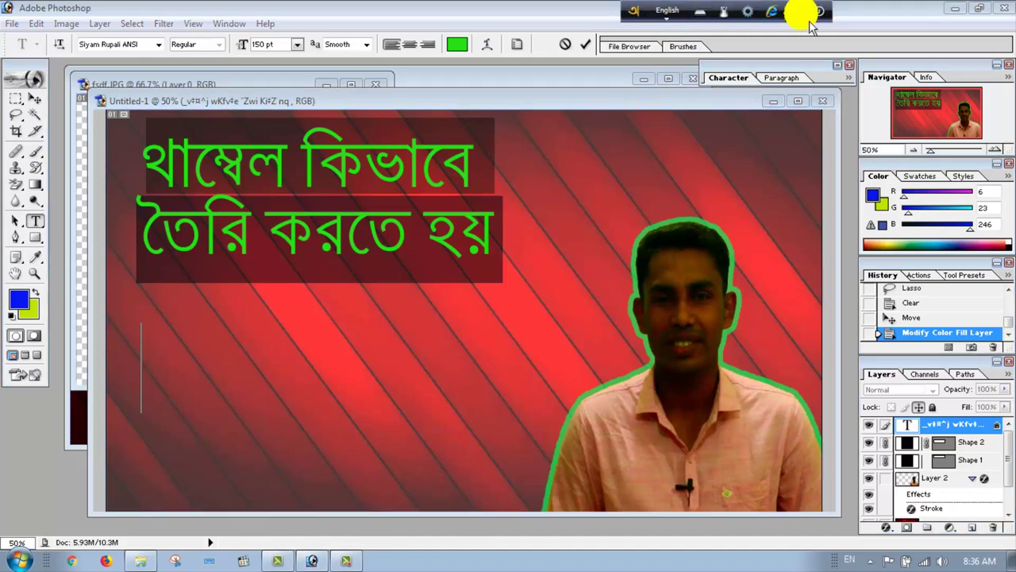
pyautogui.click(747, 11)
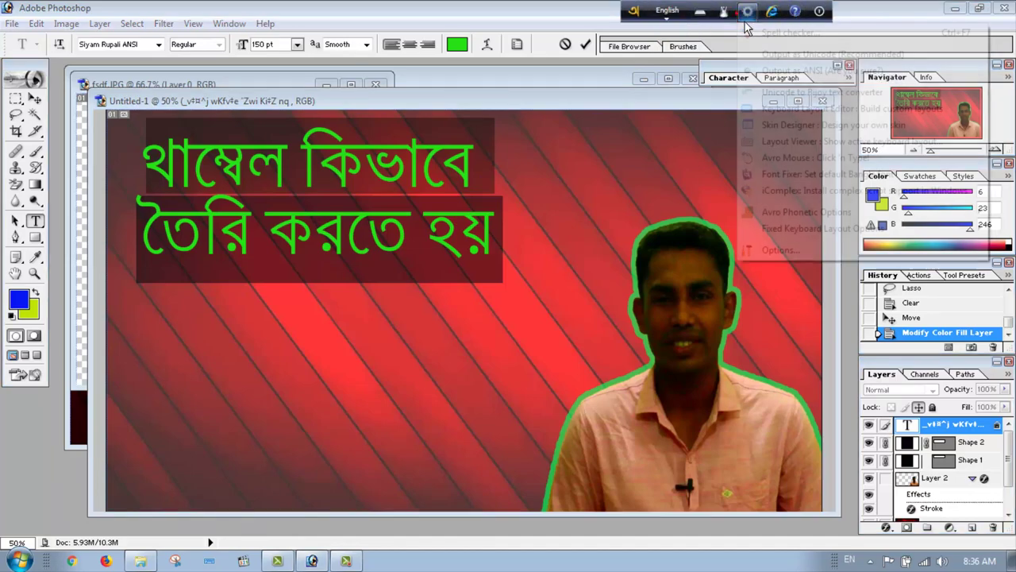
pyautogui.click(769, 55)
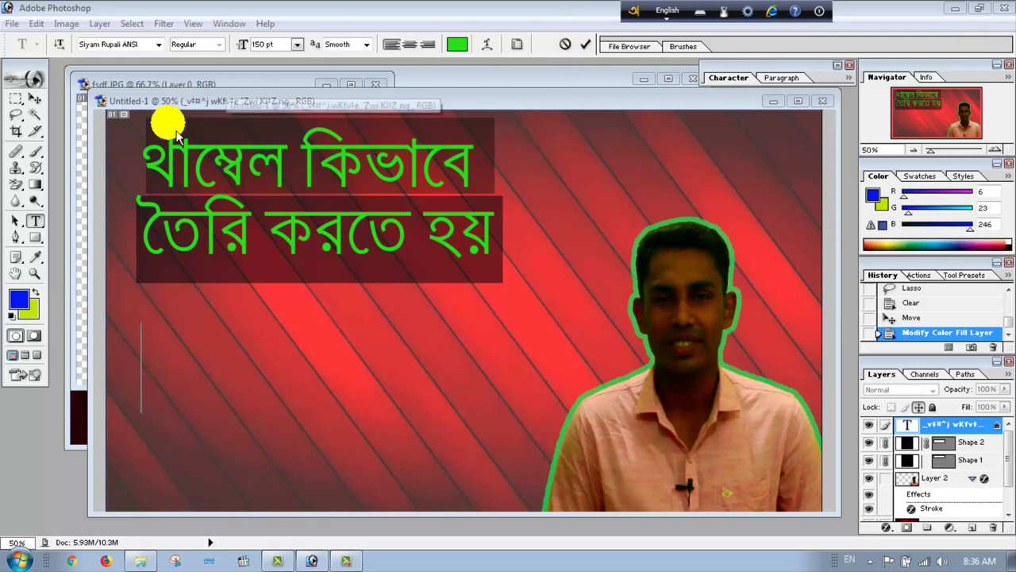
pyautogui.click(154, 44)
pyautogui.click(158, 44)
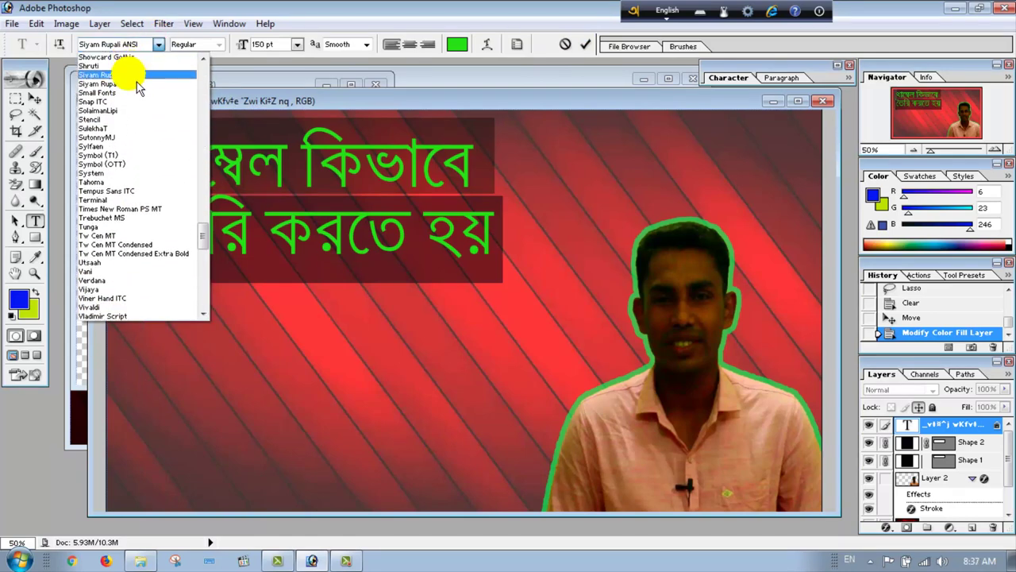
# - Type YOUTUBE below the title in Siyam Rupali and set it to 100 pt
pyautogui.click(135, 77)
pyautogui.click(211, 298)
pyautogui.write('y')
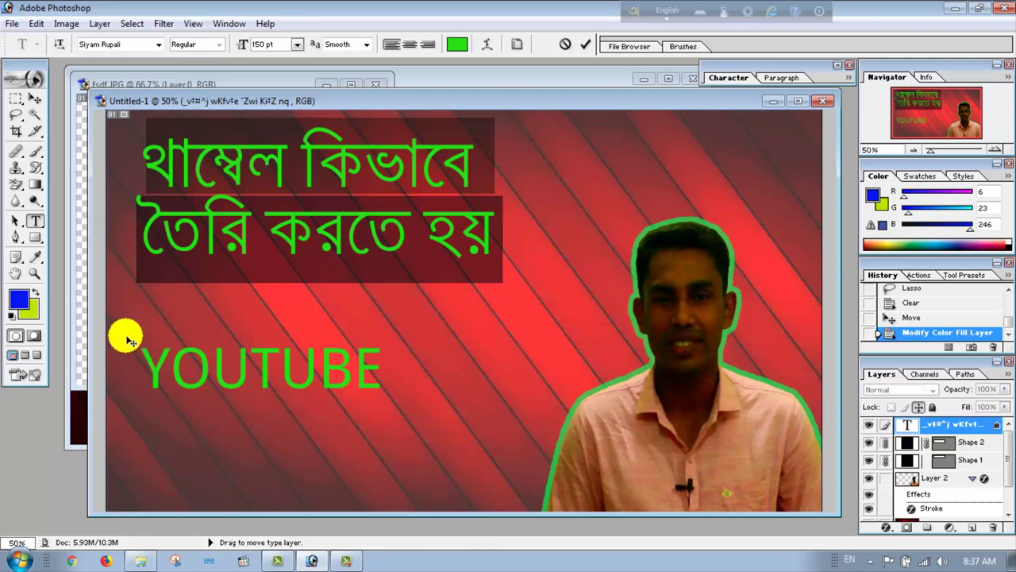
pyautogui.moveTo(123, 343)
pyautogui.mouseDown()
pyautogui.moveTo(140, 326)
pyautogui.moveTo(135, 339)
pyautogui.mouseUp()
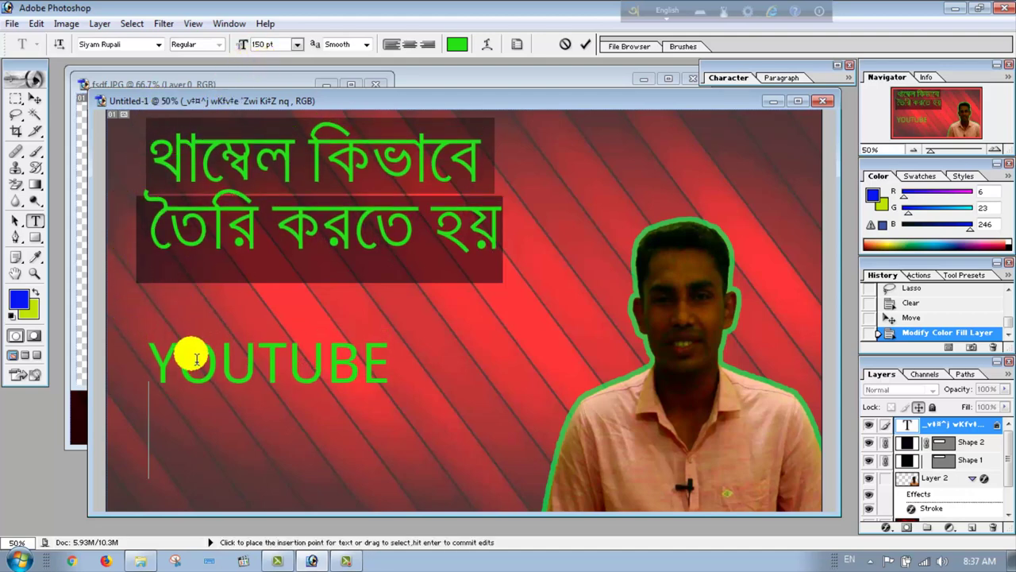
pyautogui.moveTo(156, 373); pyautogui.dragTo(401, 378)
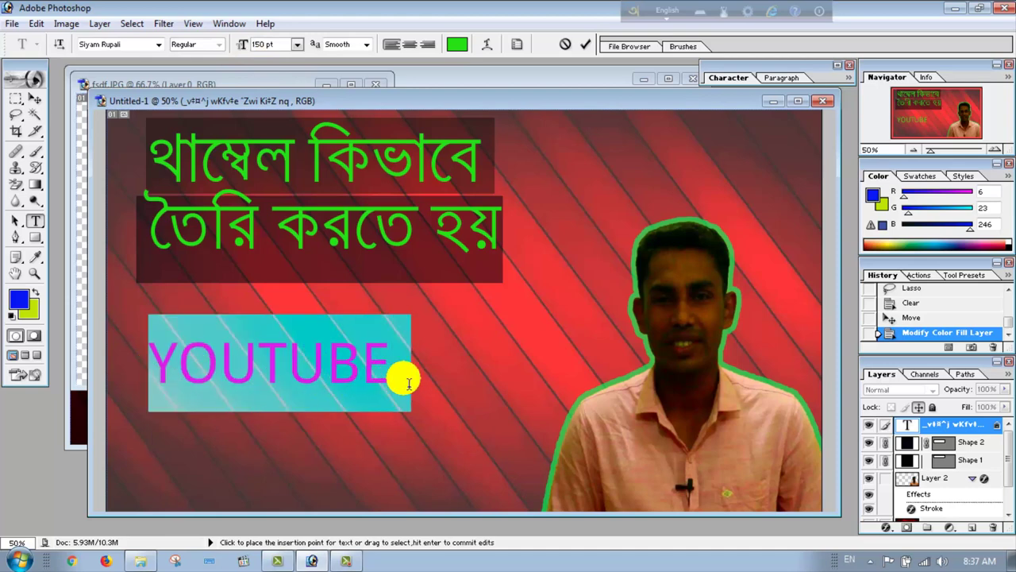
pyautogui.click(297, 45)
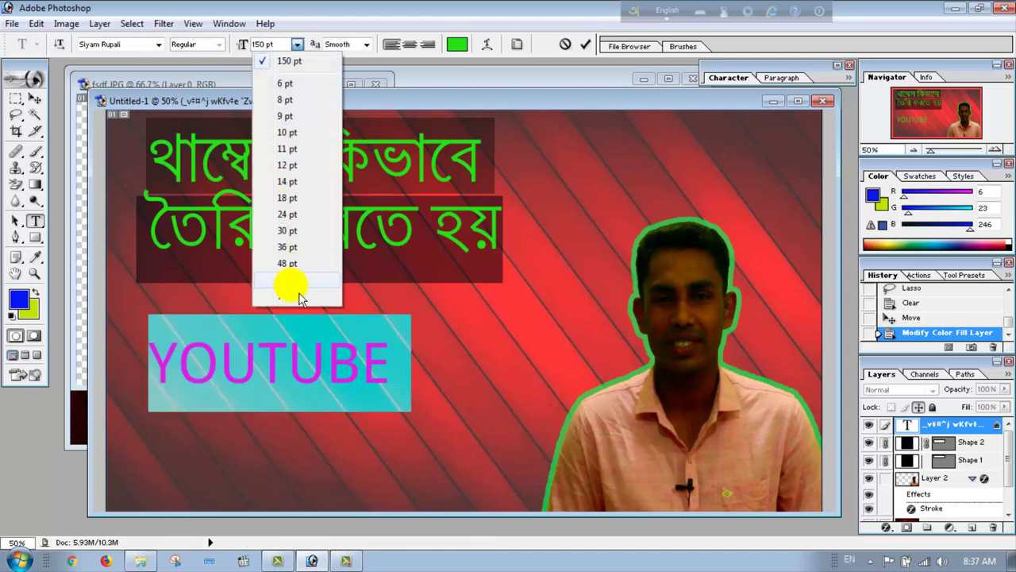
pyautogui.click(287, 296)
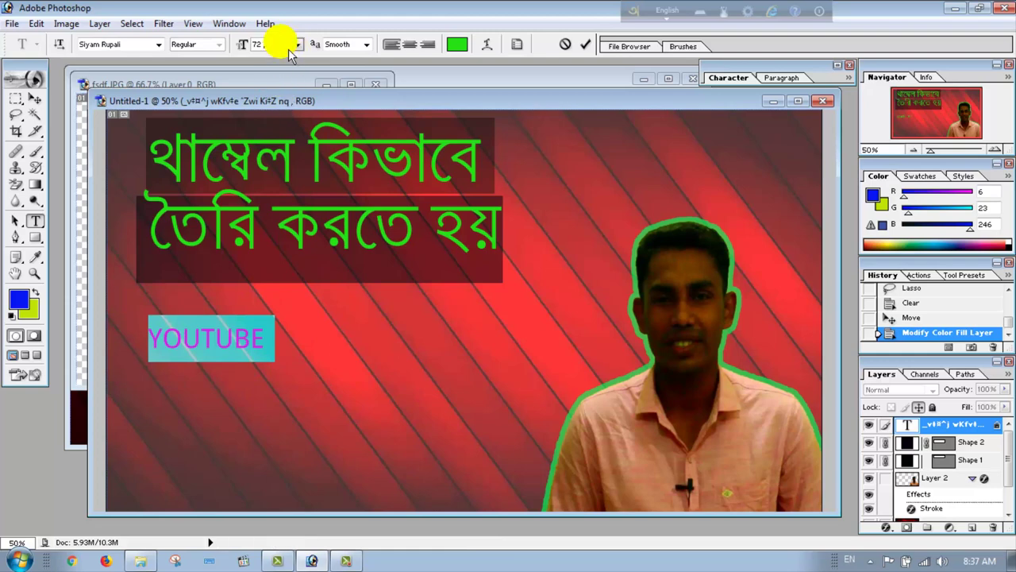
pyautogui.write('1')
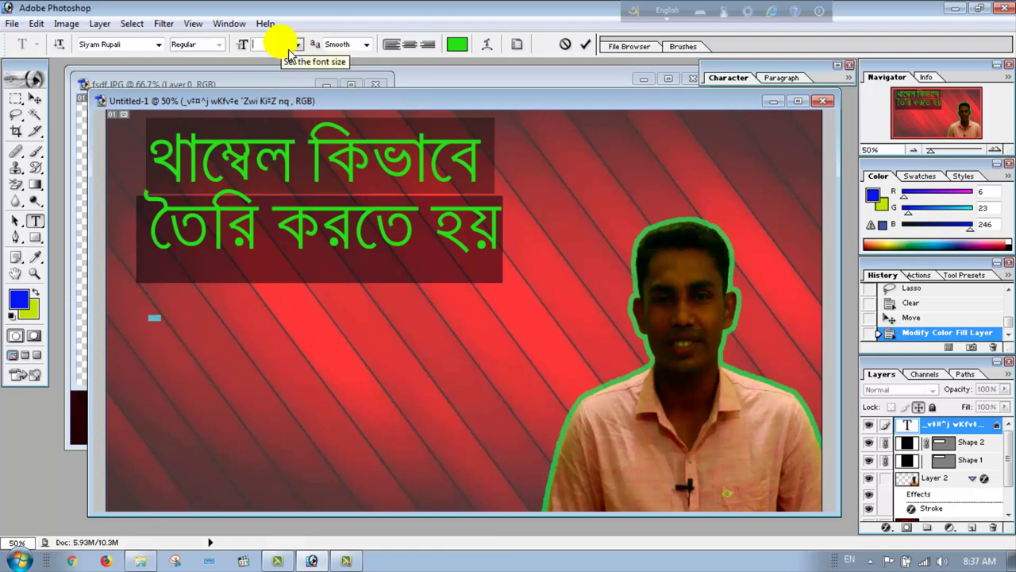
pyautogui.write('00')
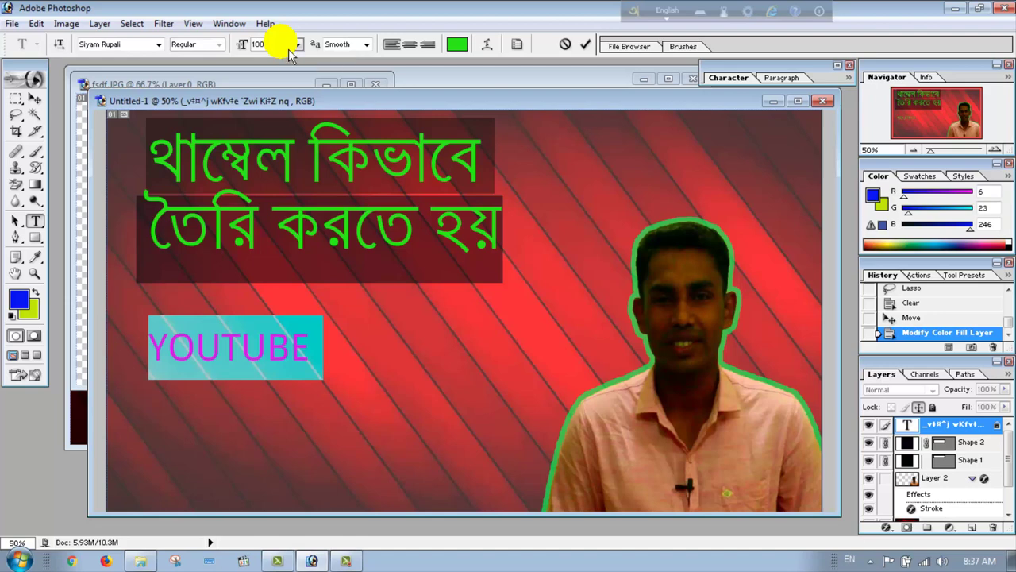
pyautogui.click(325, 348)
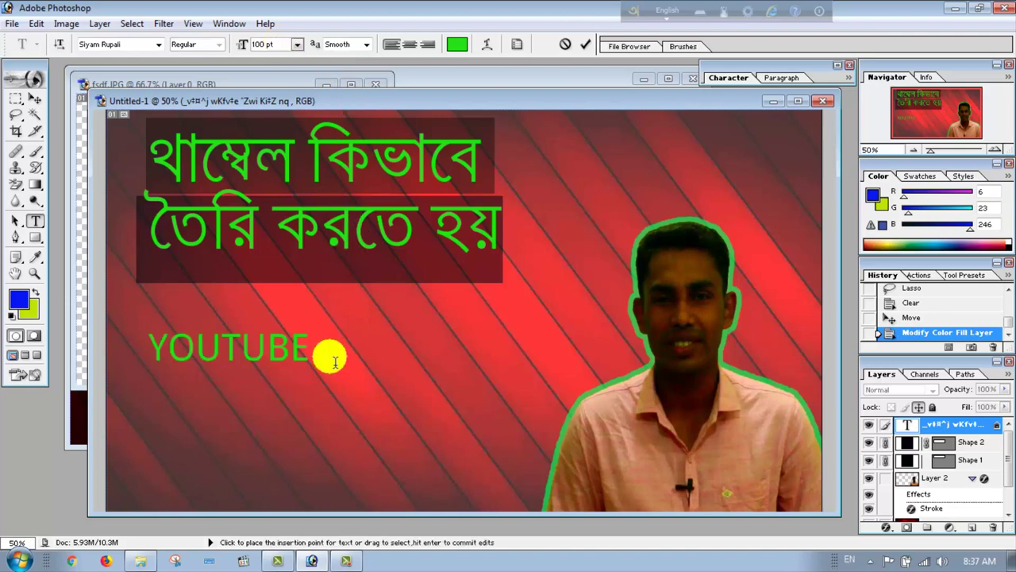
pyautogui.moveTo(146, 353); pyautogui.dragTo(308, 349)
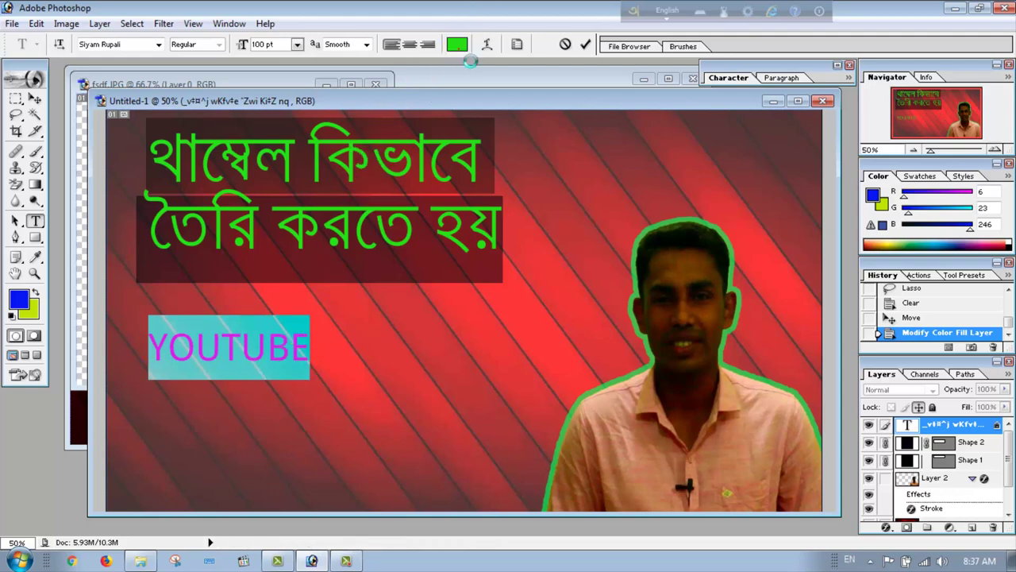
# - Recolour the selected YOUTUBE text bright red (#F40516)
pyautogui.click(457, 44)
pyautogui.click(487, 256)
pyautogui.click(473, 356)
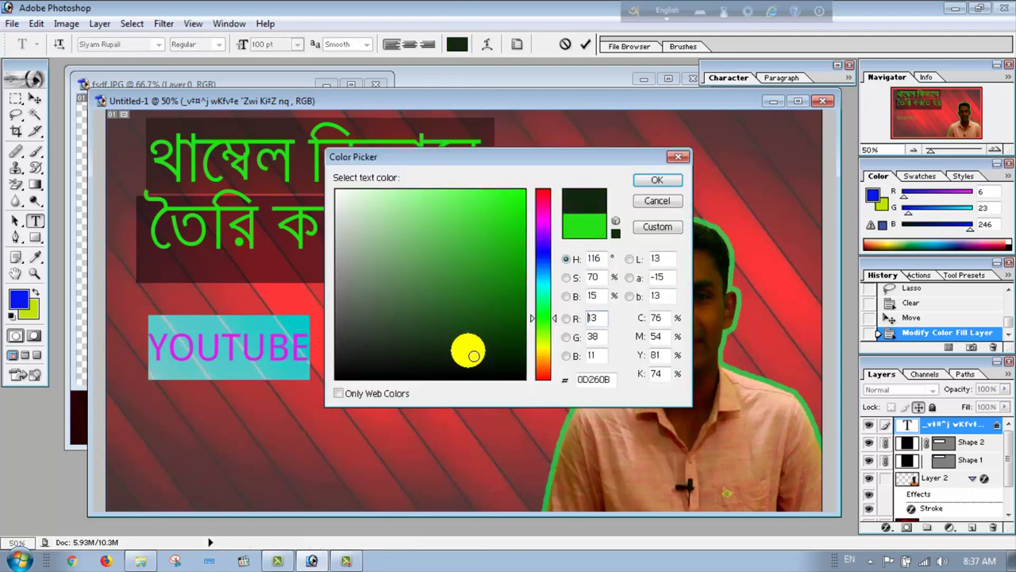
pyautogui.click(398, 354)
pyautogui.moveTo(543, 294); pyautogui.dragTo(548, 202)
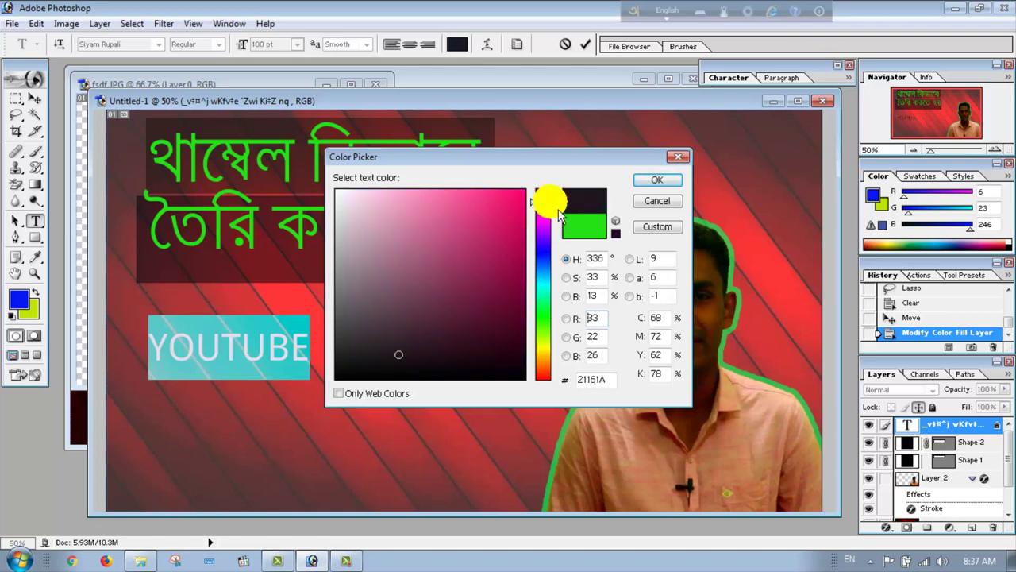
pyautogui.moveTo(416, 310); pyautogui.dragTo(530, 201)
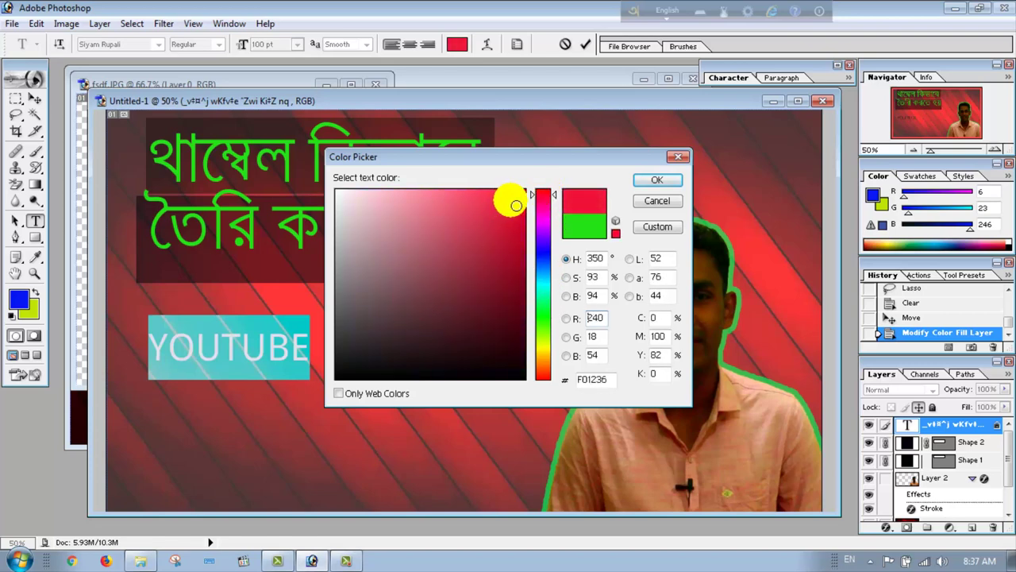
pyautogui.click(547, 200)
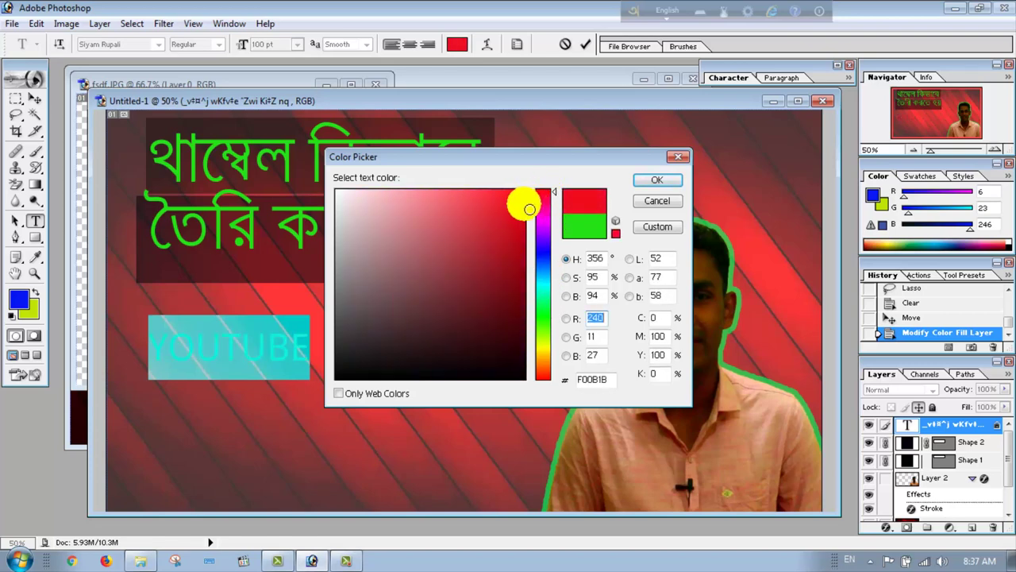
pyautogui.moveTo(530, 209); pyautogui.dragTo(521, 197)
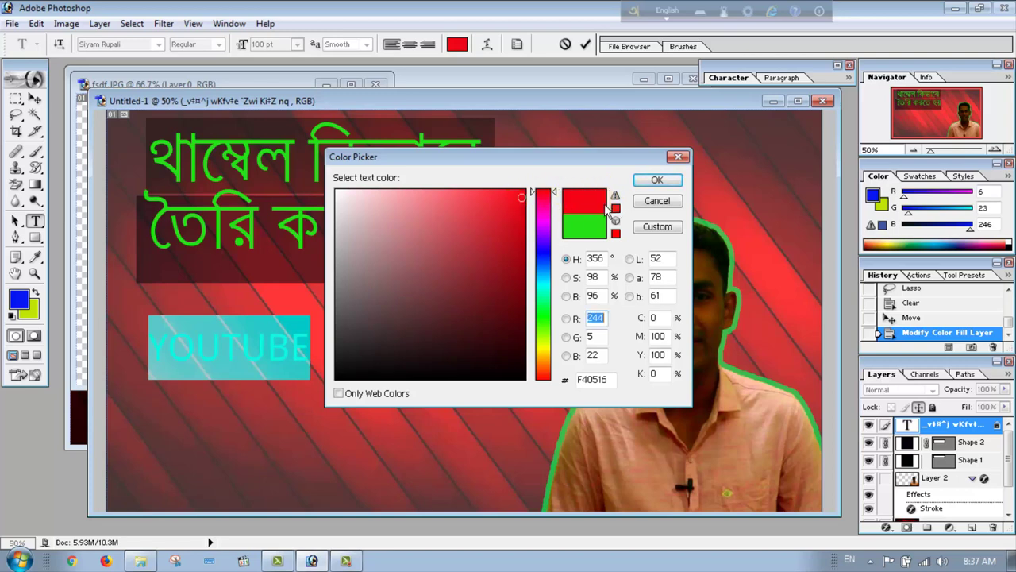
pyautogui.click(657, 180)
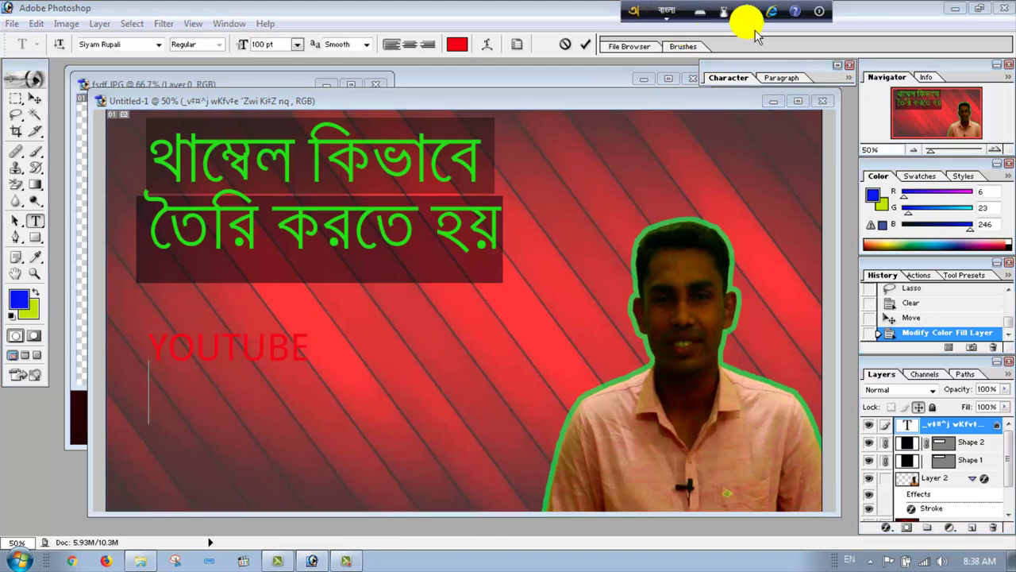
# - Switch the text font to Siyam Rupali ANSI
pyautogui.click(748, 11)
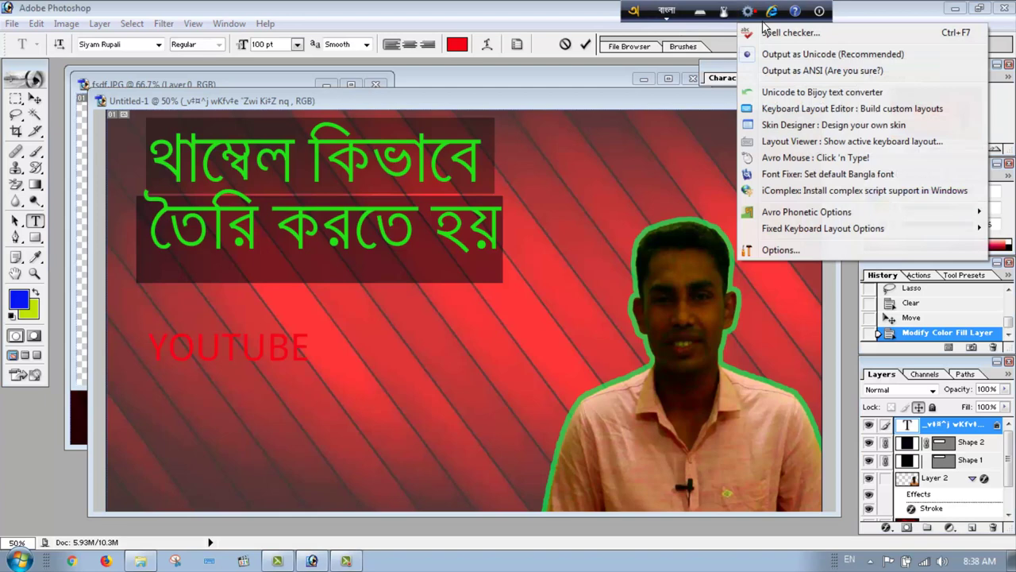
pyautogui.click(770, 75)
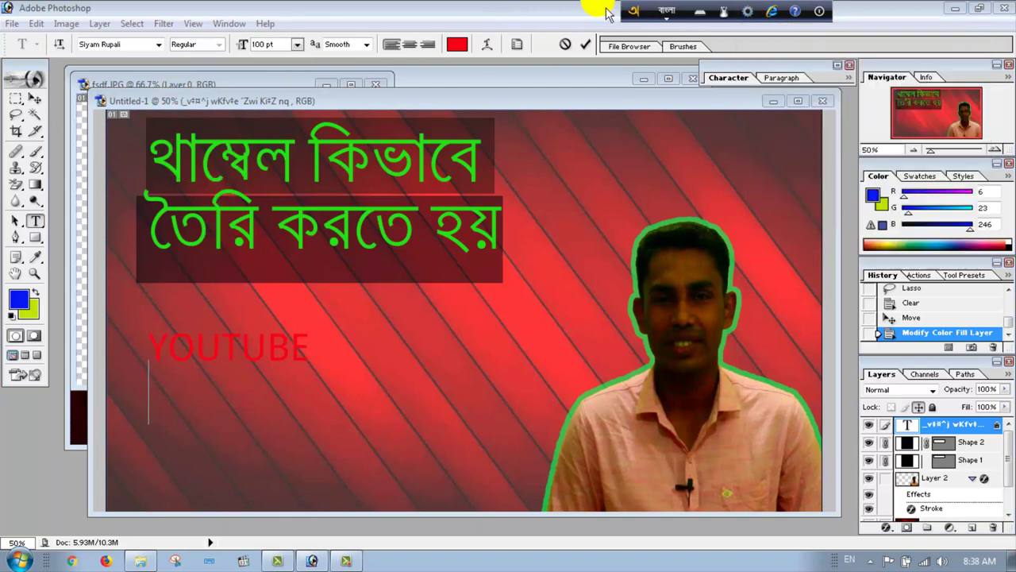
pyautogui.click(158, 44)
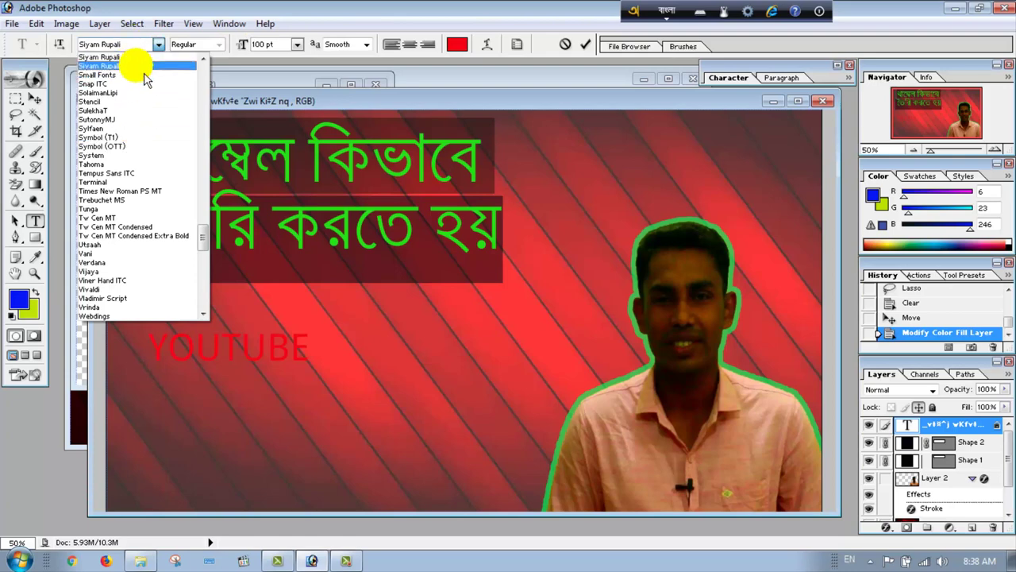
pyautogui.click(136, 65)
# - Type এর জন্য ('er jonyo') beneath YOUTUBE and shift the text slightly up-right
pyautogui.write('e')
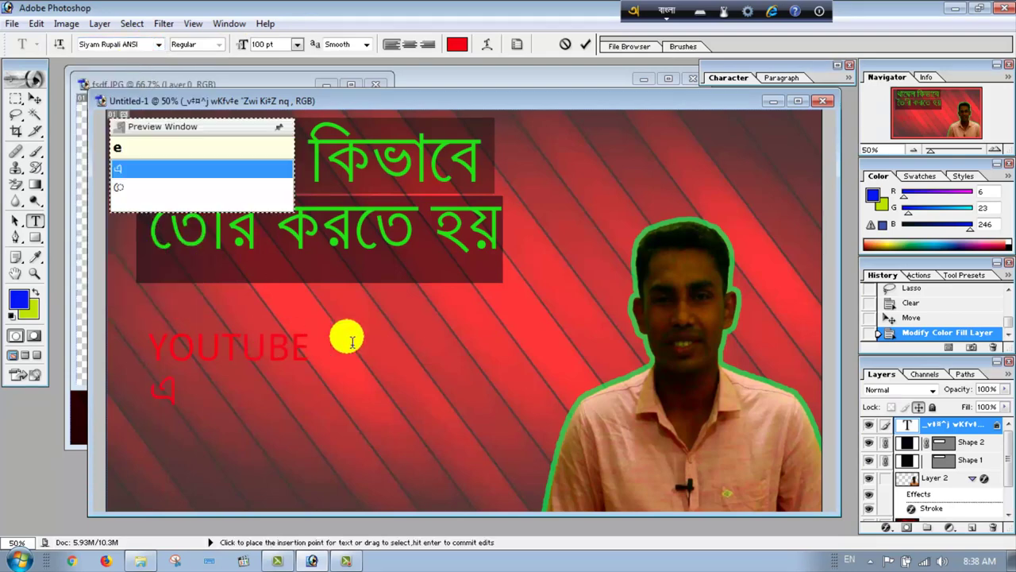
pyautogui.write('r jom')
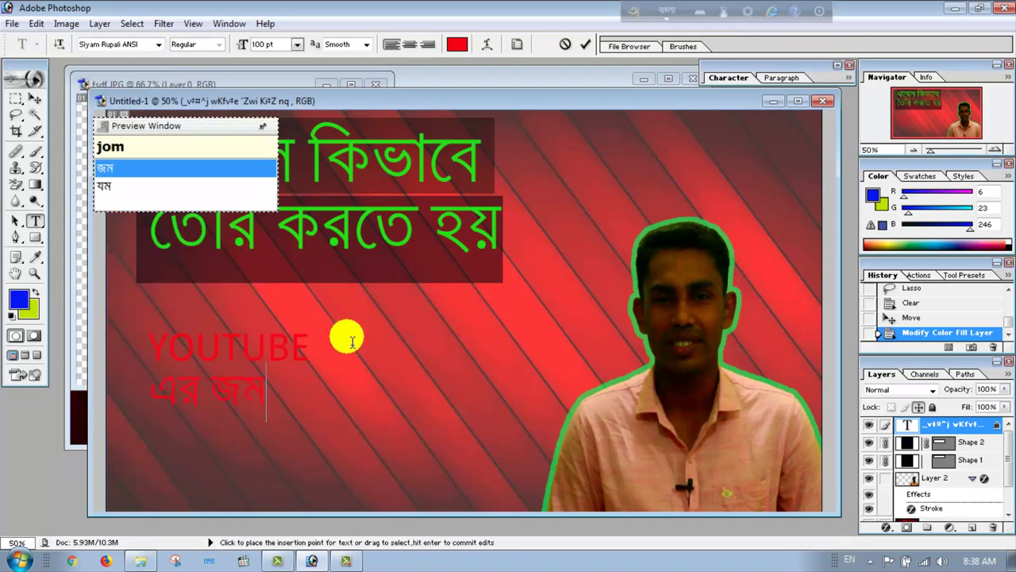
pyautogui.press('BackSpace')
pyautogui.write('ny')
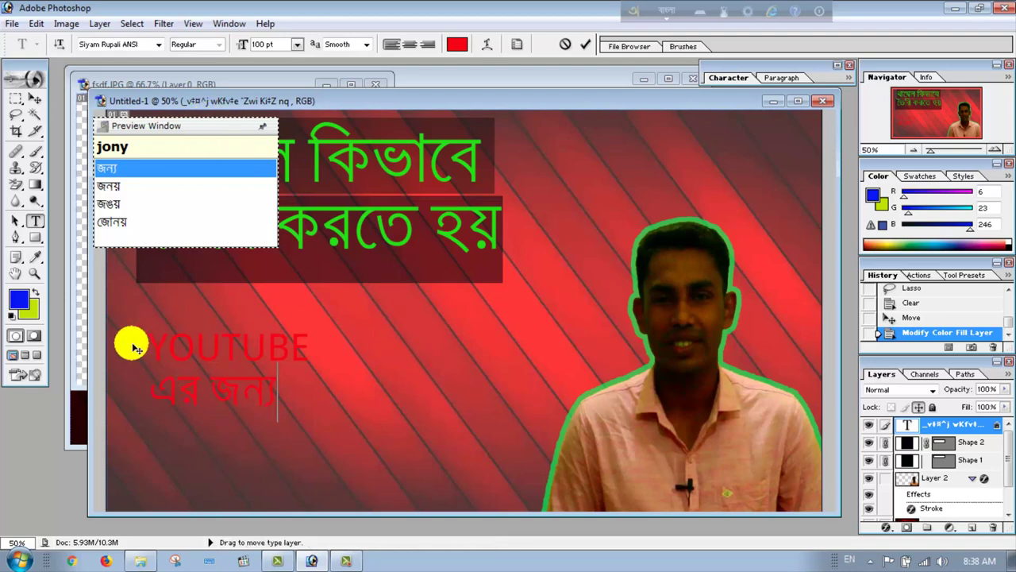
pyautogui.moveTo(128, 372)
pyautogui.mouseDown()
pyautogui.moveTo(158, 359)
pyautogui.moveTo(136, 369)
pyautogui.mouseUp()
pyautogui.press('Return')
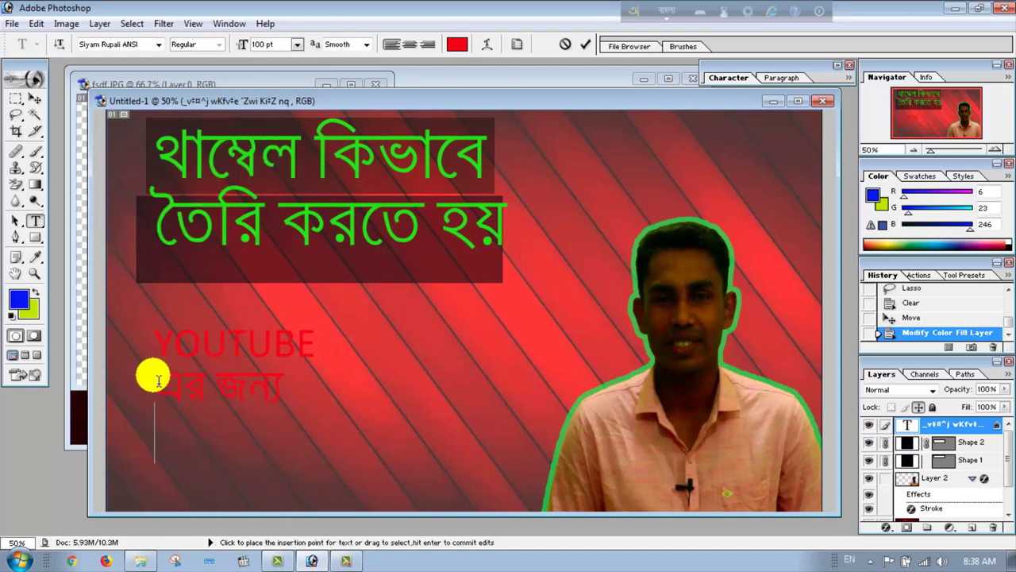
# - Resize both YOUTUBE and এর জন্য lines to 120 pt, then reselect them for recolouring
pyautogui.moveTo(155, 387); pyautogui.dragTo(254, 386)
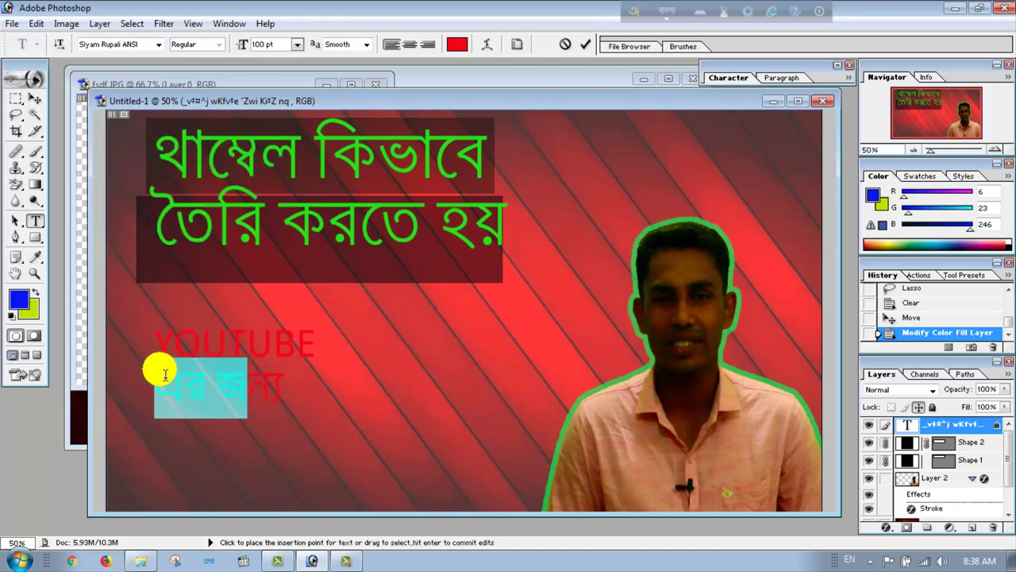
pyautogui.click(154, 351)
pyautogui.moveTo(154, 351); pyautogui.dragTo(282, 407)
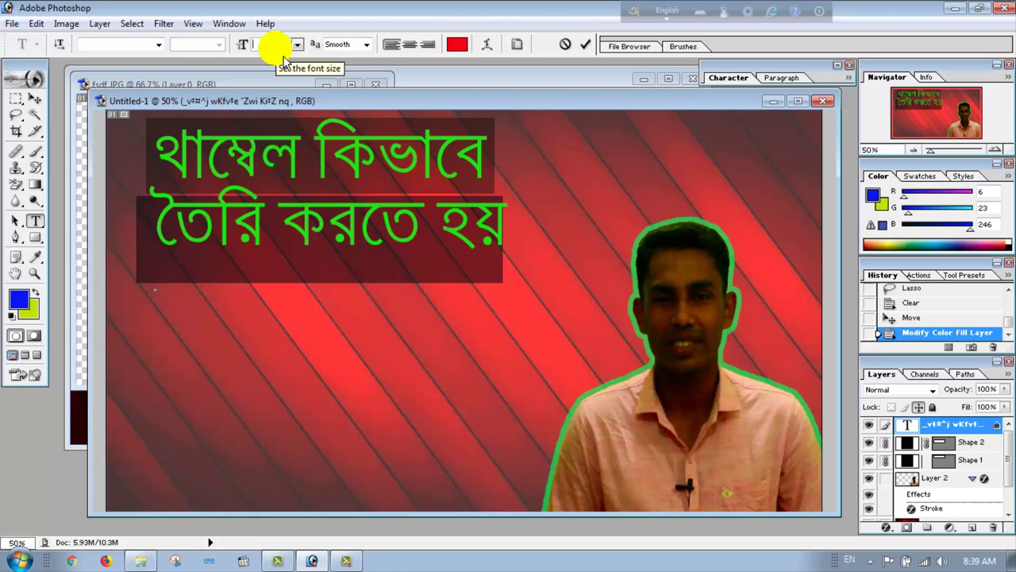
pyautogui.write('YOUTUBE এর জন্য')
pyautogui.write('120')
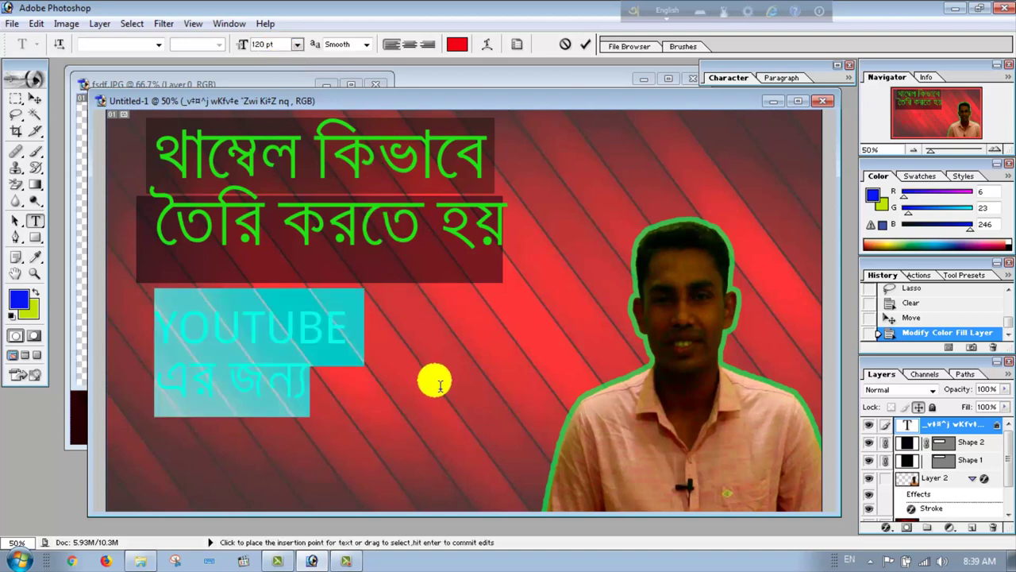
pyautogui.click(434, 380)
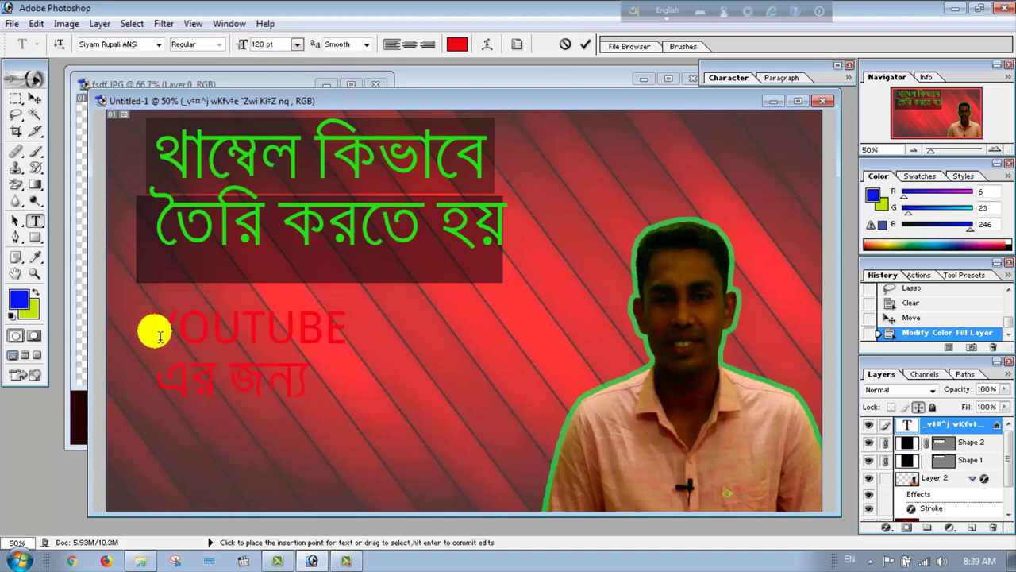
pyautogui.moveTo(159, 335); pyautogui.dragTo(297, 431)
pyautogui.click(457, 45)
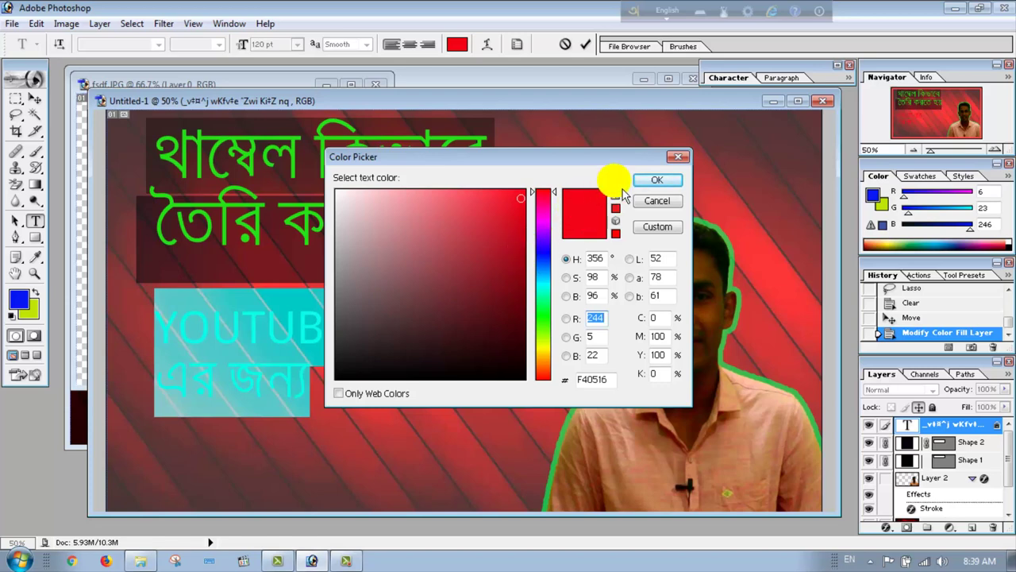
# - Keep the subtitle red and nudge it slightly left and up
pyautogui.click(657, 179)
pyautogui.click(387, 332)
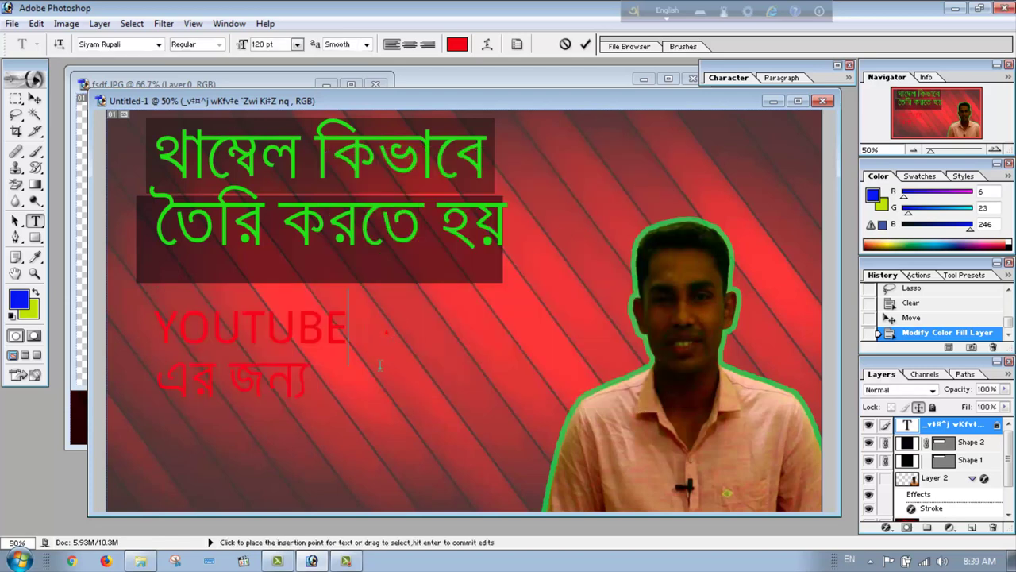
pyautogui.moveTo(143, 387)
pyautogui.mouseDown()
pyautogui.moveTo(136, 382)
pyautogui.moveTo(301, 382)
pyautogui.mouseUp()
# - Colour the এর জন্য line blue (#0505F4), leaving YOUTUBE red, and commit the edit
pyautogui.click(155, 382)
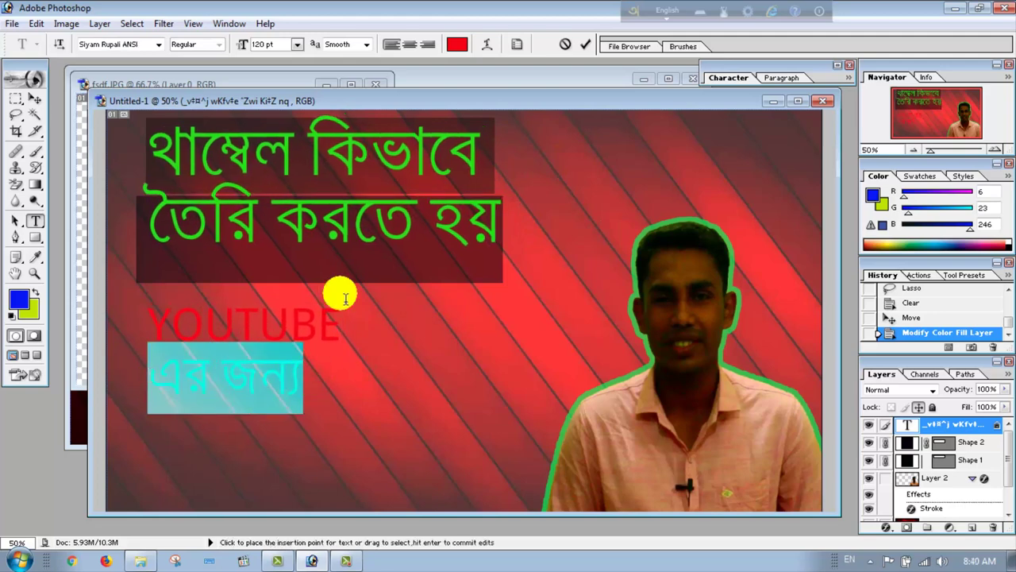
pyautogui.click(459, 46)
pyautogui.click(543, 252)
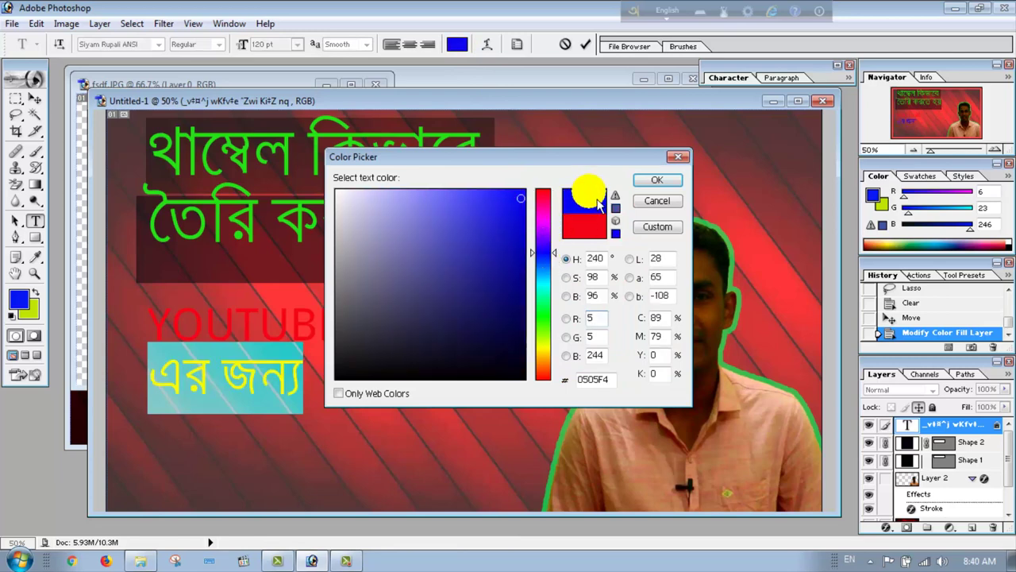
pyautogui.click(657, 180)
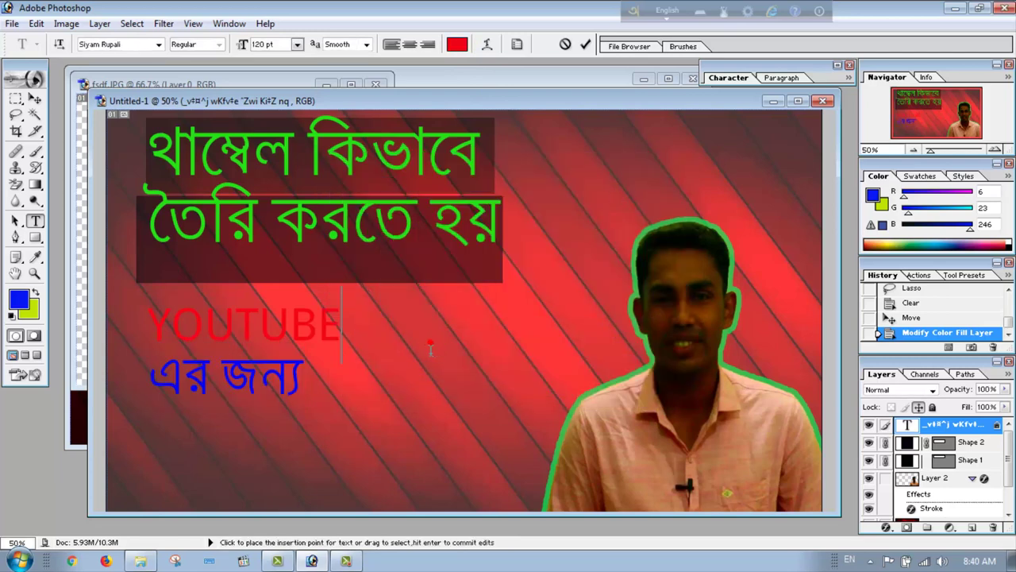
pyautogui.click(140, 317)
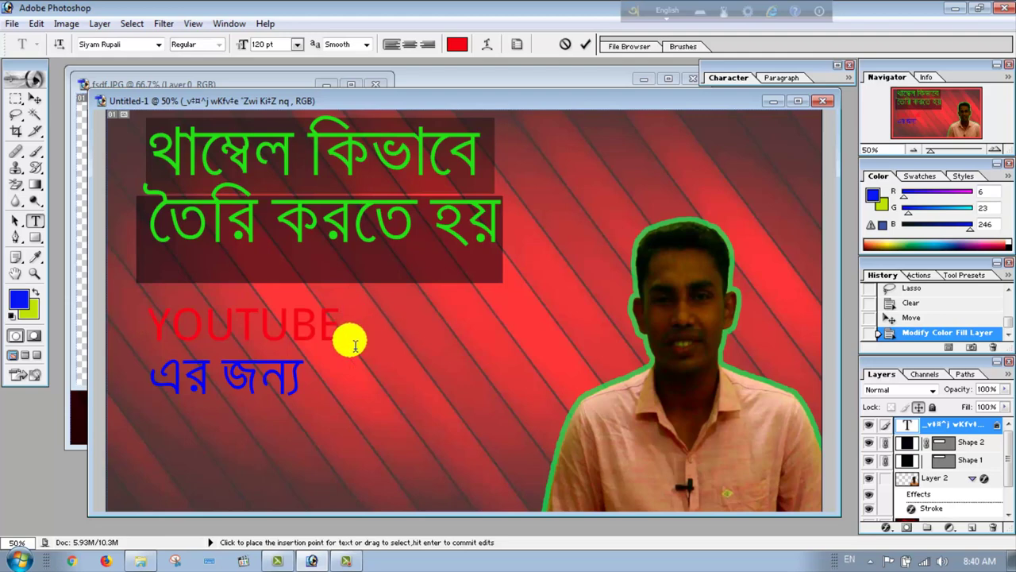
pyautogui.moveTo(146, 322); pyautogui.dragTo(356, 340)
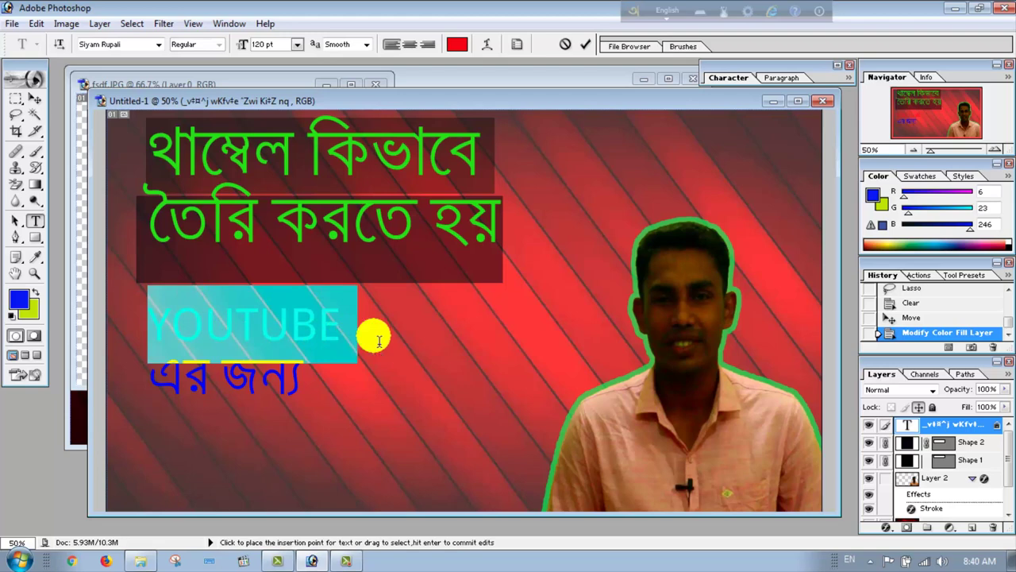
pyautogui.click(458, 335)
# - Draw a rectangle box over YOUTUBE and place its layer beneath the subtitle text
pyautogui.click(35, 237)
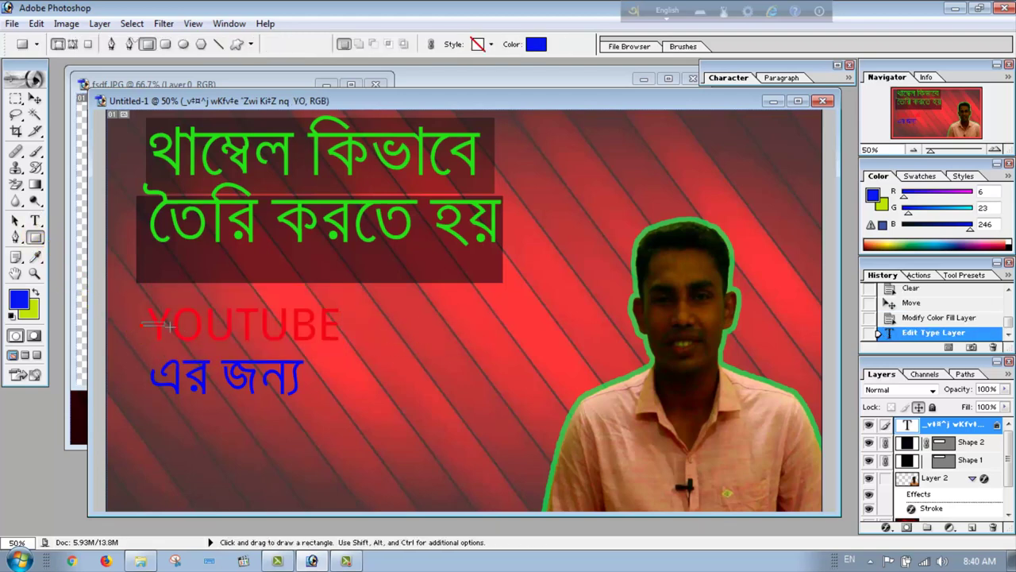
pyautogui.click(138, 325)
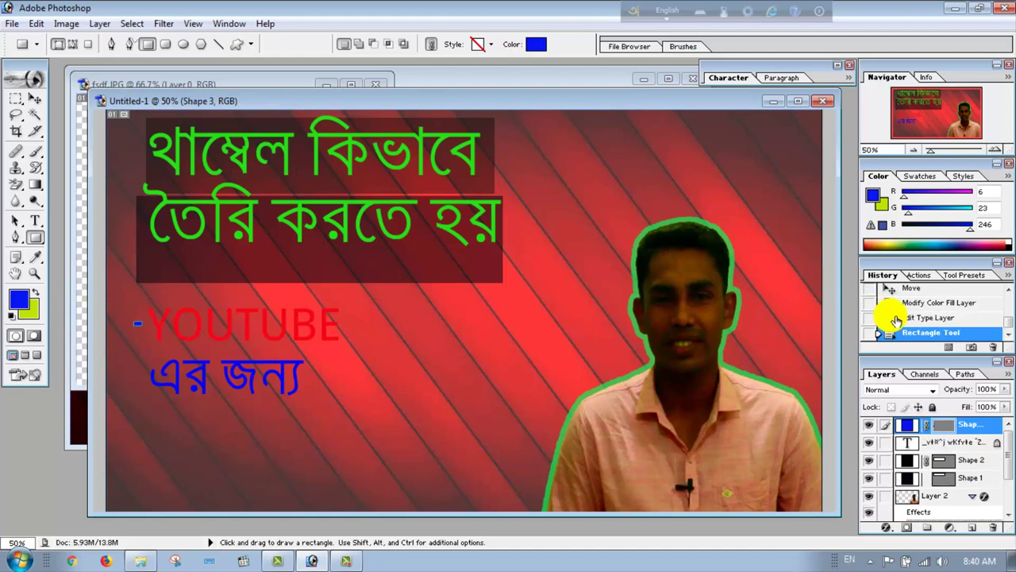
pyautogui.click(909, 317)
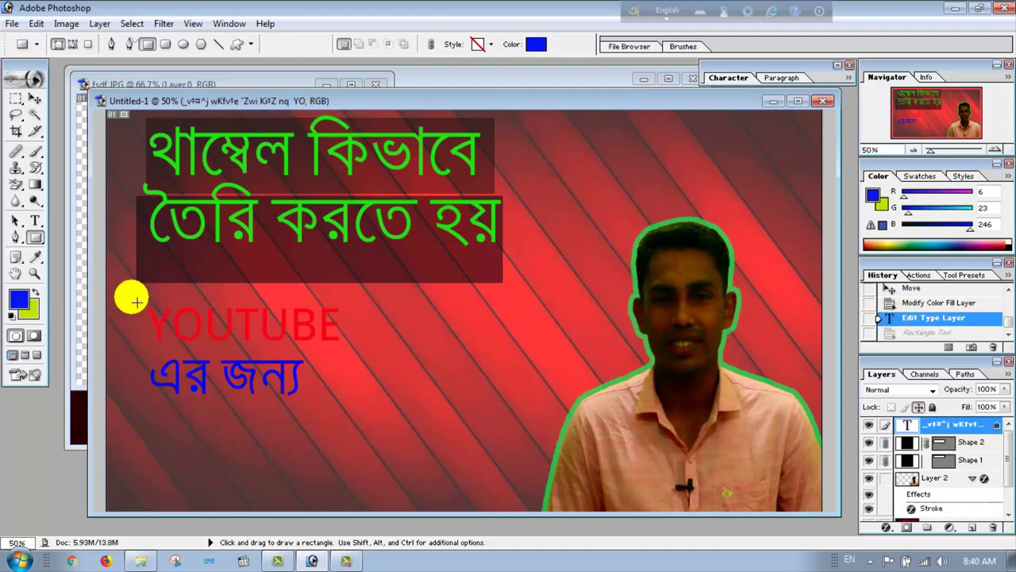
pyautogui.moveTo(140, 300); pyautogui.dragTo(354, 350)
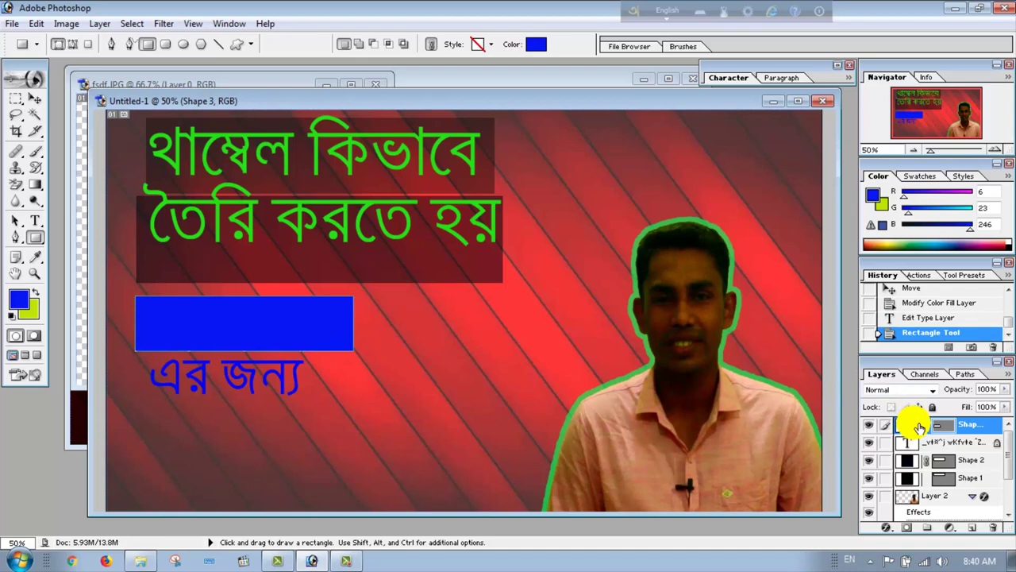
pyautogui.moveTo(919, 427); pyautogui.dragTo(921, 449)
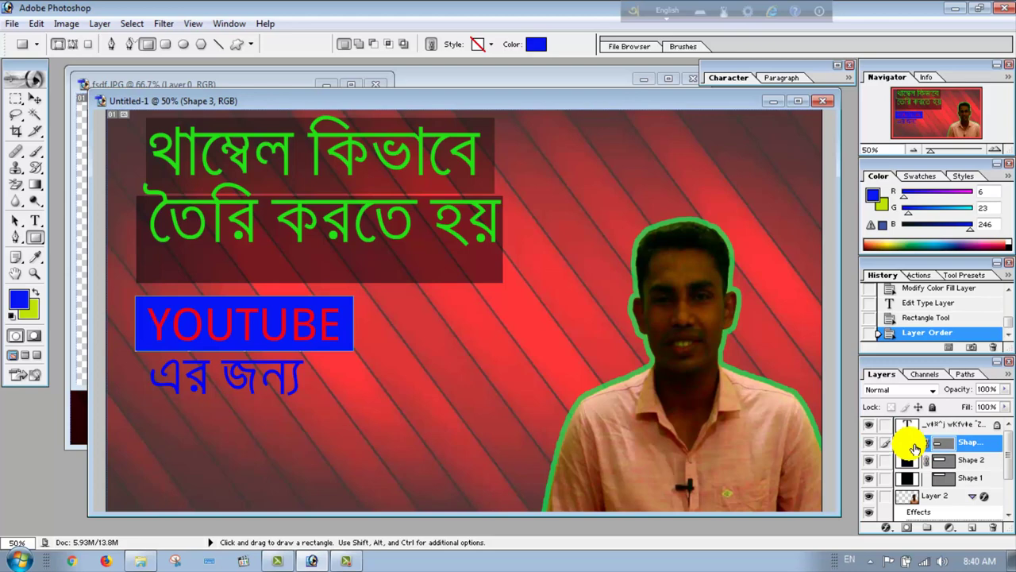
# - Change the Shape 3 box fill to dark grey #515156
pyautogui.doubleClick(914, 444)
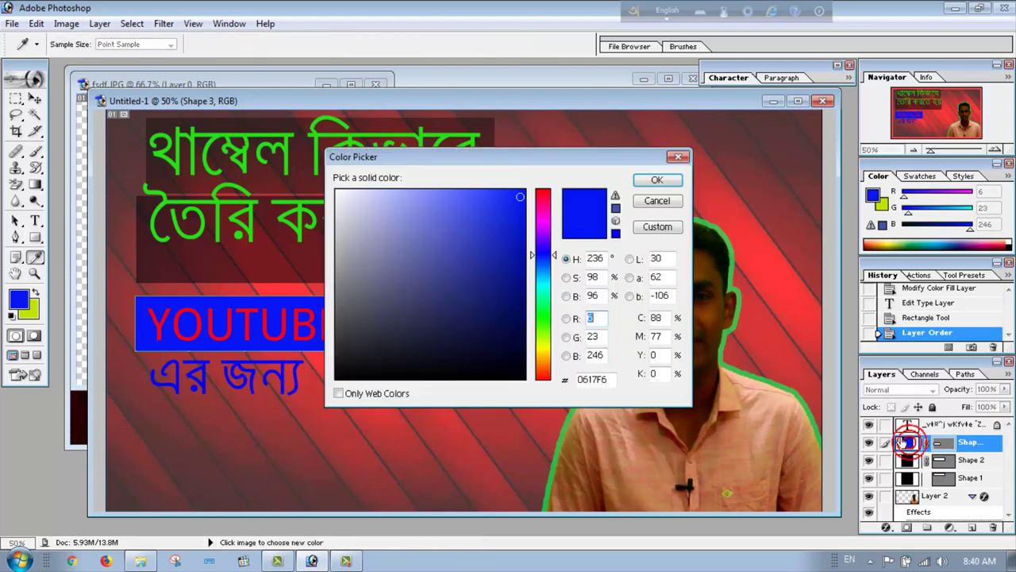
pyautogui.click(473, 246)
pyautogui.moveTo(474, 248); pyautogui.dragTo(408, 366)
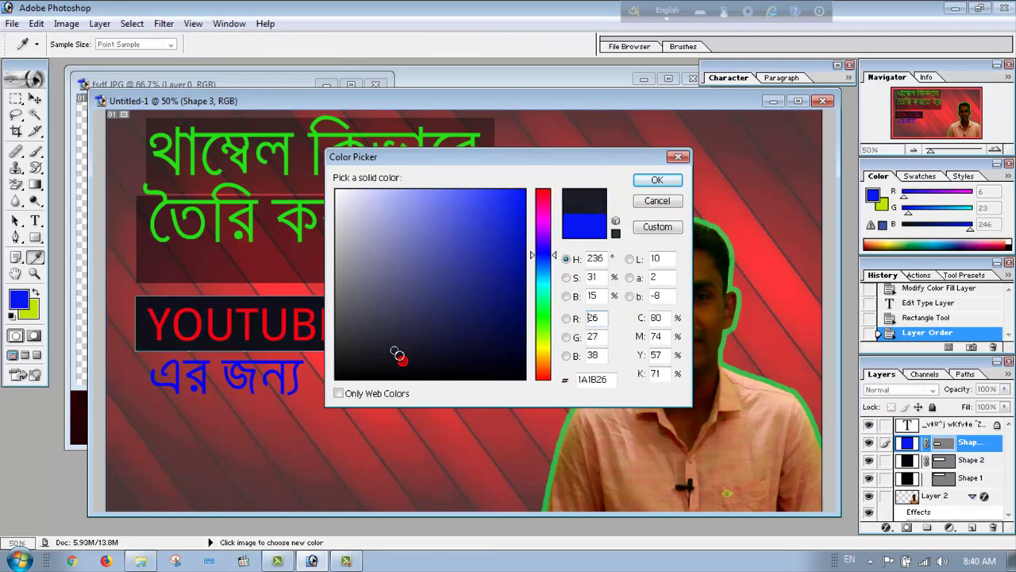
pyautogui.click(385, 337)
pyautogui.click(358, 247)
pyautogui.moveTo(358, 247); pyautogui.dragTo(346, 315)
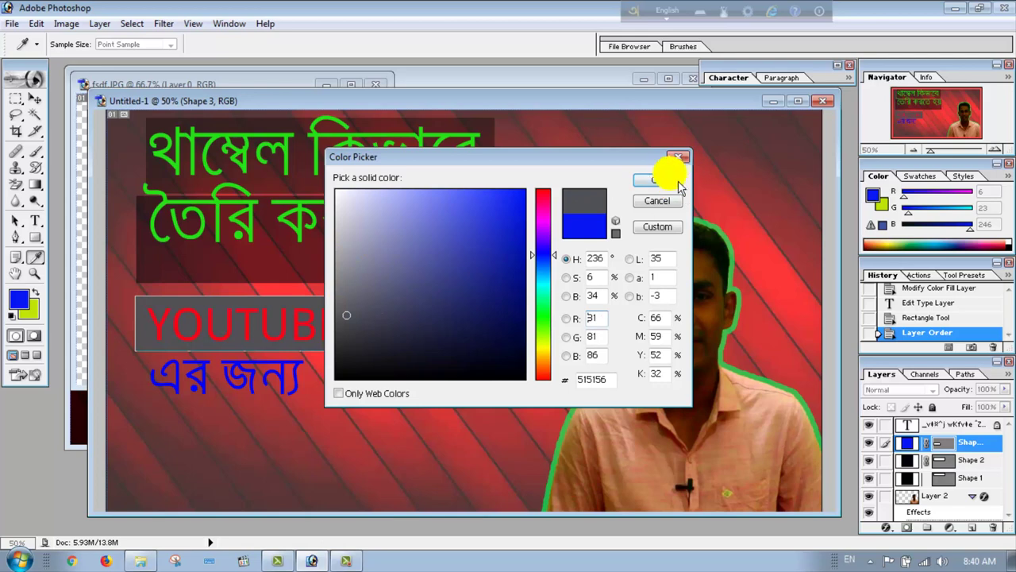
pyautogui.click(655, 180)
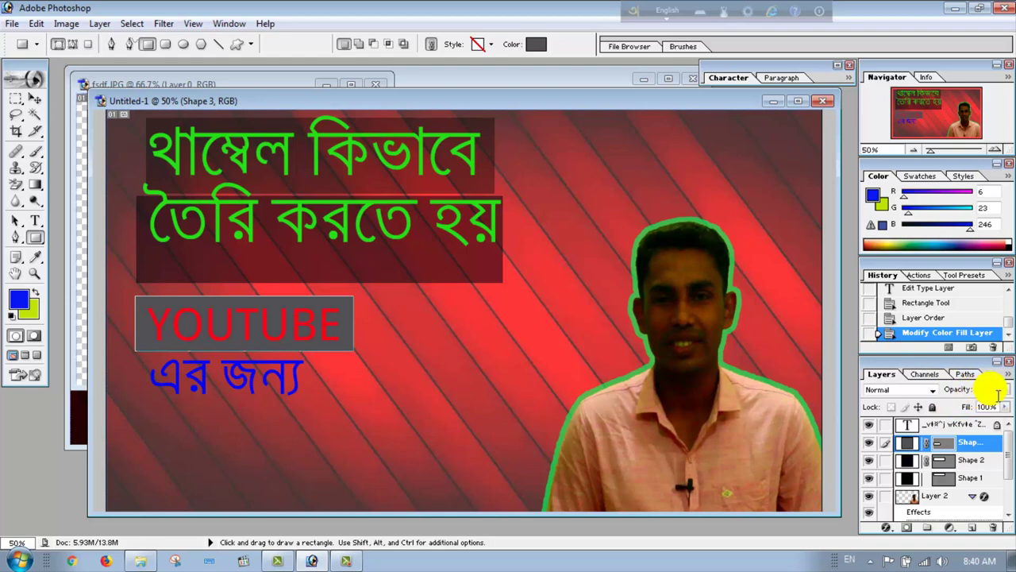
# - Set the Shape 3 layer opacity to 73%
pyautogui.click(986, 389)
pyautogui.click(1006, 389)
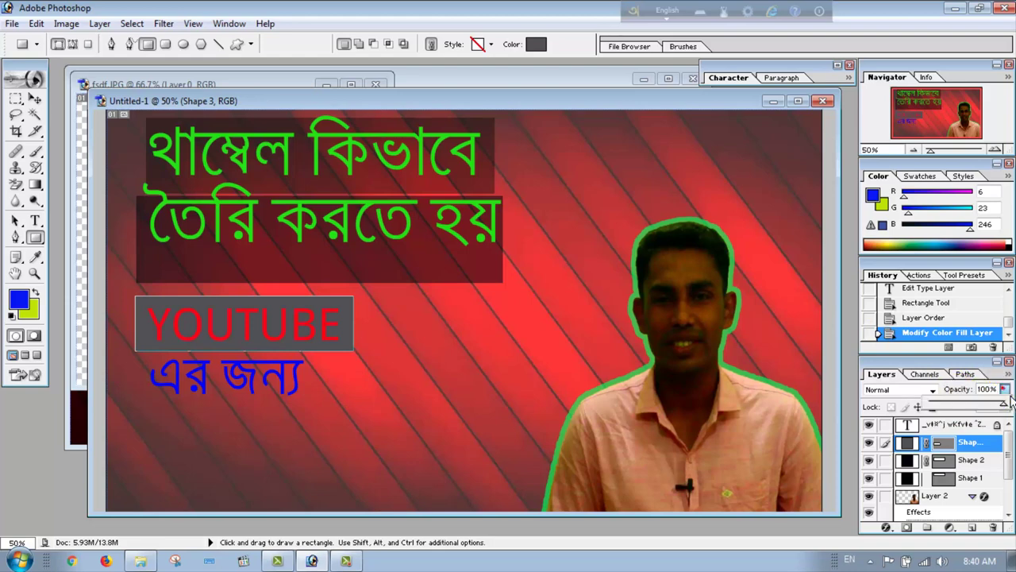
pyautogui.moveTo(1001, 414); pyautogui.dragTo(988, 416)
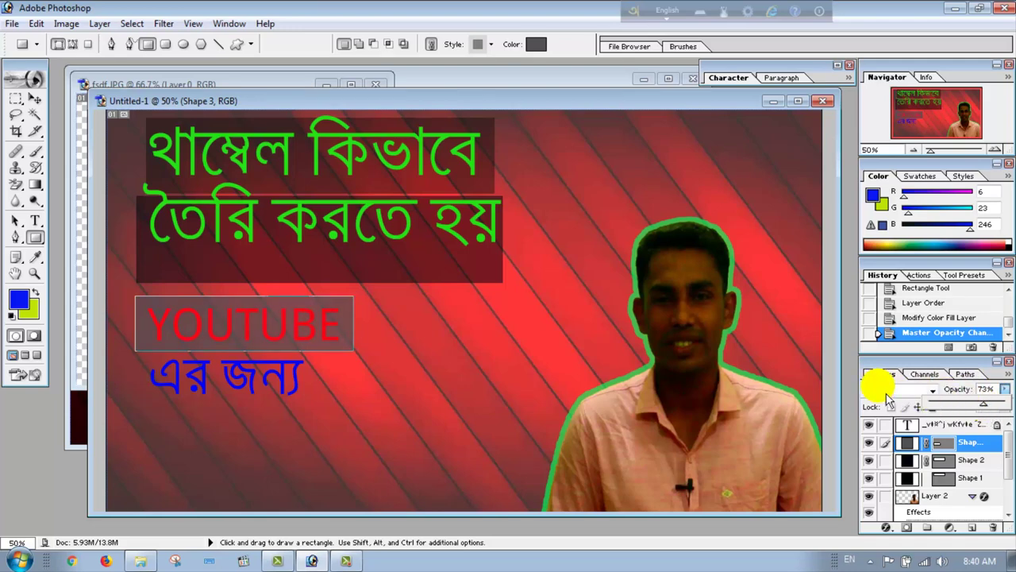
pyautogui.moveTo(995, 420); pyautogui.dragTo(406, 384)
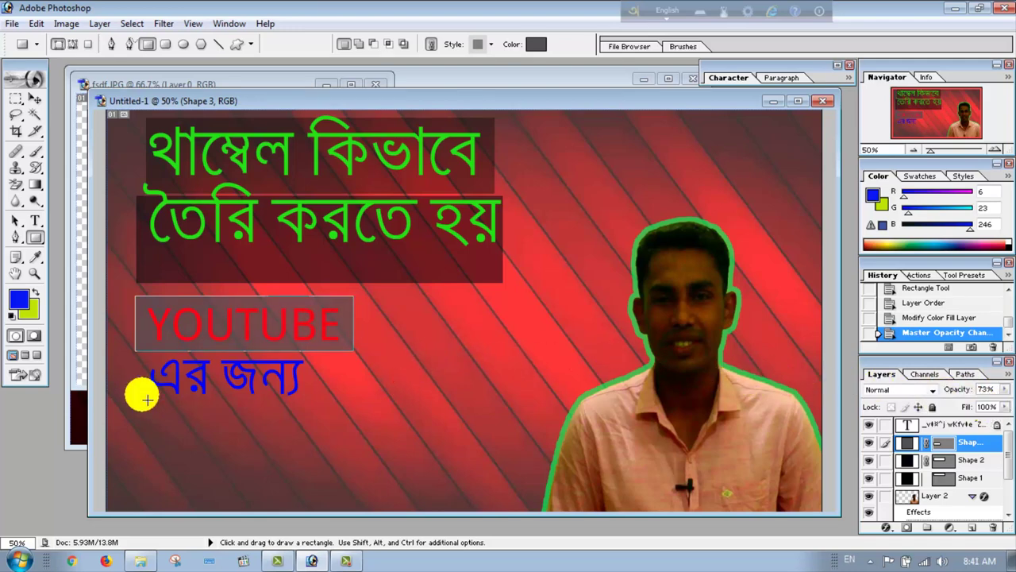
pyautogui.click(141, 366)
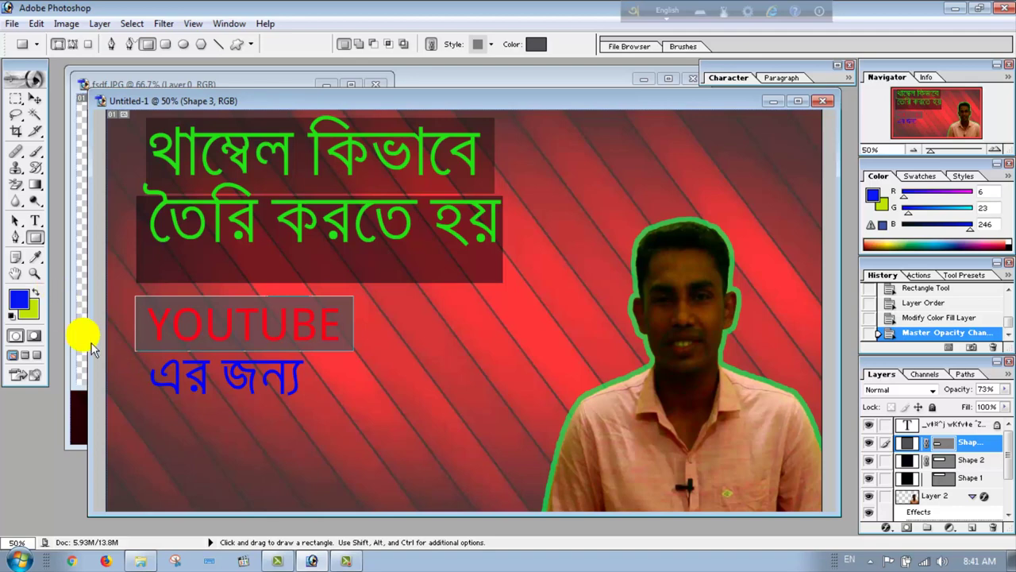
# - Draw Shape 4 around the এর জন্য line and fill it pale lavender-grey #D4D4E3
pyautogui.moveTo(139, 361); pyautogui.dragTo(311, 409)
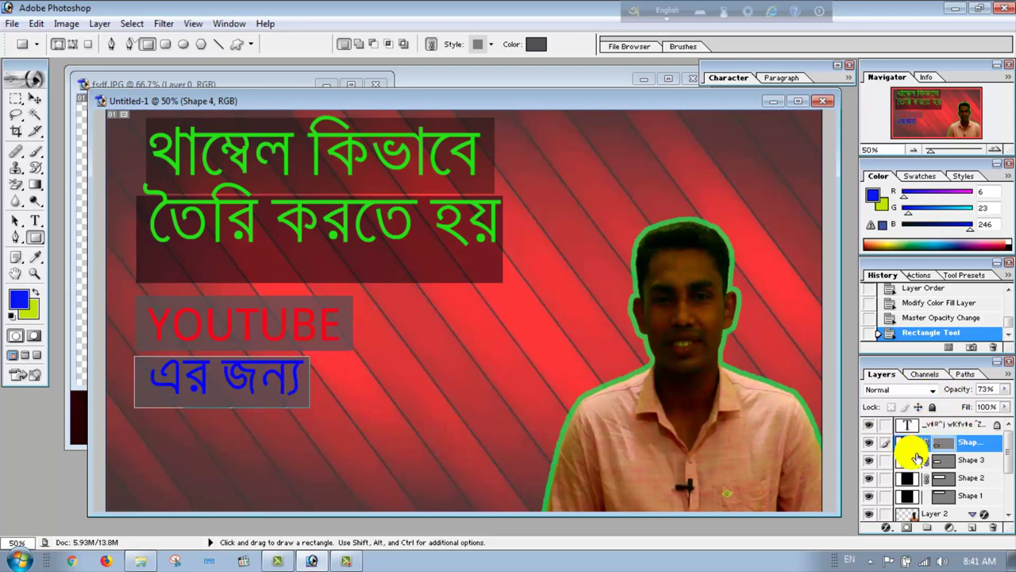
pyautogui.click(898, 441)
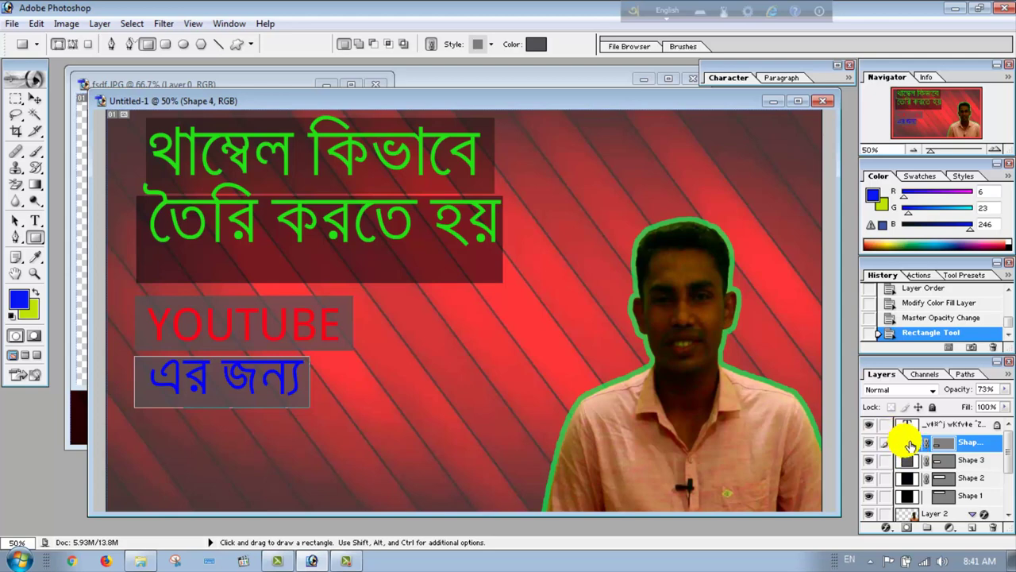
pyautogui.doubleClick(907, 443)
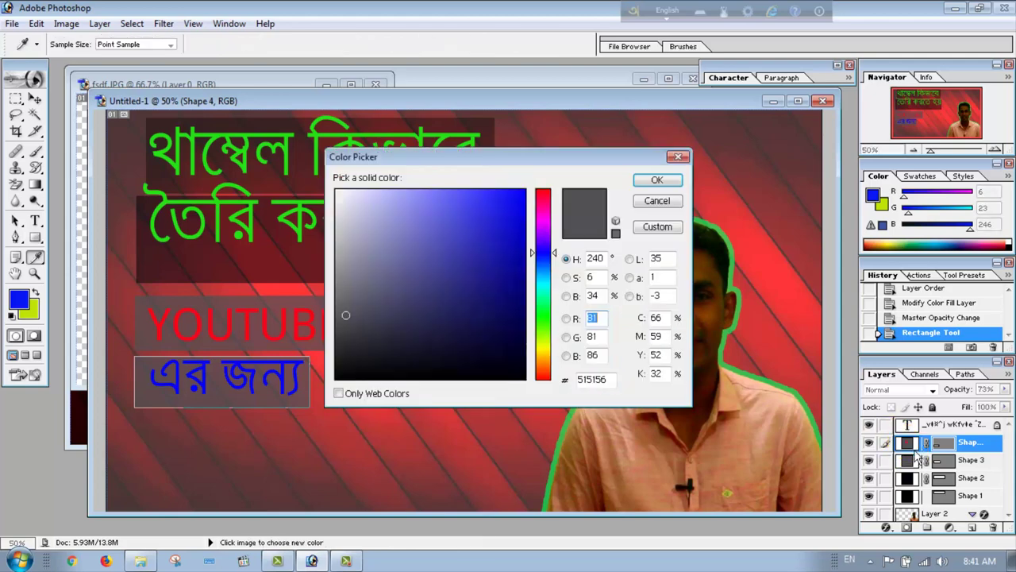
pyautogui.click(379, 338)
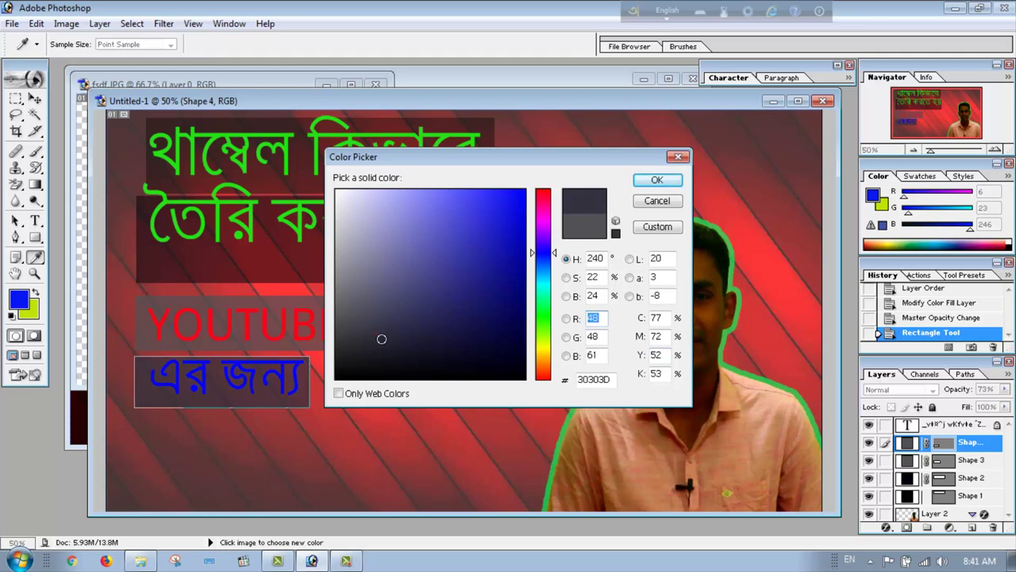
pyautogui.click(382, 339)
pyautogui.click(367, 250)
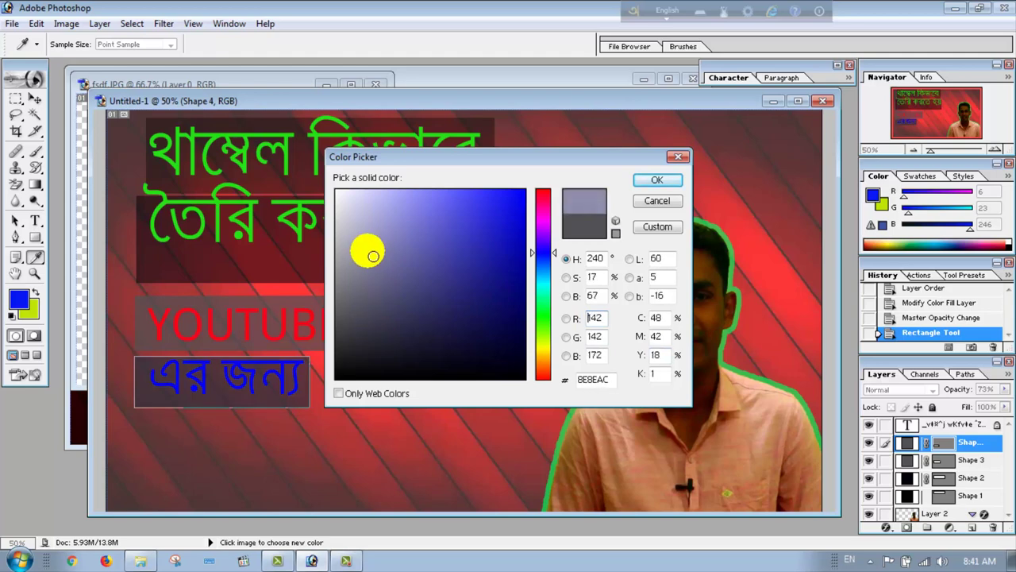
pyautogui.moveTo(372, 254)
pyautogui.mouseDown()
pyautogui.moveTo(408, 334)
pyautogui.moveTo(354, 206)
pyautogui.mouseUp()
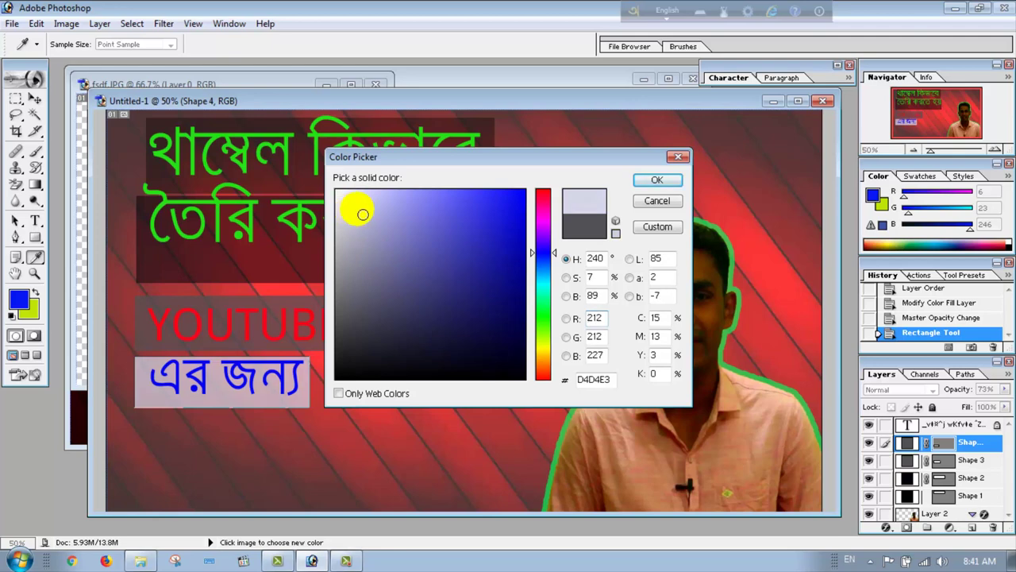
pyautogui.click(656, 180)
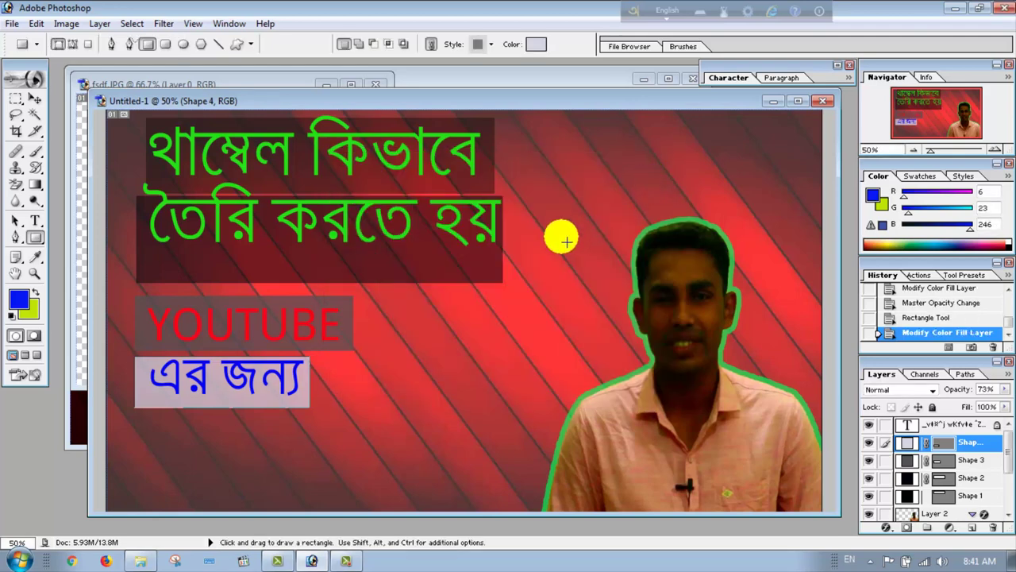
# - Start Save As, choose the Desktop folder and name the file thum
pyautogui.scroll(1, 574, 204)
pyautogui.scroll(1, 574, 203)
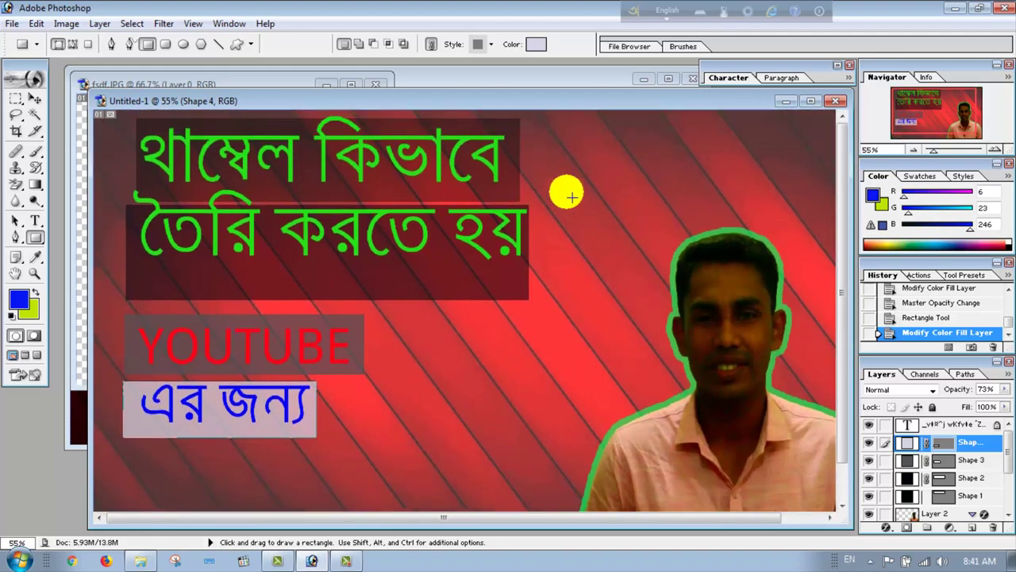
pyautogui.scroll(-1, 522, 204)
pyautogui.scroll(1, 511, 211)
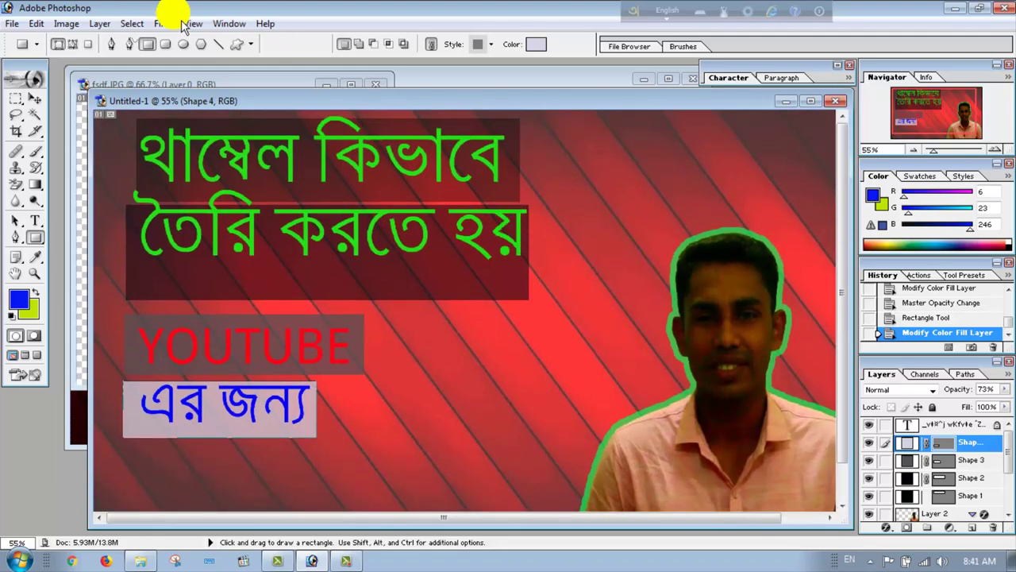
pyautogui.click(13, 24)
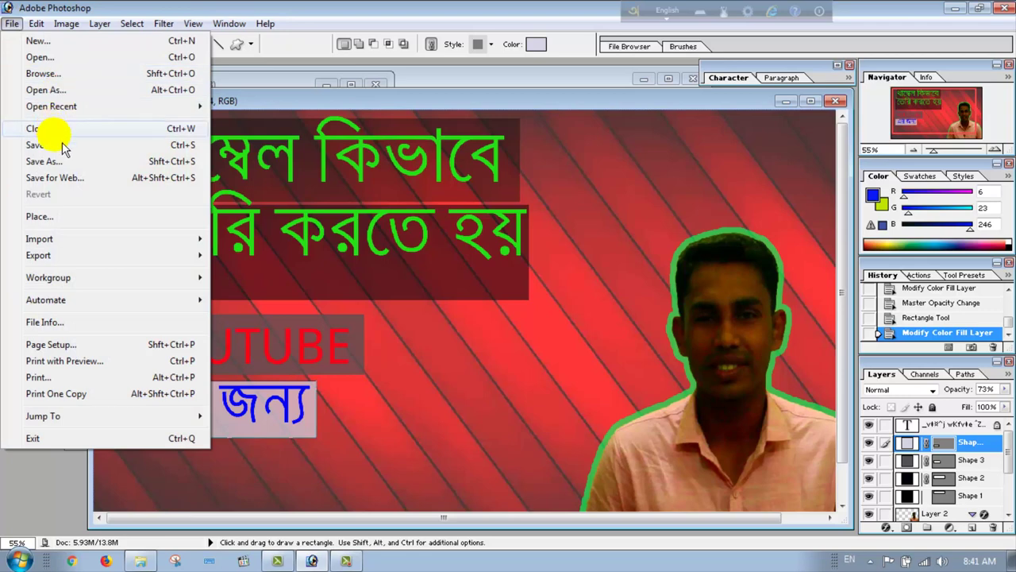
pyautogui.click(47, 161)
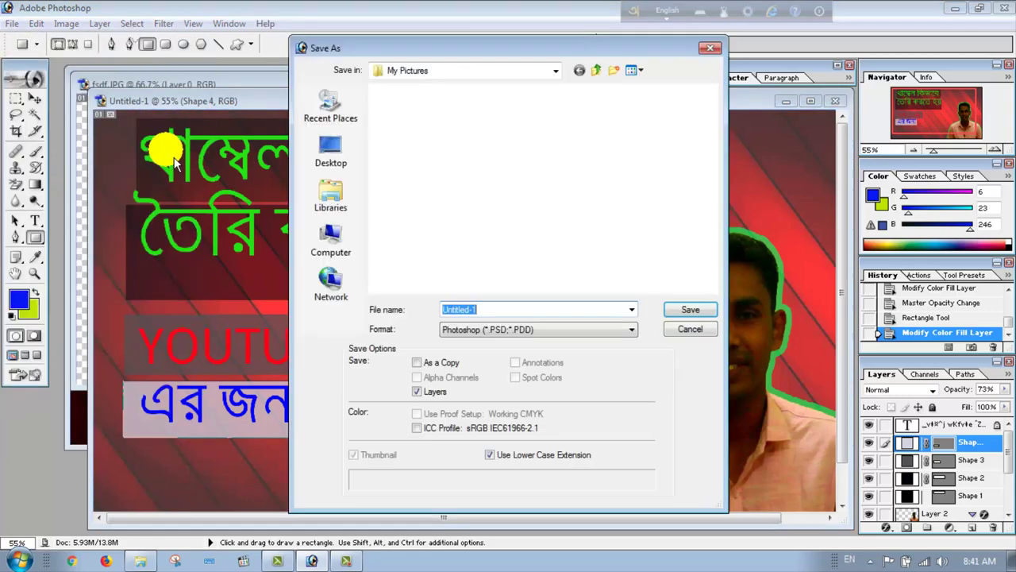
pyautogui.click(551, 310)
pyautogui.press('BackSpace')
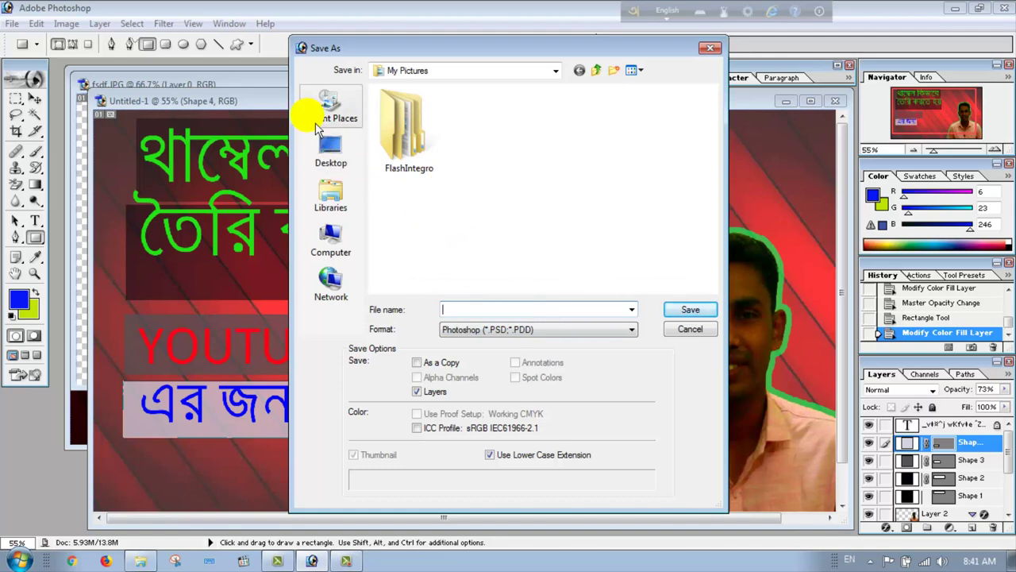
pyautogui.click(331, 149)
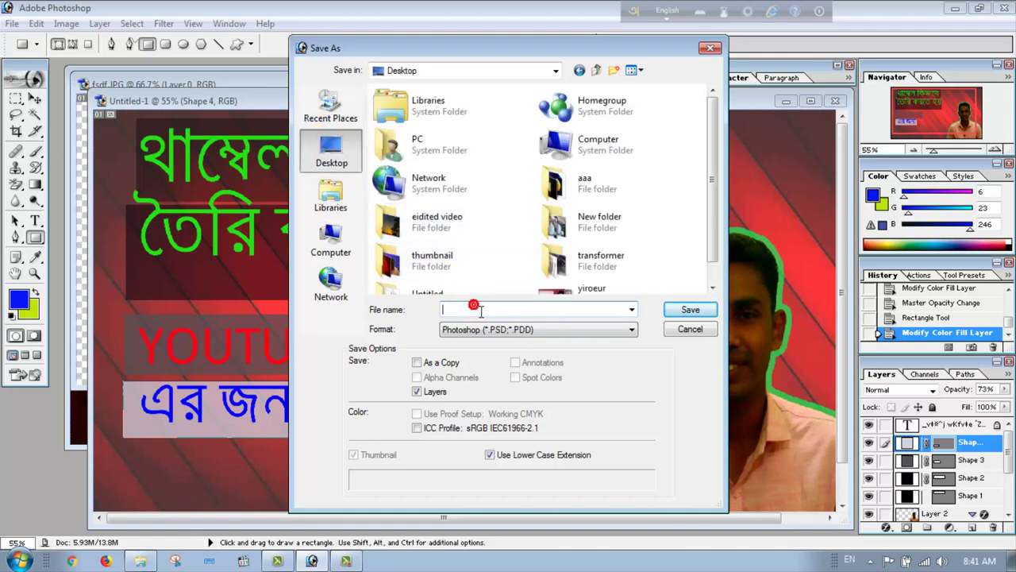
pyautogui.write('thum')
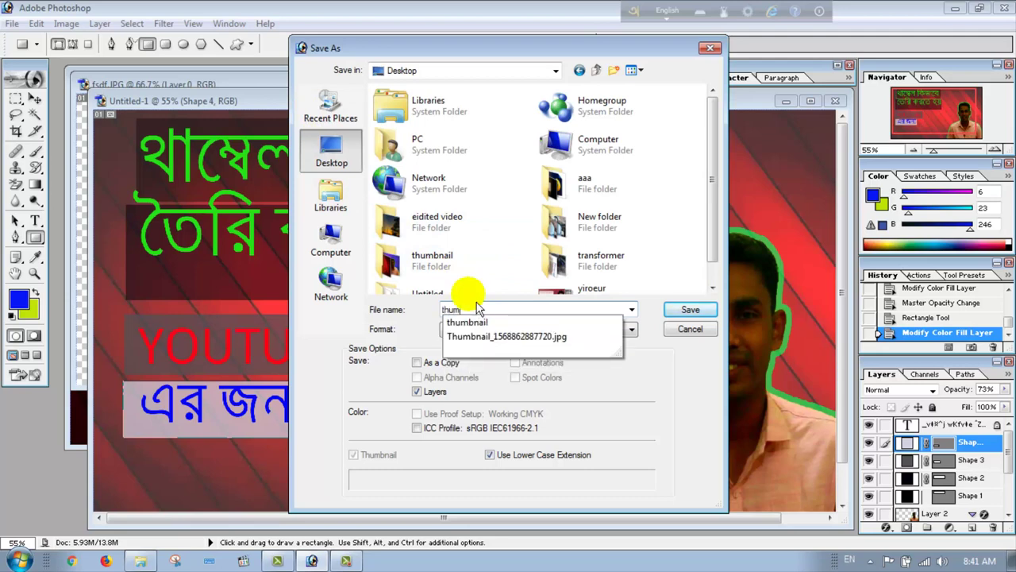
# - Save it as JPEG, accepting quality 10 (Maximum) in JPEG Options
pyautogui.click(633, 332)
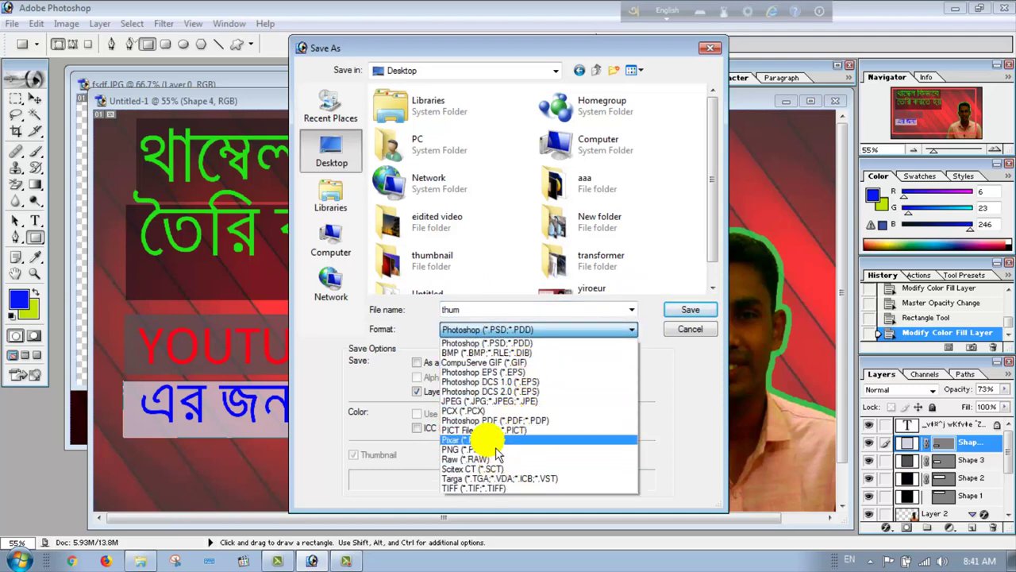
pyautogui.click(539, 402)
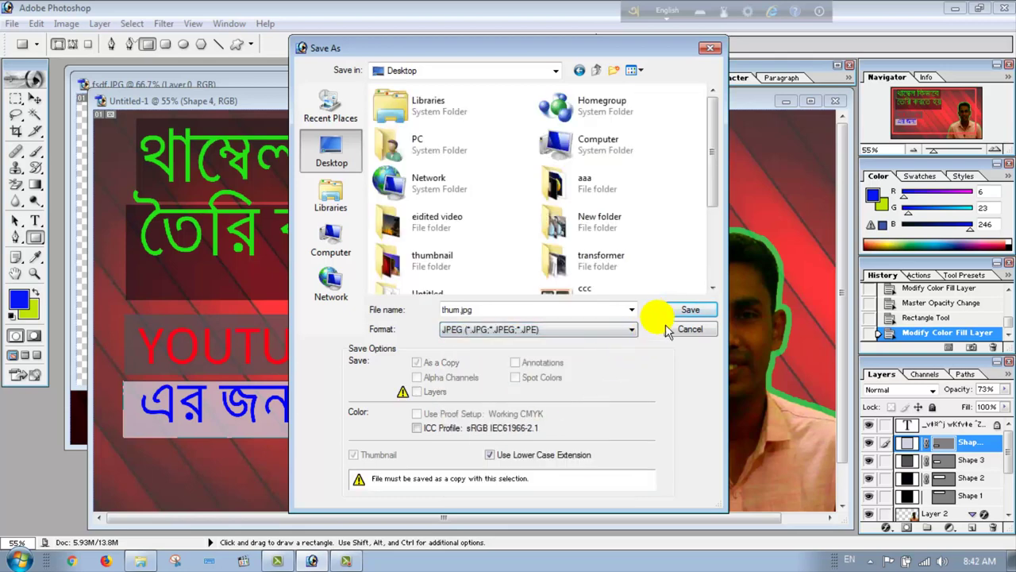
pyautogui.click(690, 310)
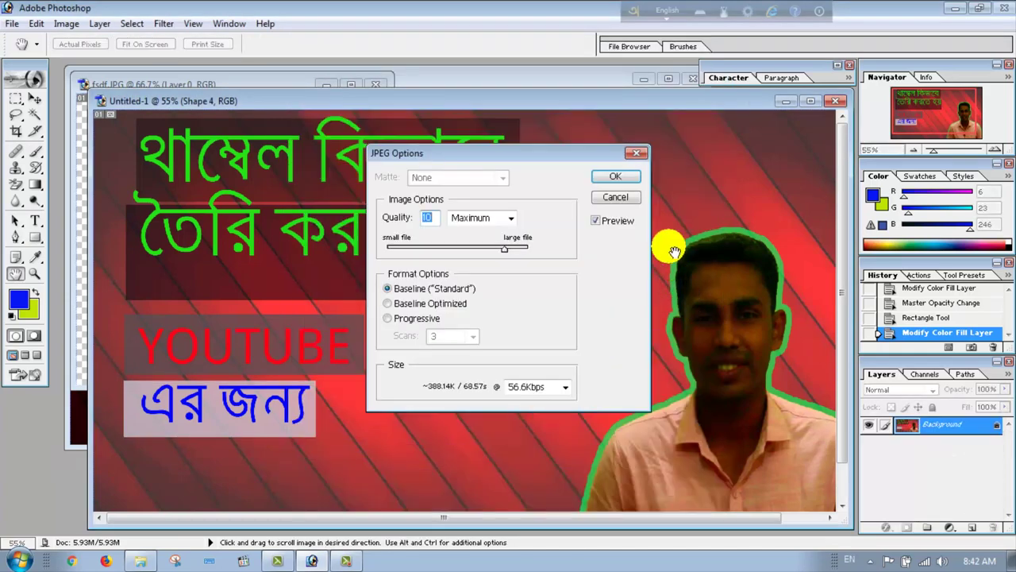
pyautogui.click(618, 175)
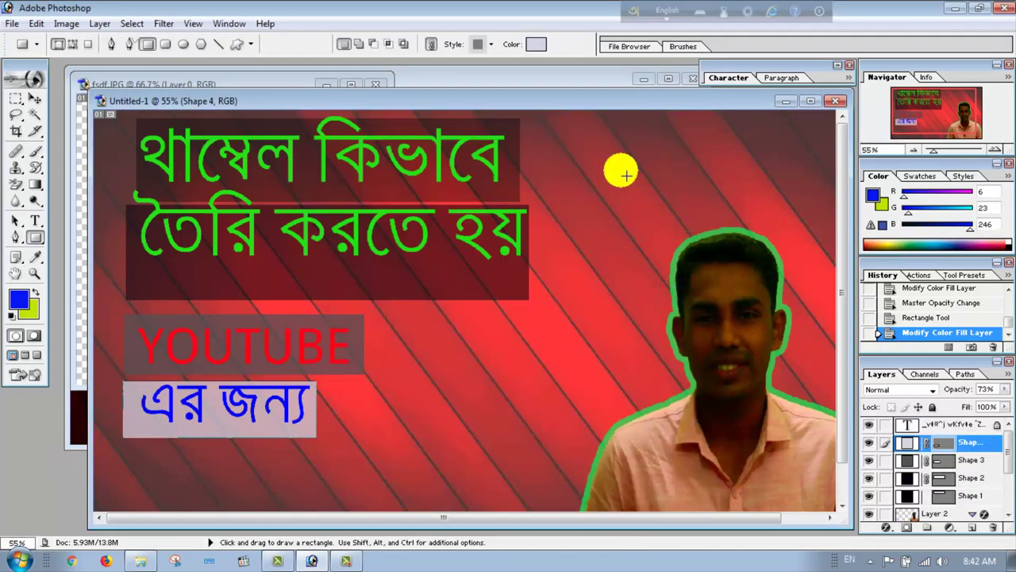